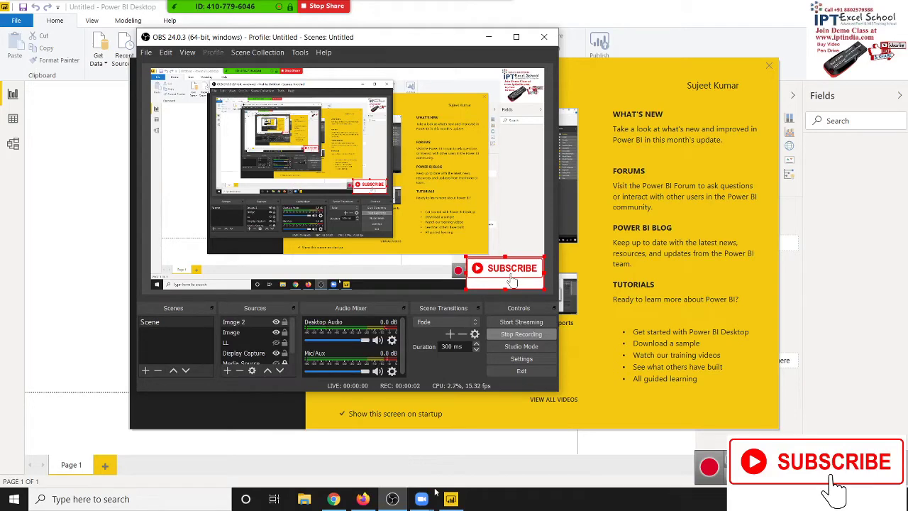
Minimize all open windows, including OBS and Power BI, to reveal the Windows desktop.
{"action": "key", "text": "super+d"}
{"action": "mouse_move", "coordinate": [422, 499]}
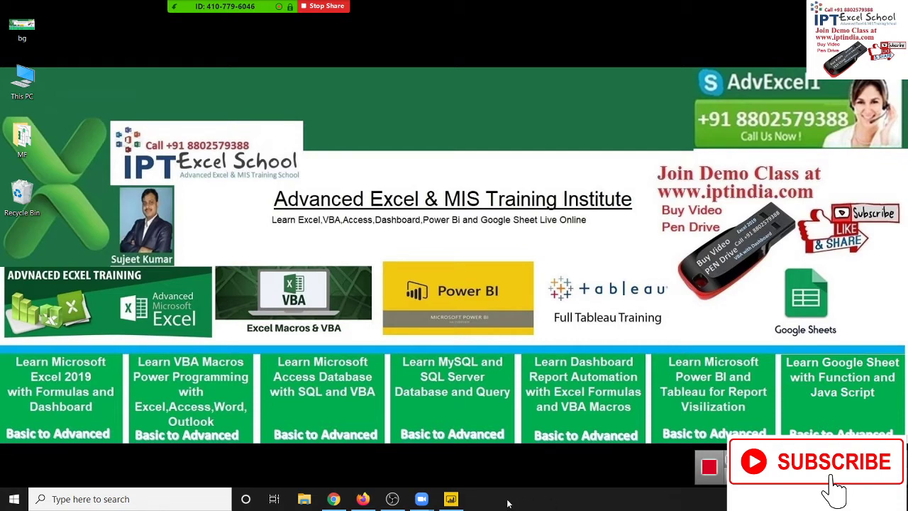
Restore Power BI Desktop from the taskbar and close its start screen, leaving blank Page 1.
{"action": "left_click", "coordinate": [450, 499]}
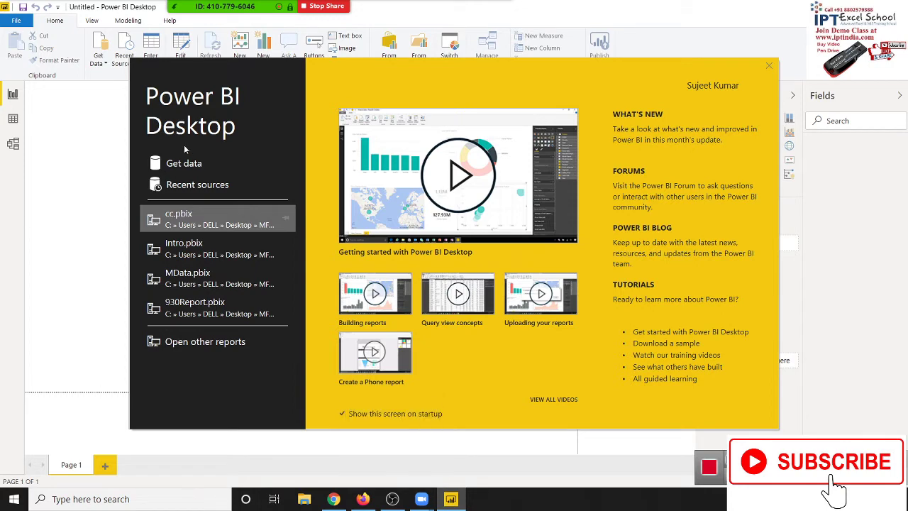
{"action": "left_click", "coordinate": [768, 66]}
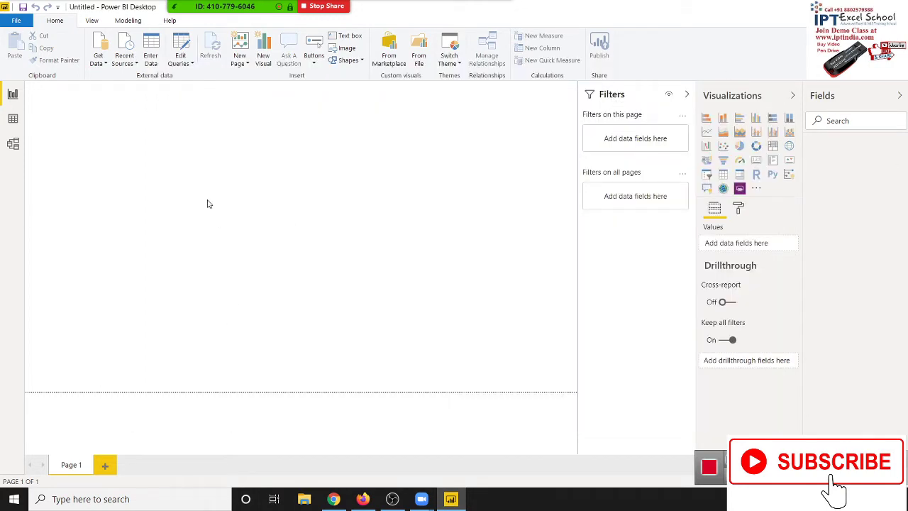
Choose Excel workbook from the File connectors under Get Data > More.
{"action": "left_click", "coordinate": [105, 64]}
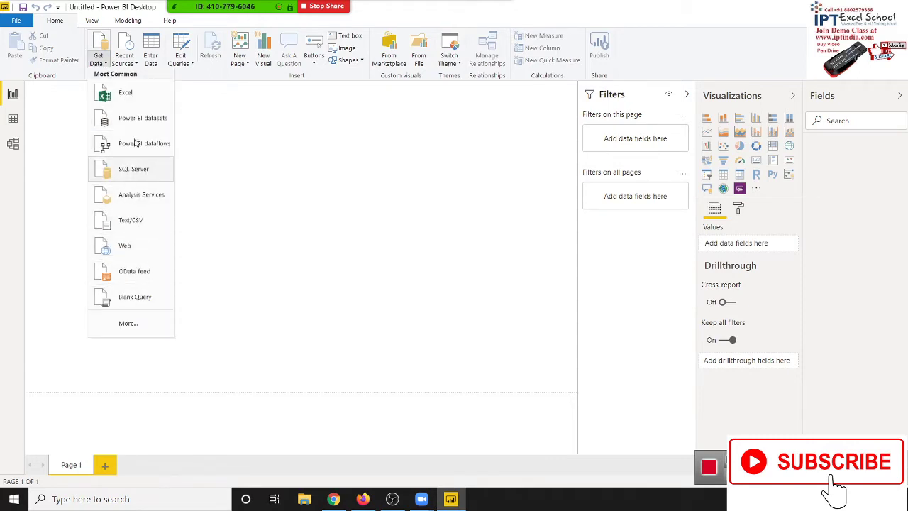
{"action": "left_click", "coordinate": [123, 327]}
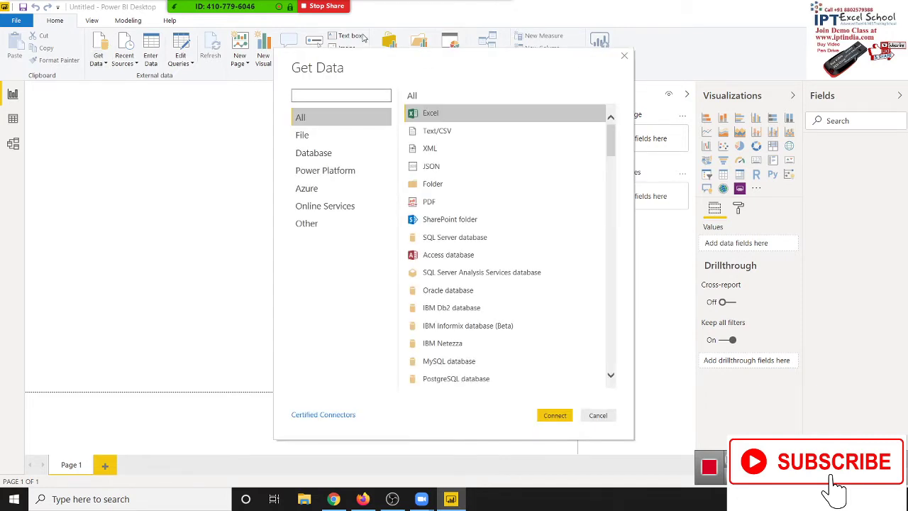
{"action": "left_click", "coordinate": [318, 142]}
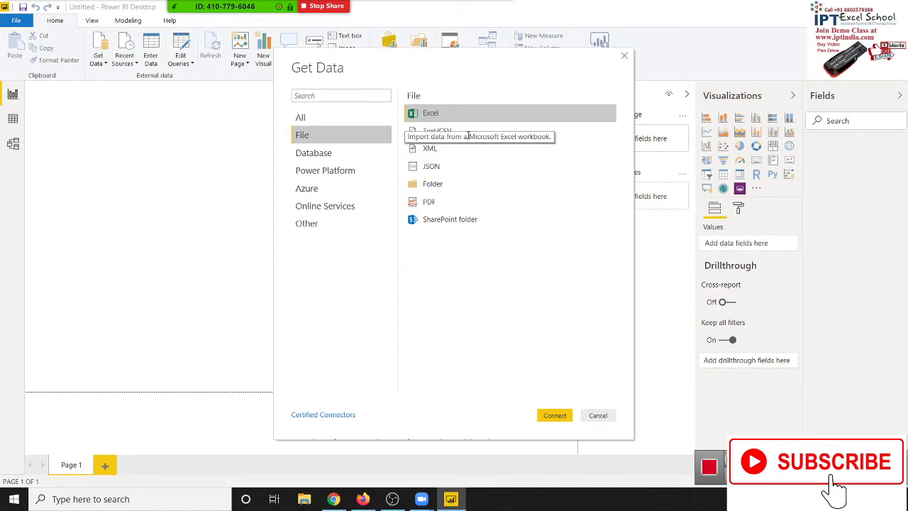
{"action": "left_click", "coordinate": [557, 416]}
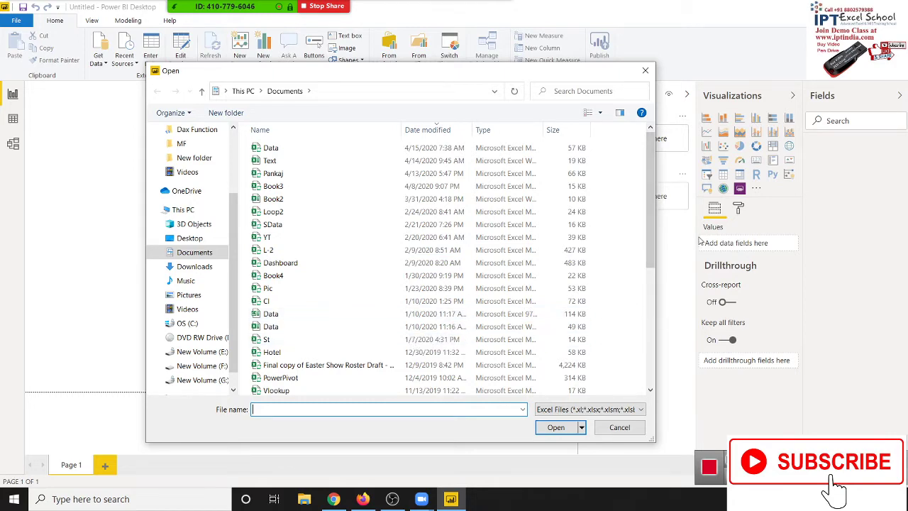
Open DataS.xlsm from the MF folder on the Desktop into the Navigator.
{"action": "mouse_move", "coordinate": [651, 234]}
{"action": "left_mouse_down"}
{"action": "mouse_move", "coordinate": [656, 339]}
{"action": "mouse_move", "coordinate": [651, 149]}
{"action": "left_mouse_up"}
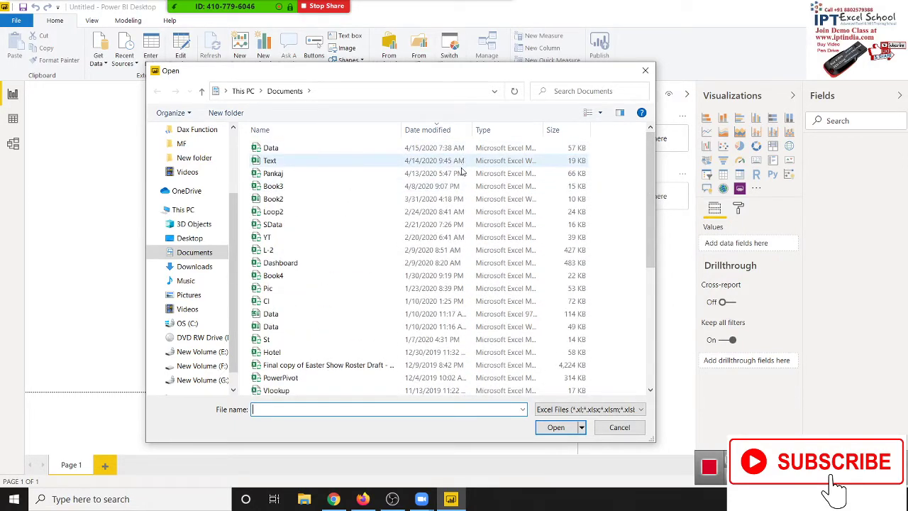
{"action": "left_click", "coordinate": [464, 152]}
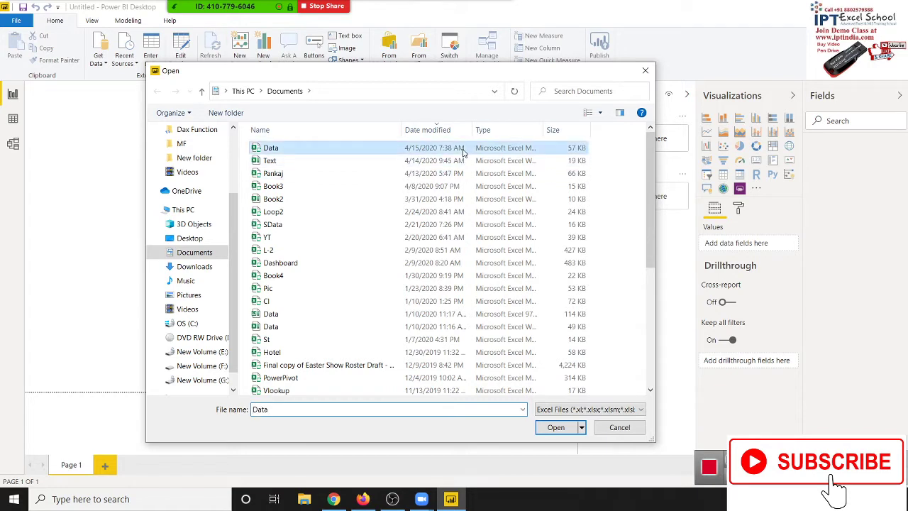
{"action": "left_click", "coordinate": [241, 93]}
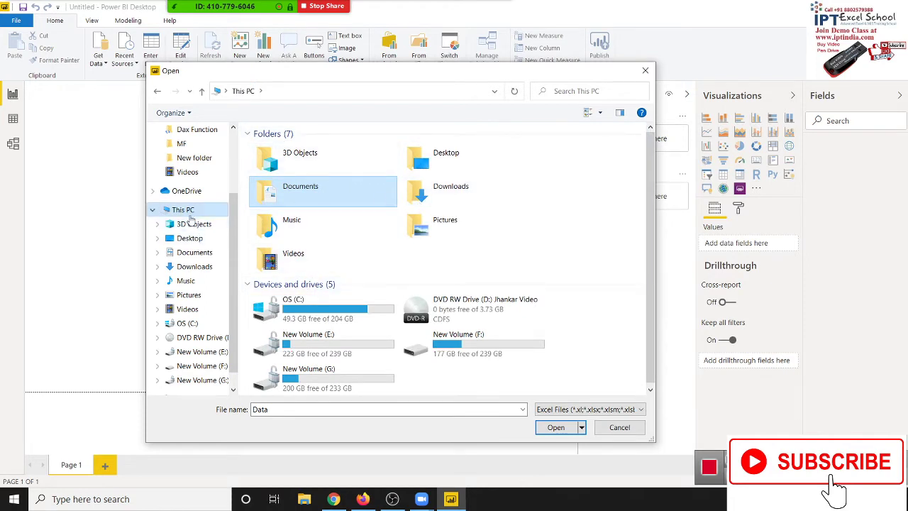
{"action": "left_click", "coordinate": [198, 239]}
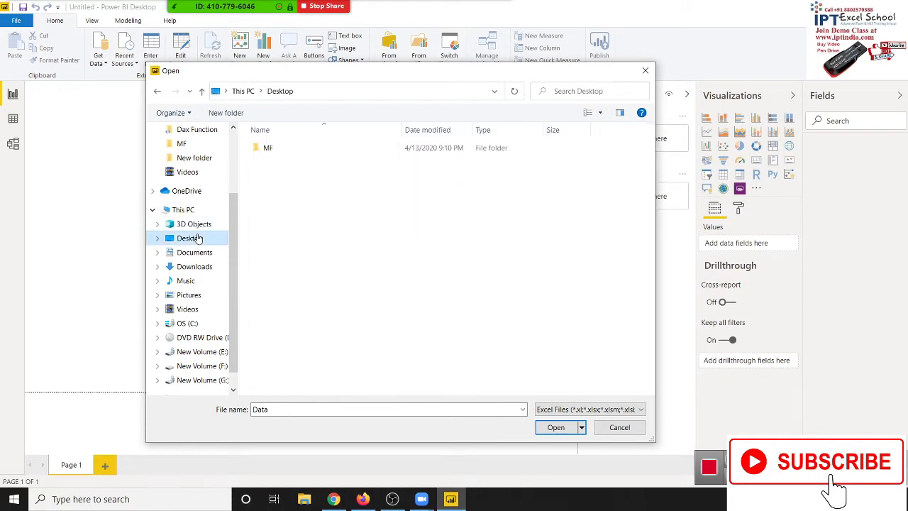
{"action": "double_click", "coordinate": [292, 150]}
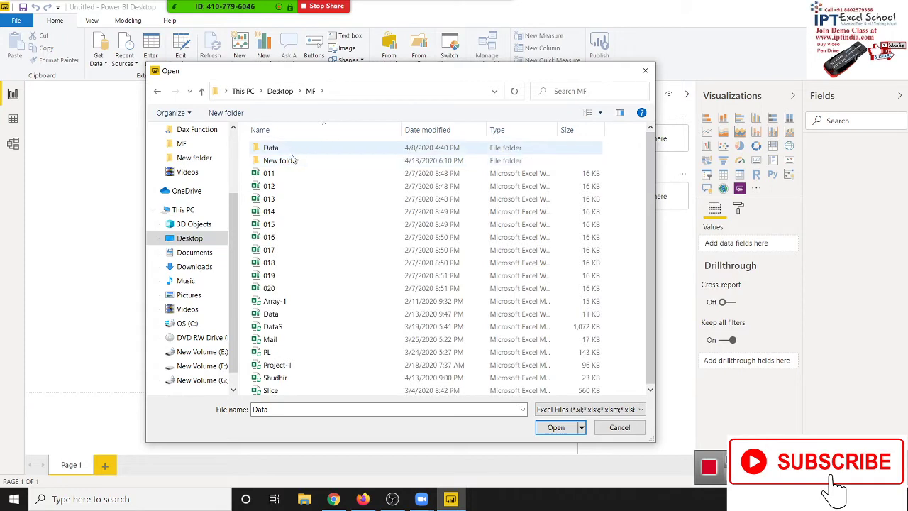
{"action": "left_click", "coordinate": [295, 329]}
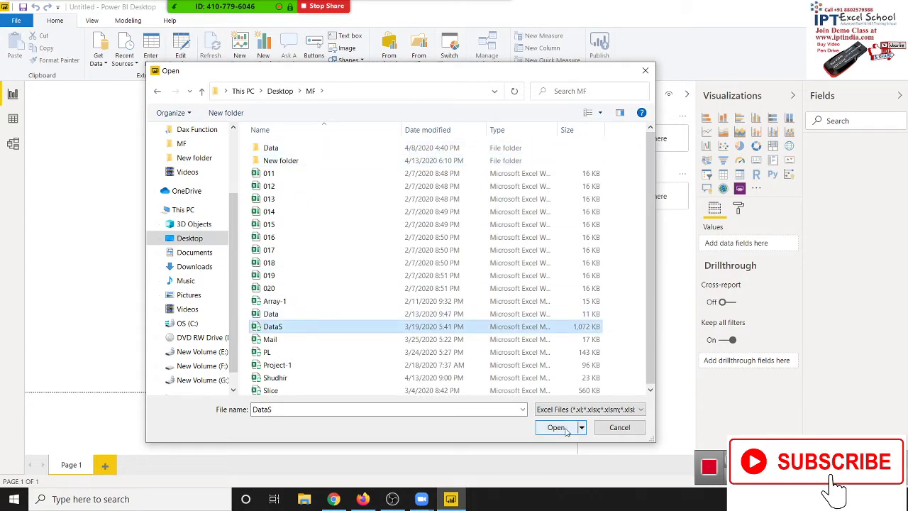
{"action": "left_click", "coordinate": [566, 430]}
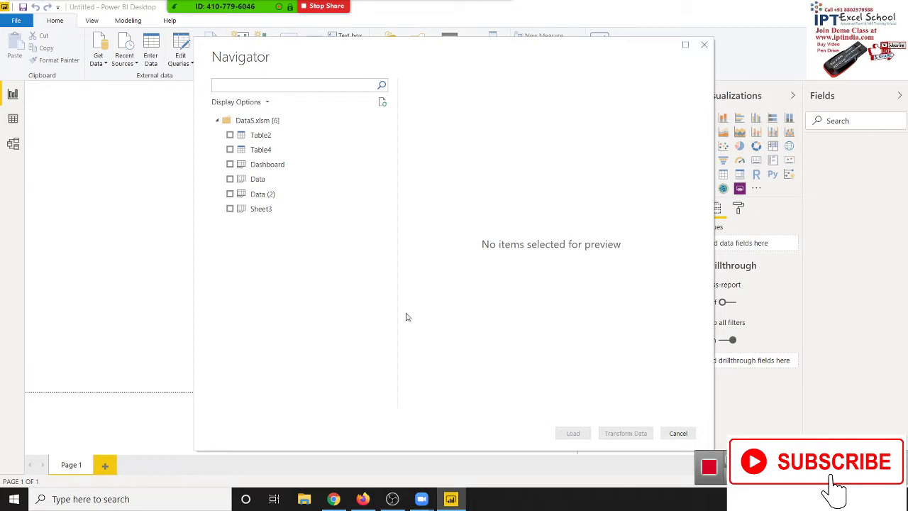
Preview the Data, Data (2) and Table2 items in the Navigator.
{"action": "left_click", "coordinate": [229, 179]}
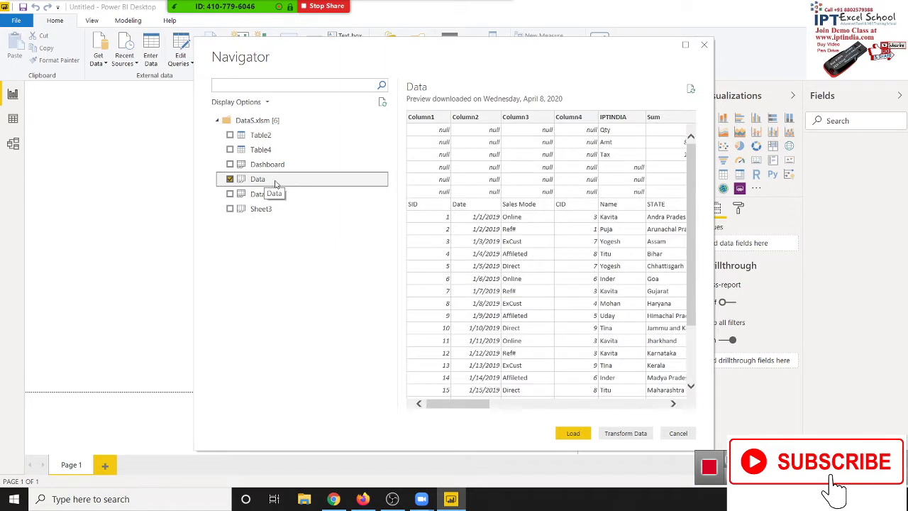
{"action": "left_click", "coordinate": [230, 193]}
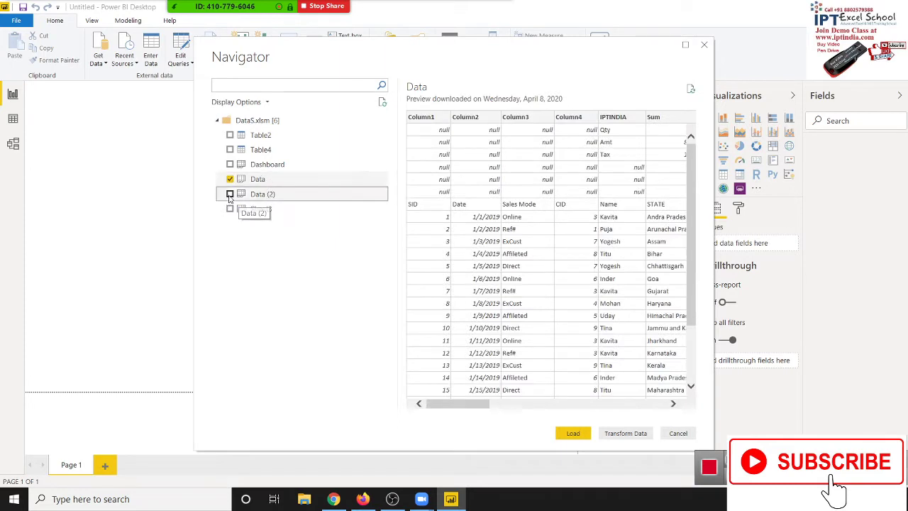
{"action": "left_click", "coordinate": [229, 179]}
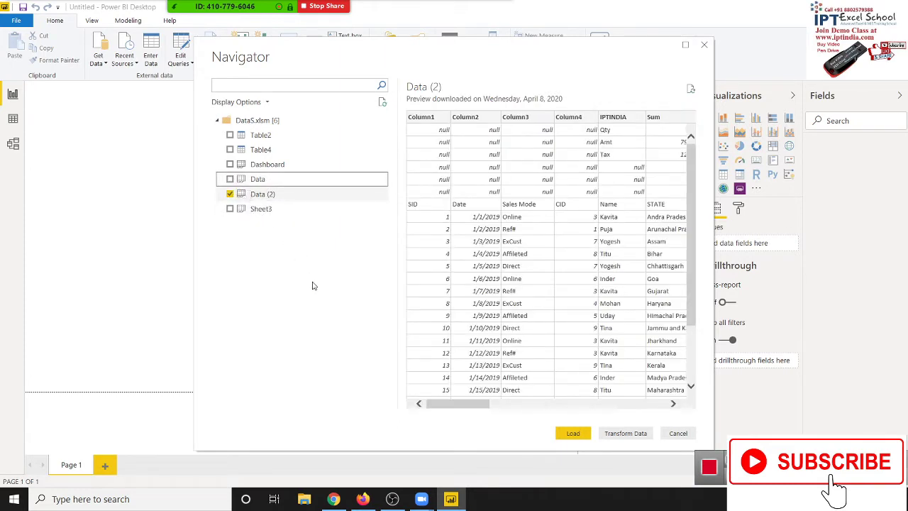
{"action": "mouse_move", "coordinate": [483, 405]}
{"action": "left_mouse_down"}
{"action": "mouse_move", "coordinate": [557, 406]}
{"action": "mouse_move", "coordinate": [367, 374]}
{"action": "left_mouse_up"}
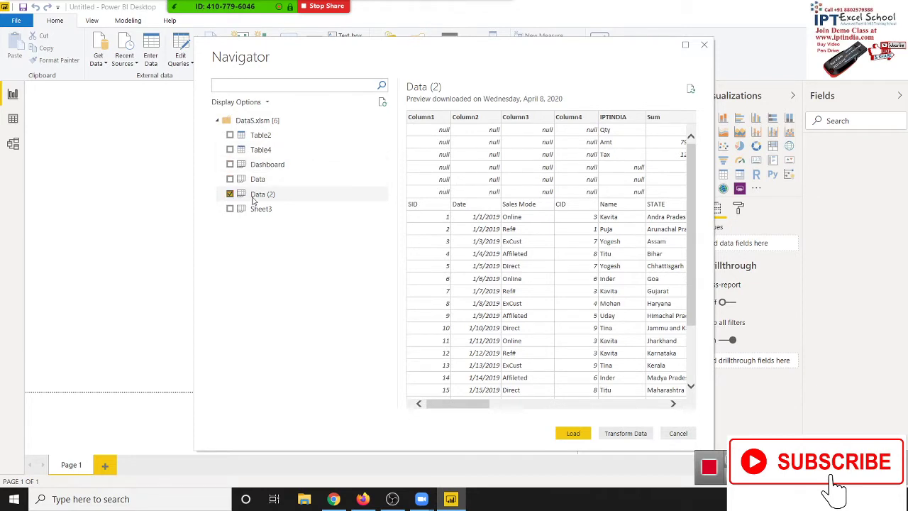
{"action": "left_click", "coordinate": [229, 194]}
{"action": "left_click", "coordinate": [229, 135]}
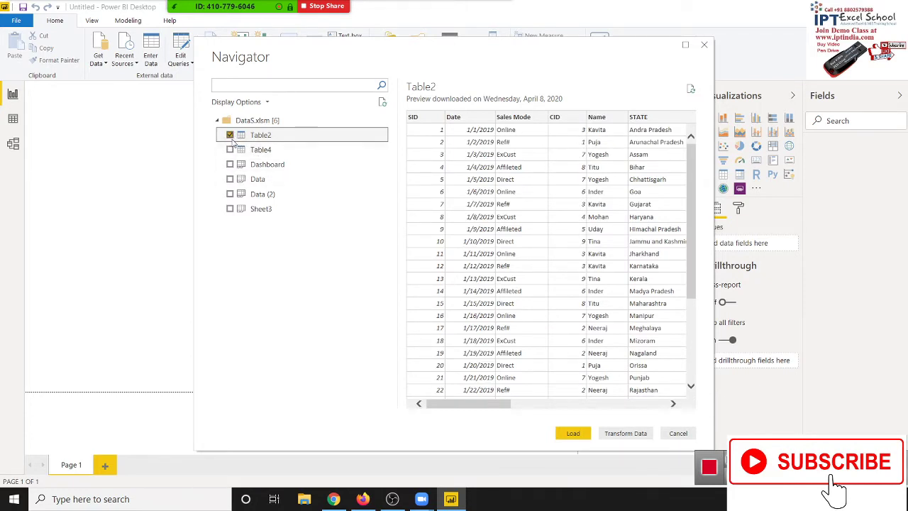
{"action": "left_click", "coordinate": [229, 135]}
{"action": "left_click", "coordinate": [229, 179]}
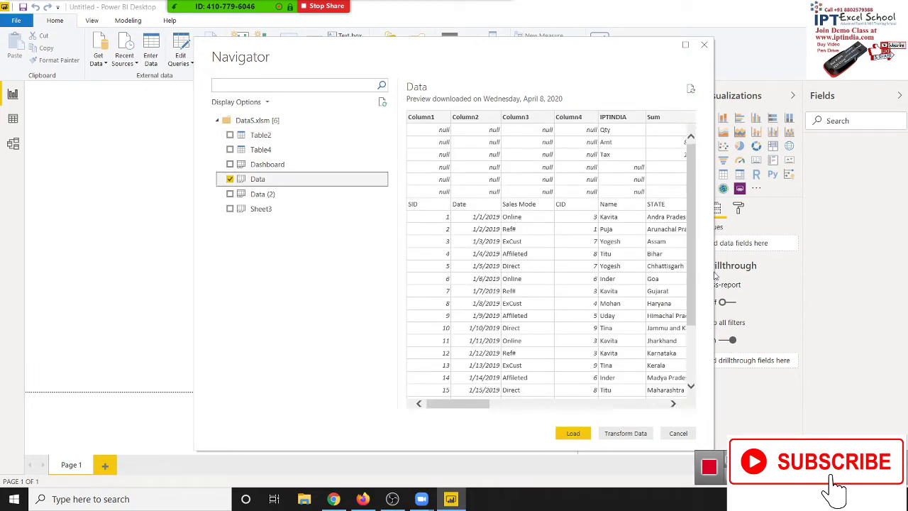
Try Table4 and Data, then leave Table2 as the only ticked item.
{"action": "left_click", "coordinate": [229, 150]}
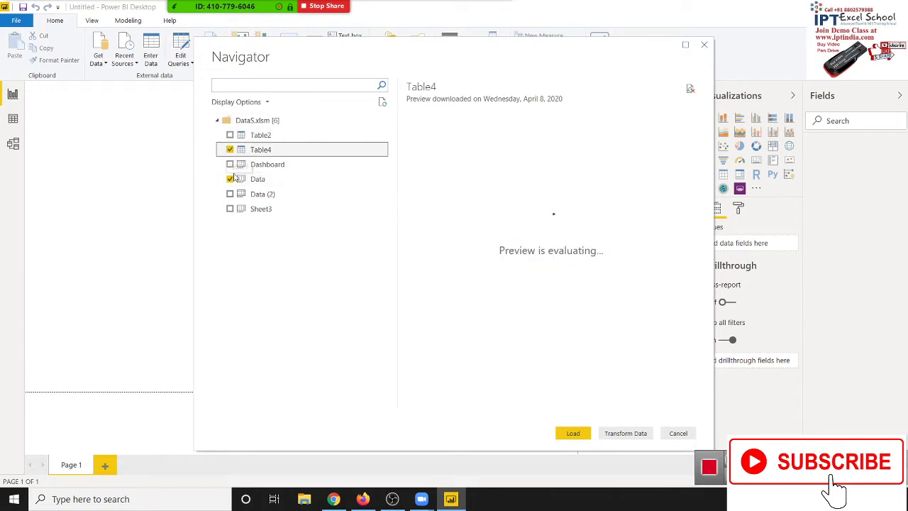
{"action": "left_click", "coordinate": [235, 179]}
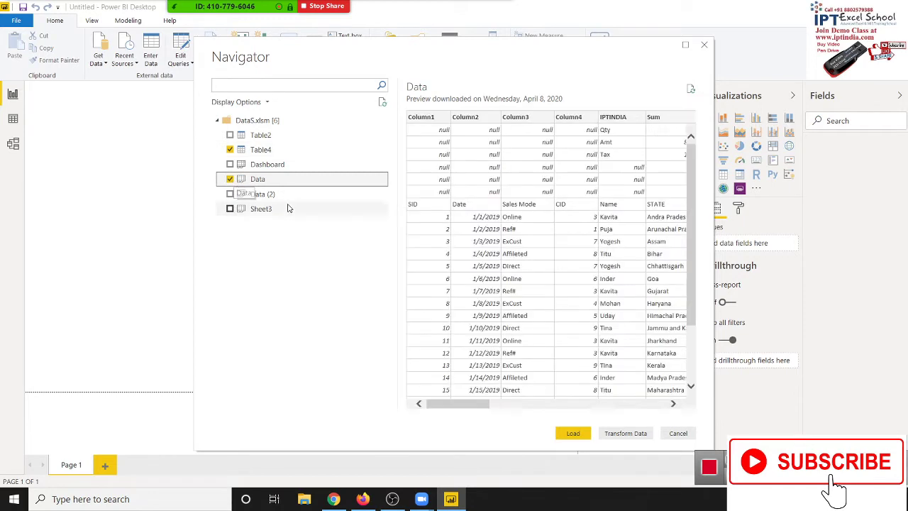
{"action": "left_click", "coordinate": [229, 180]}
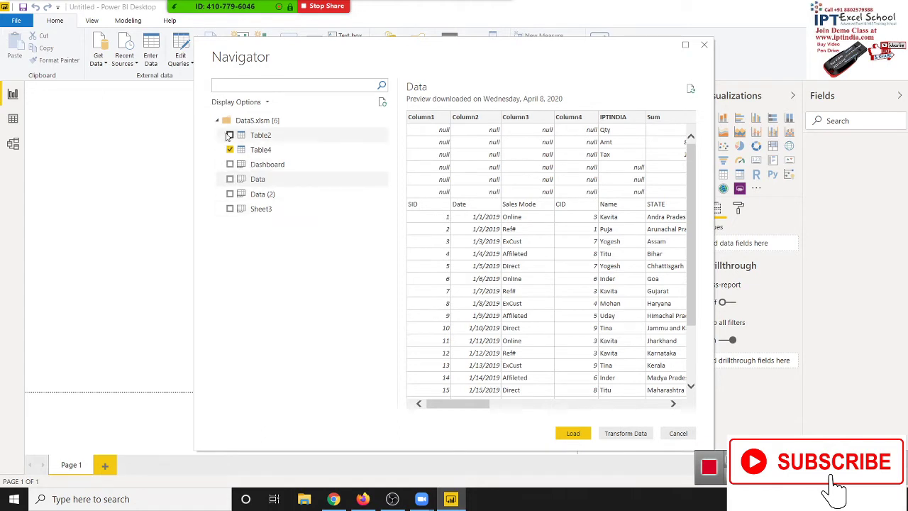
{"action": "left_click", "coordinate": [230, 135]}
{"action": "left_click", "coordinate": [230, 150]}
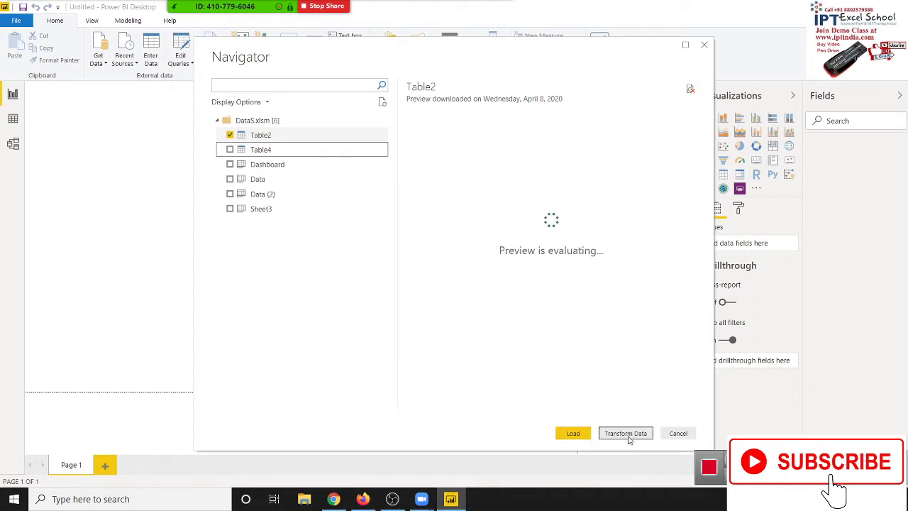
Review Table2's columns in Power Query Editor, then Close & Apply to load it.
{"action": "left_click", "coordinate": [629, 437]}
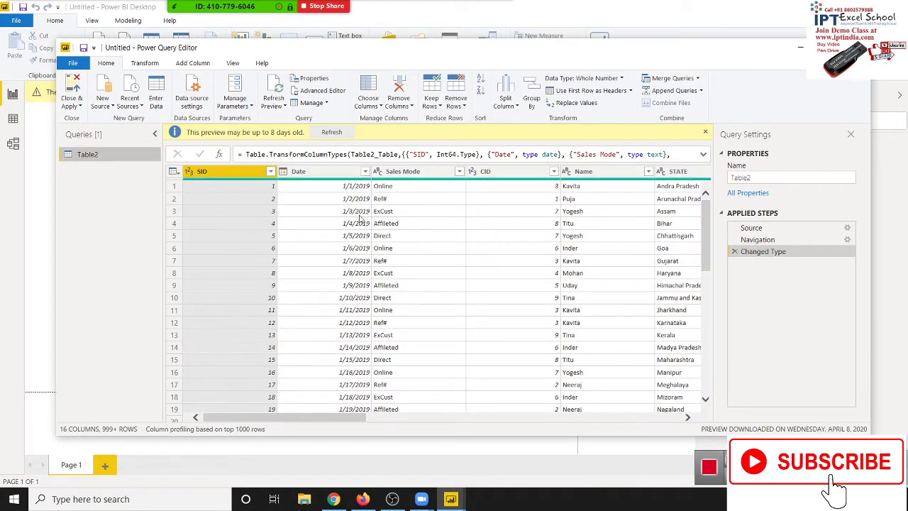
{"action": "left_click_drag", "start_coordinate": [349, 419], "coordinate": [673, 409]}
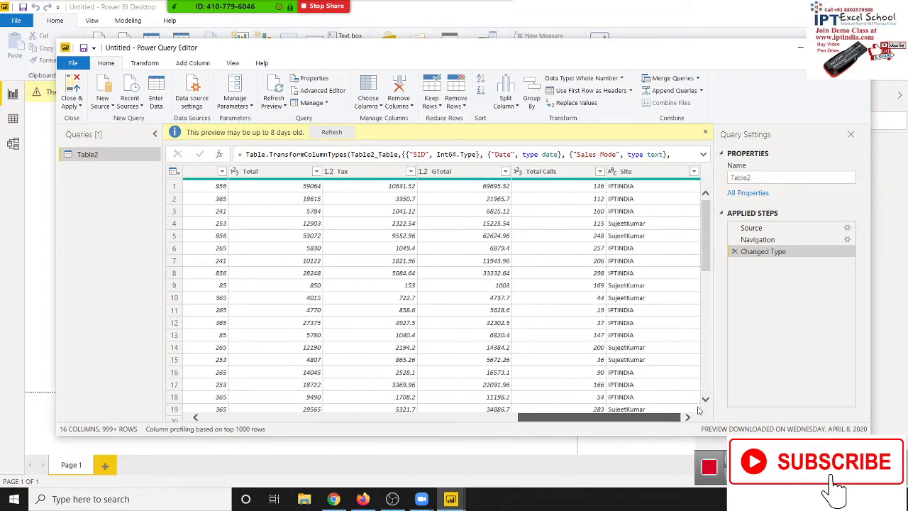
{"action": "left_click_drag", "start_coordinate": [670, 418], "coordinate": [312, 402]}
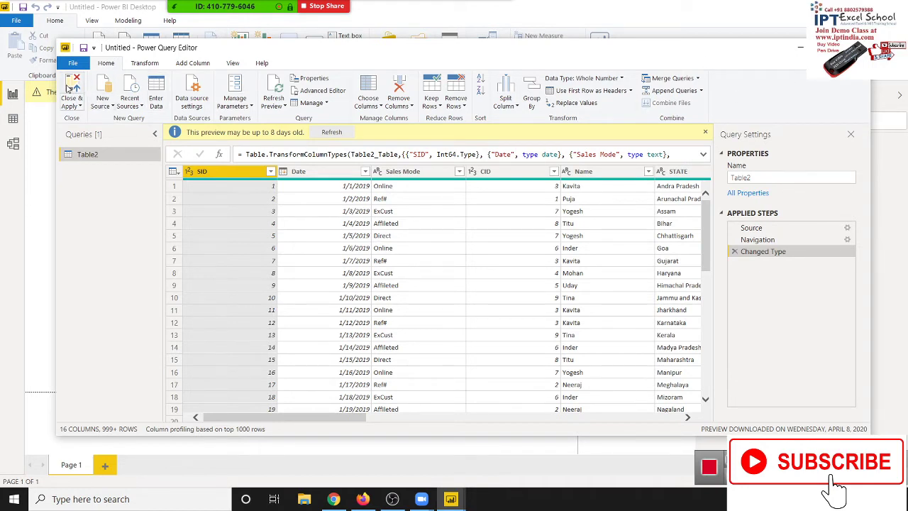
{"action": "left_click", "coordinate": [74, 87]}
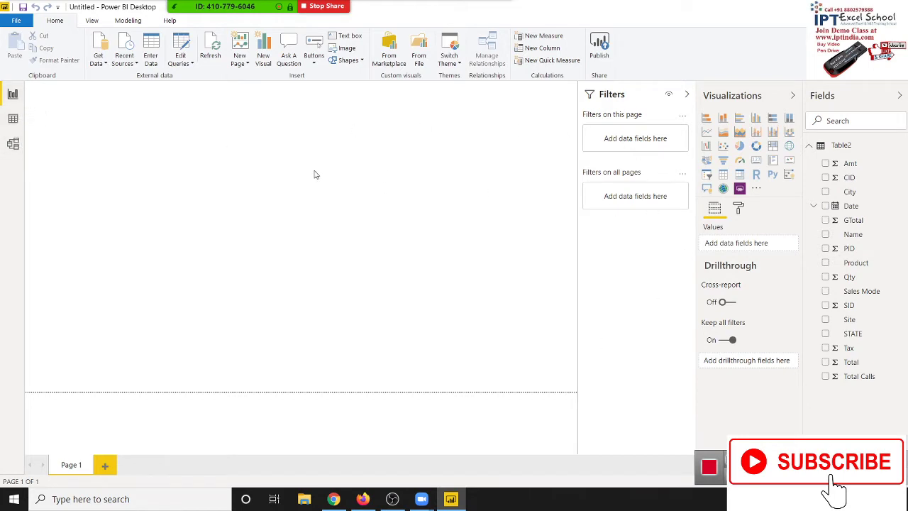
Show Table2's data grid, inspect the City, Product, Site and STATE columns, and bring up Modeling options.
{"action": "left_click", "coordinate": [14, 119]}
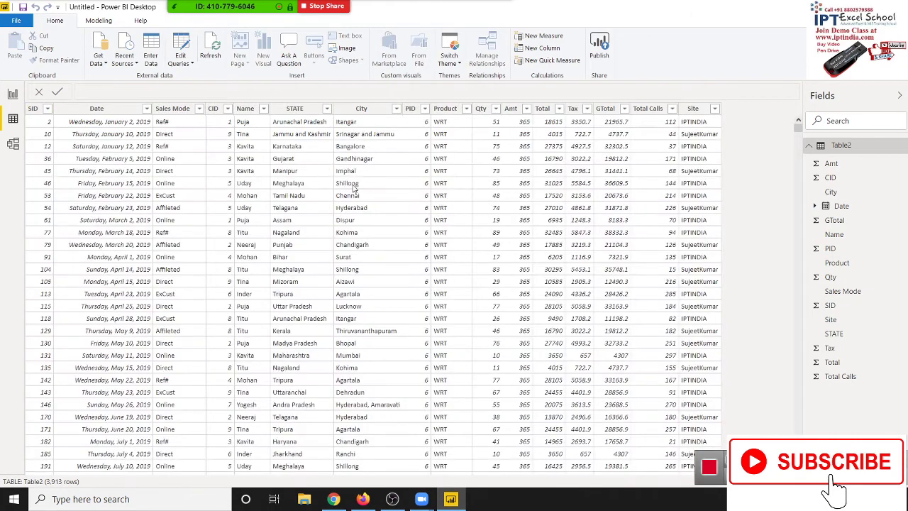
{"action": "left_click", "coordinate": [355, 186]}
{"action": "left_click", "coordinate": [443, 207]}
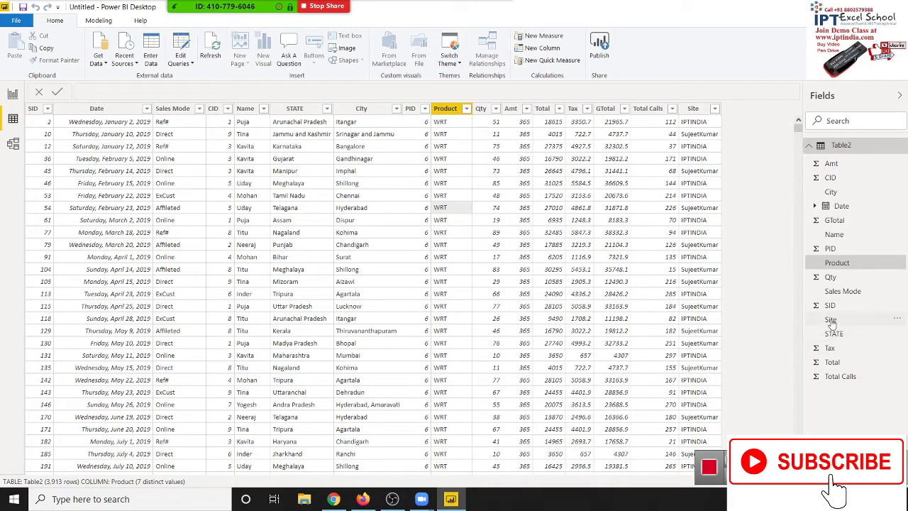
{"action": "left_click", "coordinate": [830, 321]}
{"action": "left_click", "coordinate": [831, 334]}
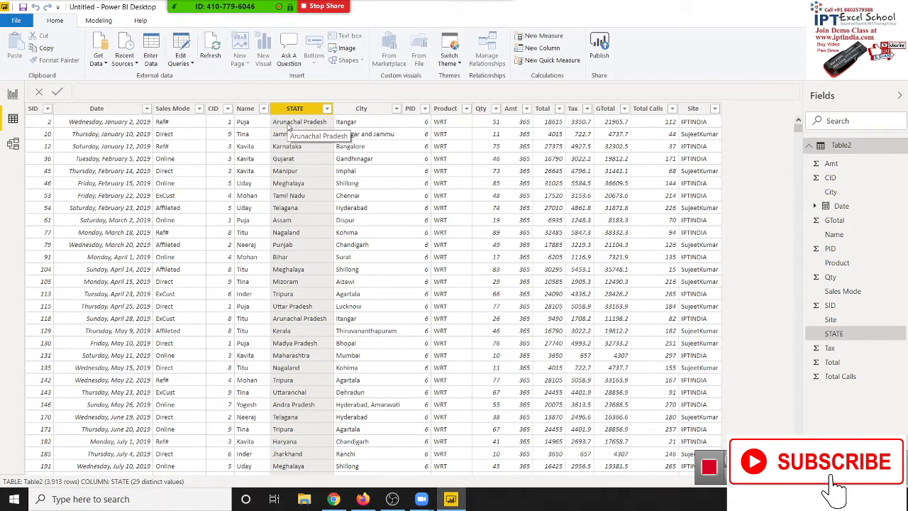
{"action": "left_click", "coordinate": [116, 21]}
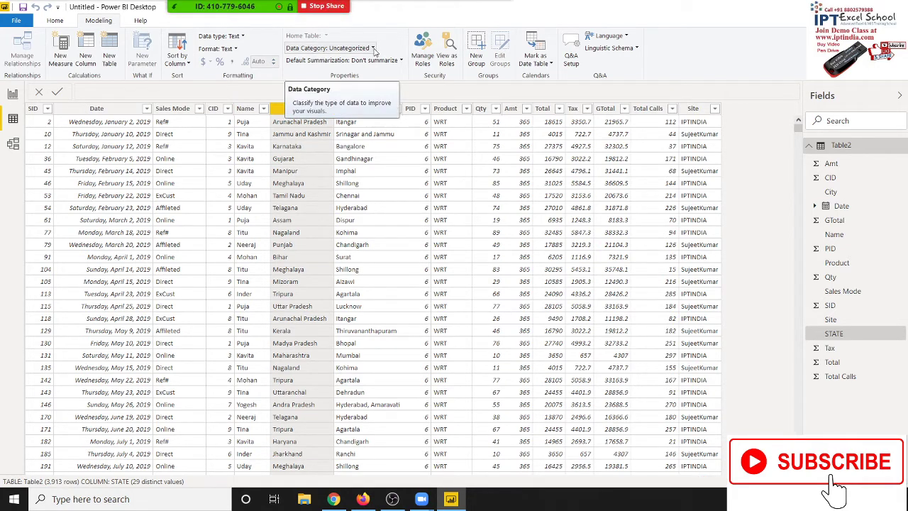
Set the STATE column's data category to State or Province and return to Report view.
{"action": "left_click", "coordinate": [374, 48]}
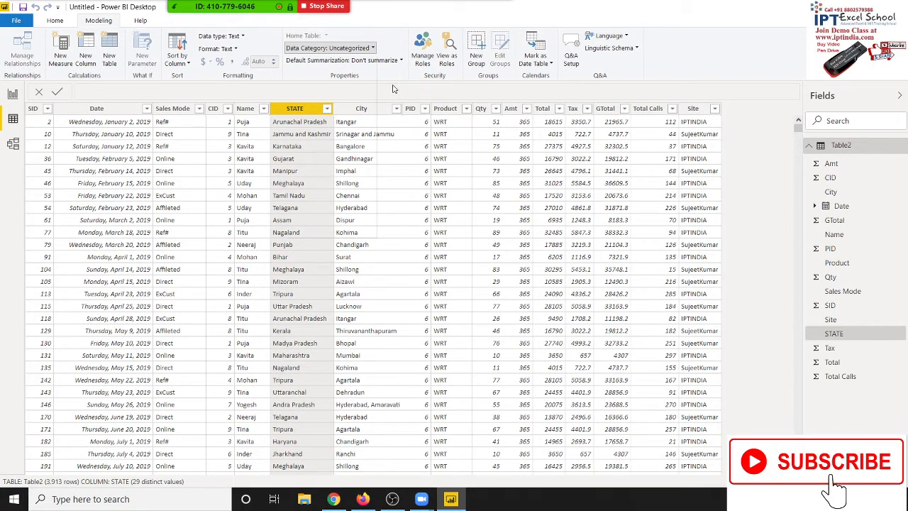
{"action": "left_click", "coordinate": [309, 289]}
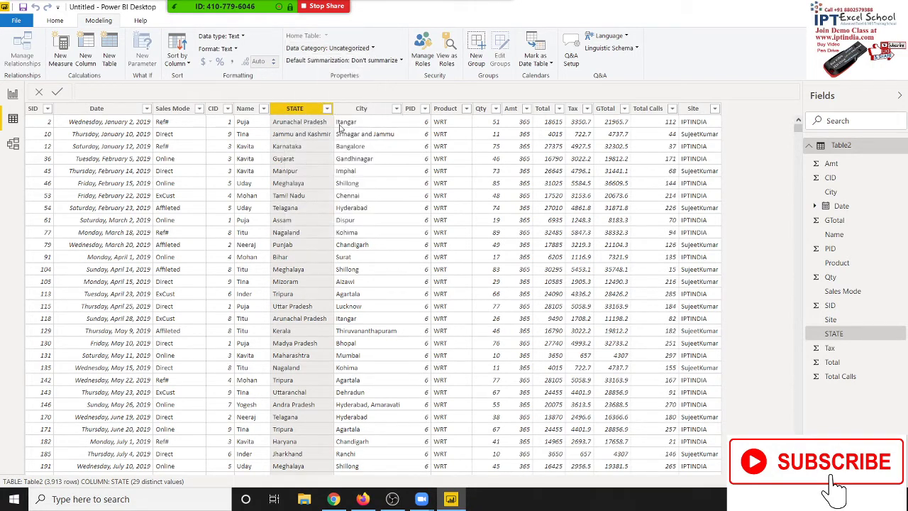
{"action": "left_click", "coordinate": [373, 47]}
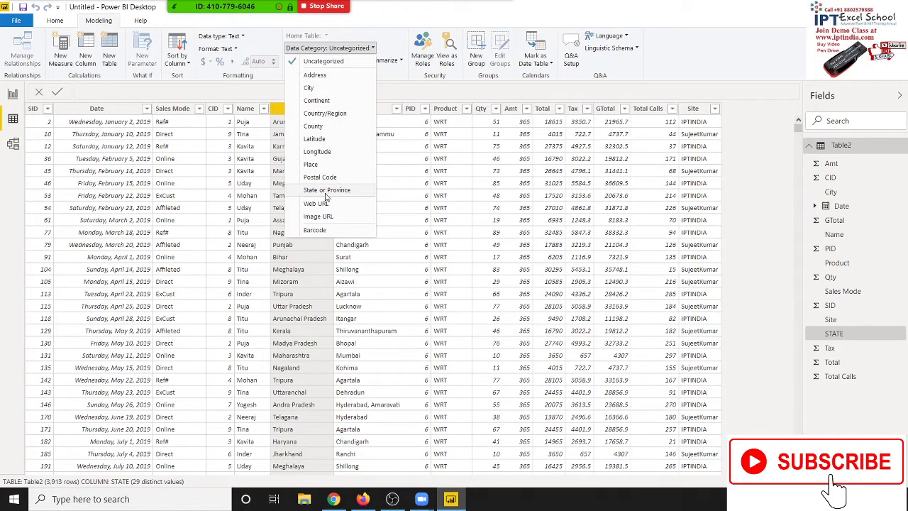
{"action": "left_click", "coordinate": [325, 193]}
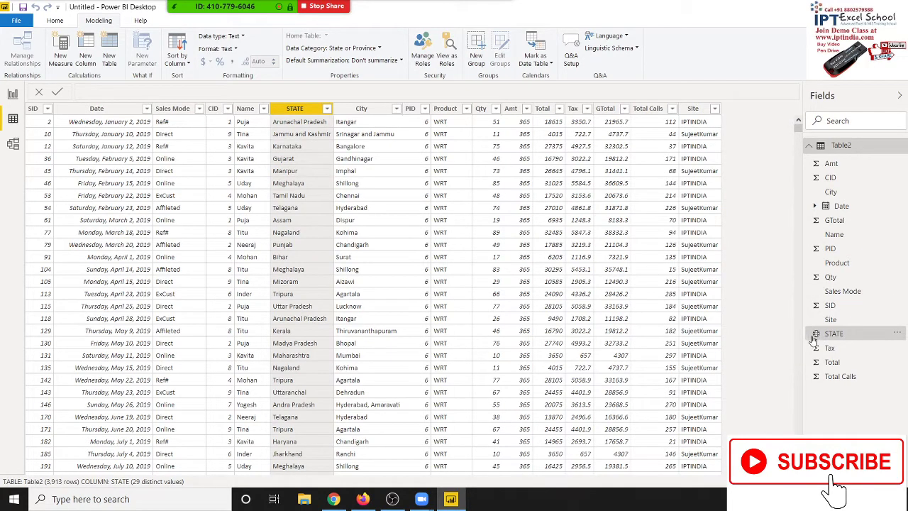
{"action": "left_click", "coordinate": [14, 97]}
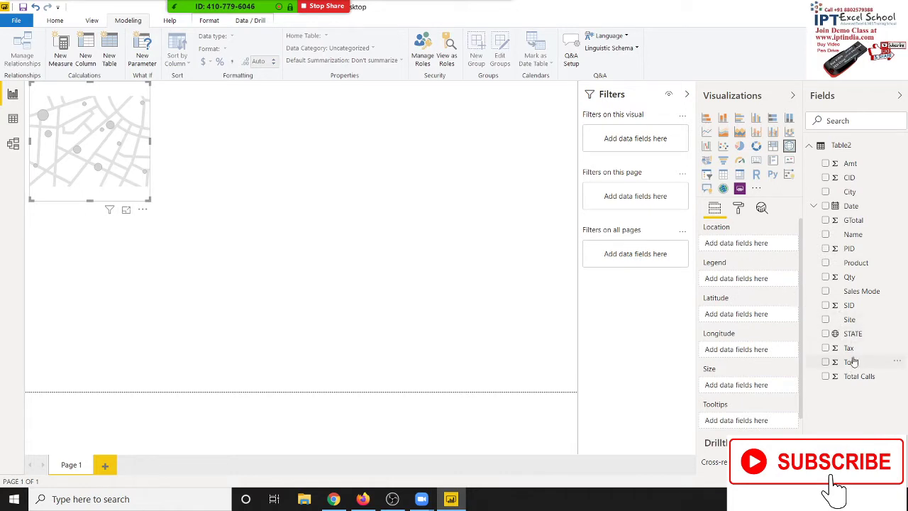
Put STATE in the map's Location well and enlarge the map visual.
{"action": "left_click_drag", "start_coordinate": [852, 334], "coordinate": [101, 122]}
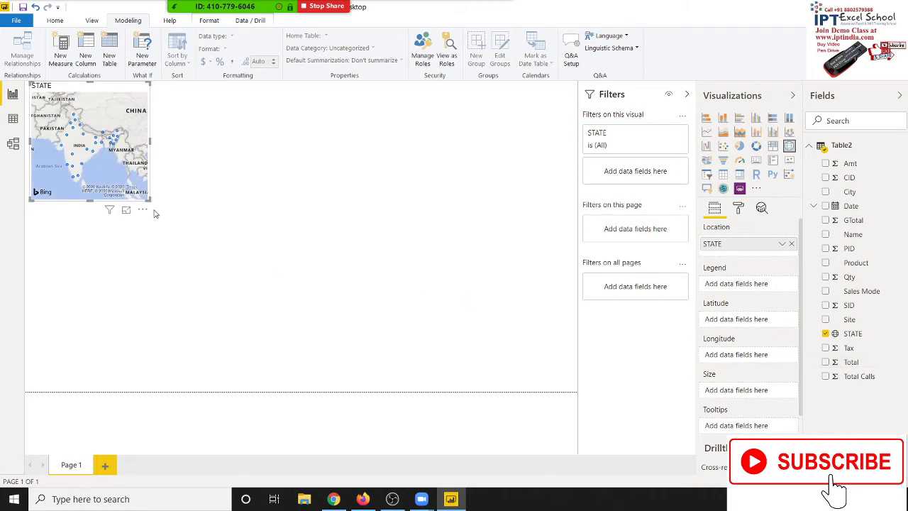
{"action": "left_click_drag", "start_coordinate": [149, 200], "coordinate": [315, 344]}
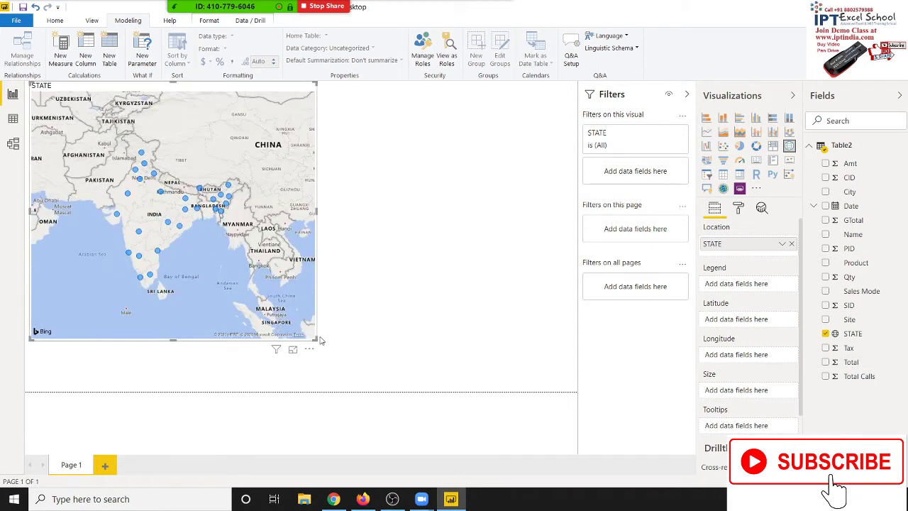
{"action": "left_click_drag", "start_coordinate": [315, 340], "coordinate": [333, 362]}
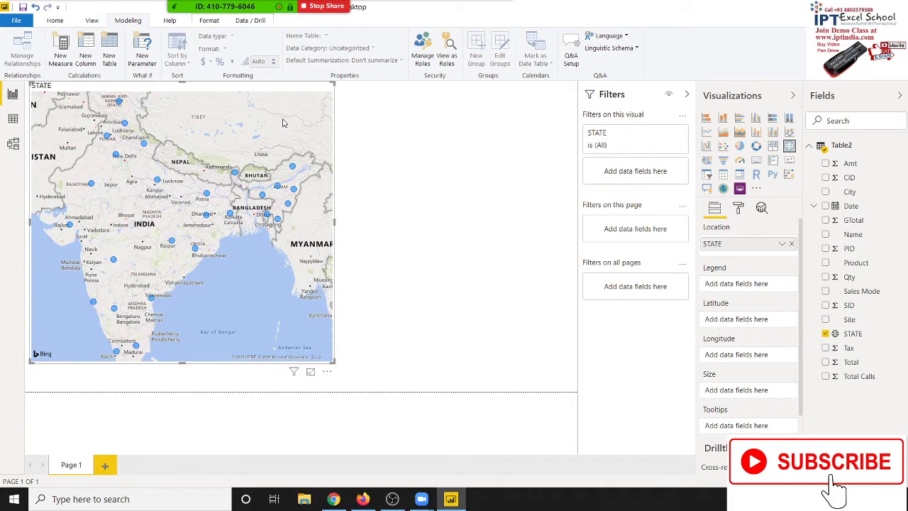
Delete the map visual, then inspect the Total, Total Calls and SID columns in Data view.
{"action": "key", "text": "Delete"}
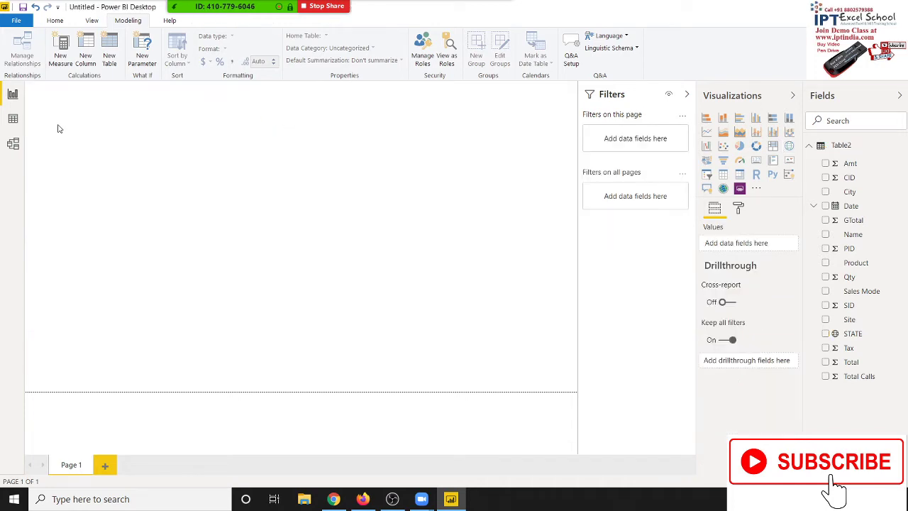
{"action": "left_click", "coordinate": [14, 122]}
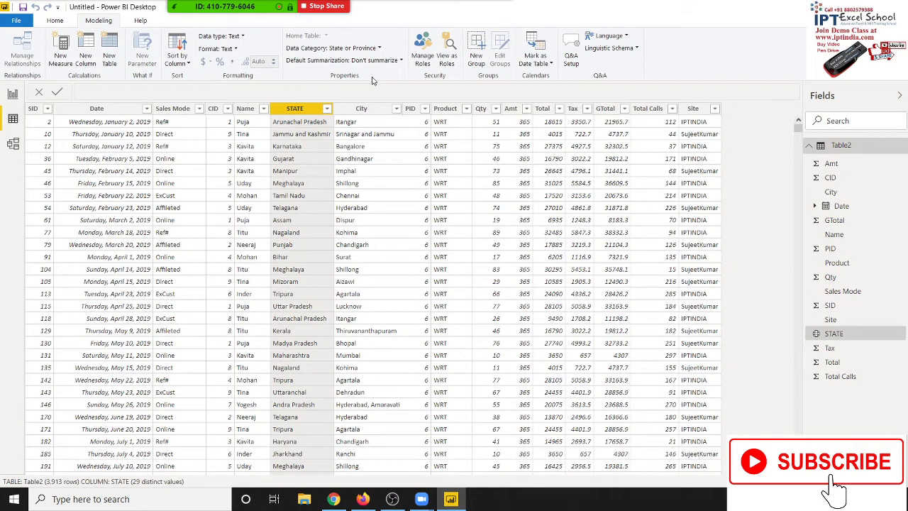
{"action": "left_click", "coordinate": [544, 187]}
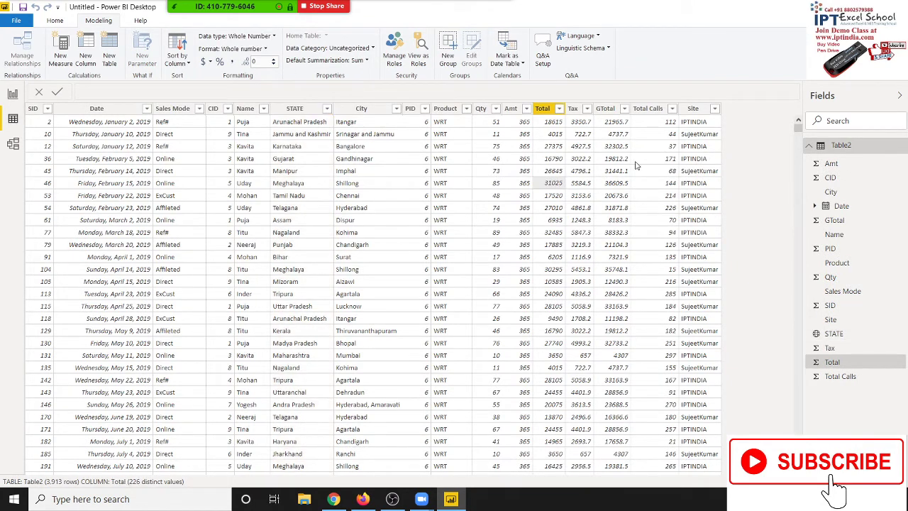
{"action": "left_click", "coordinate": [636, 166]}
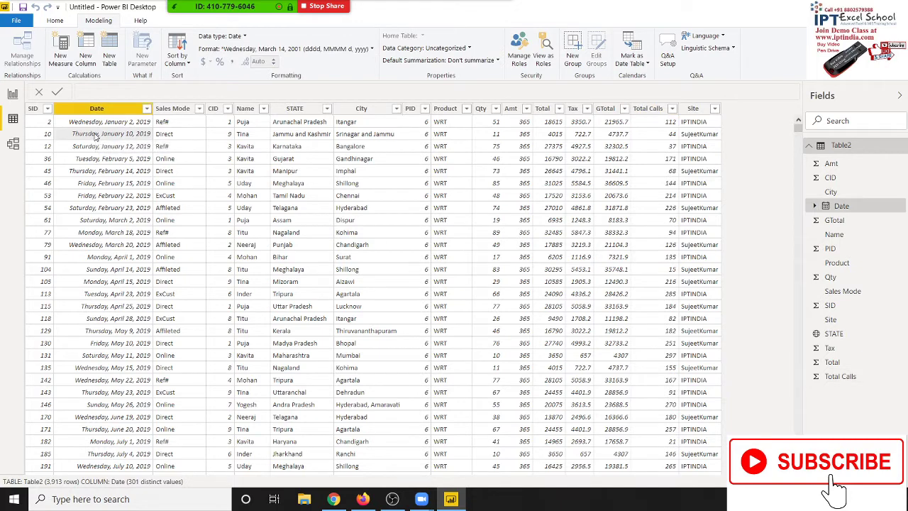
{"action": "left_click", "coordinate": [44, 160]}
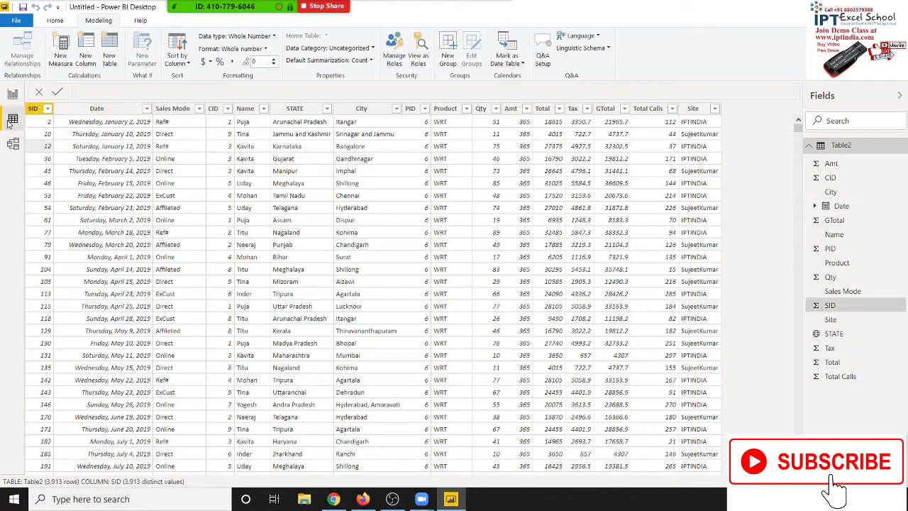
{"action": "left_click", "coordinate": [51, 22]}
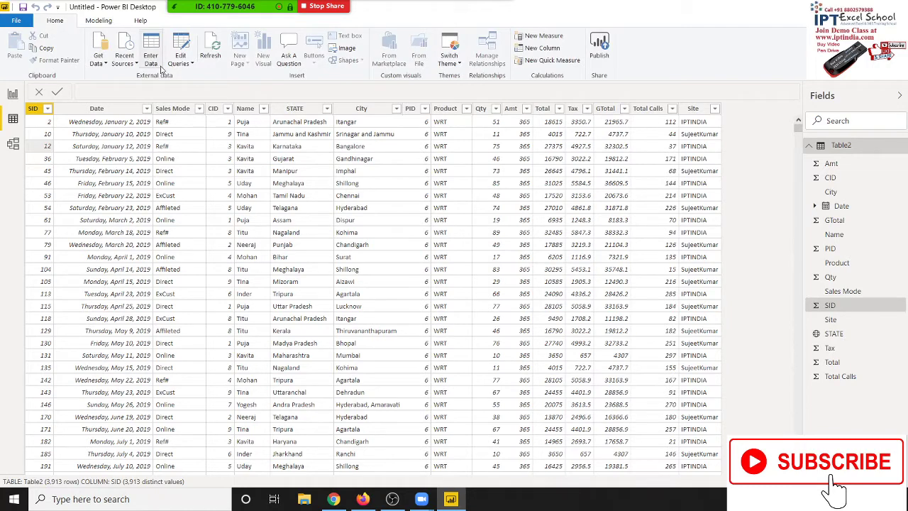
Start a Text/CSV connection from the File sources in the Get Data catalogue.
{"action": "left_click", "coordinate": [94, 64]}
{"action": "left_click", "coordinate": [130, 328]}
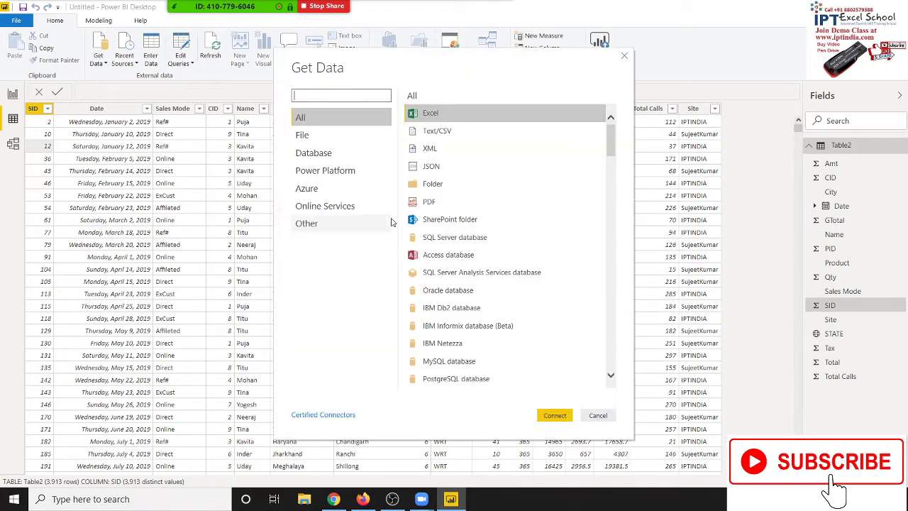
{"action": "left_click", "coordinate": [338, 140]}
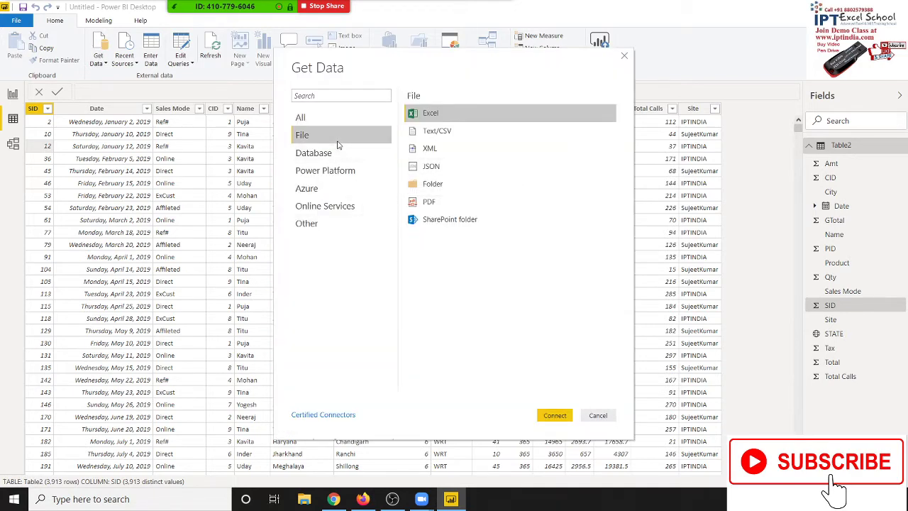
{"action": "left_click", "coordinate": [426, 131]}
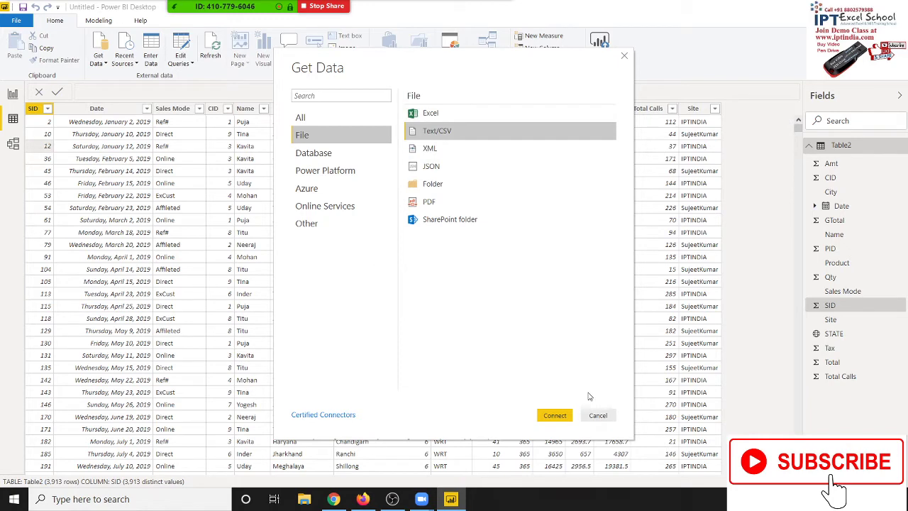
{"action": "left_click", "coordinate": [559, 415]}
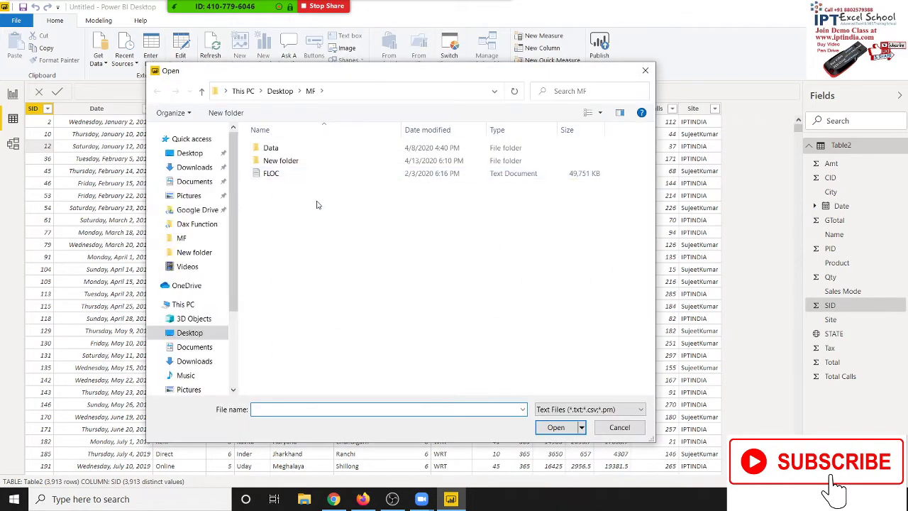
Browse to MF's New folder and open the Data text file for preview.
{"action": "double_click", "coordinate": [321, 152]}
{"action": "double_click", "coordinate": [310, 155]}
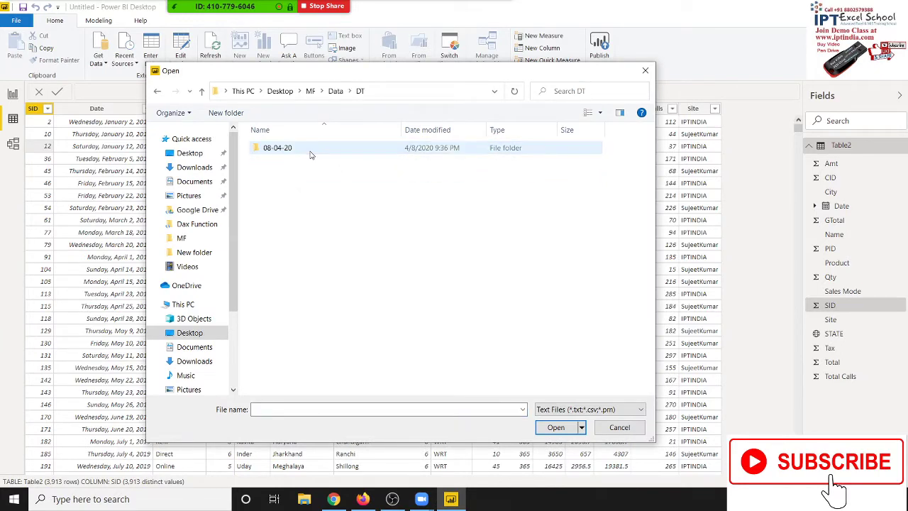
{"action": "double_click", "coordinate": [310, 152]}
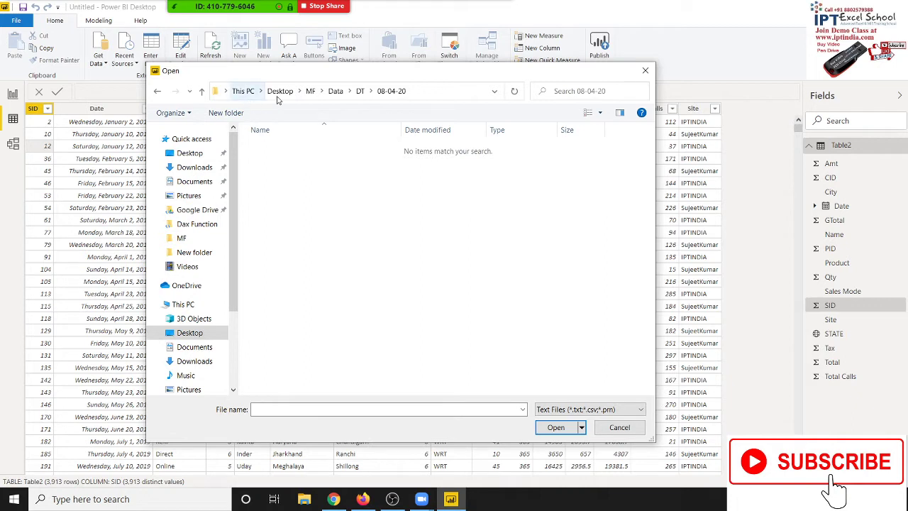
{"action": "left_click", "coordinate": [310, 91]}
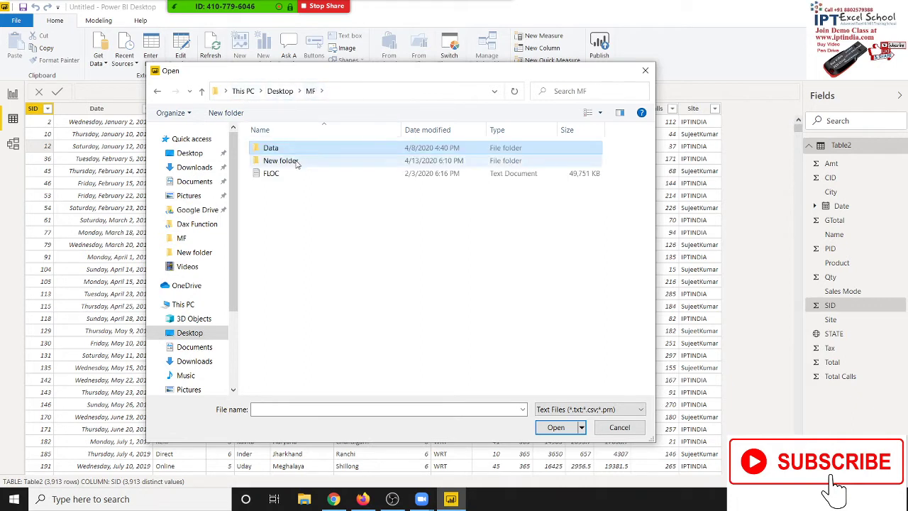
{"action": "left_click", "coordinate": [295, 186]}
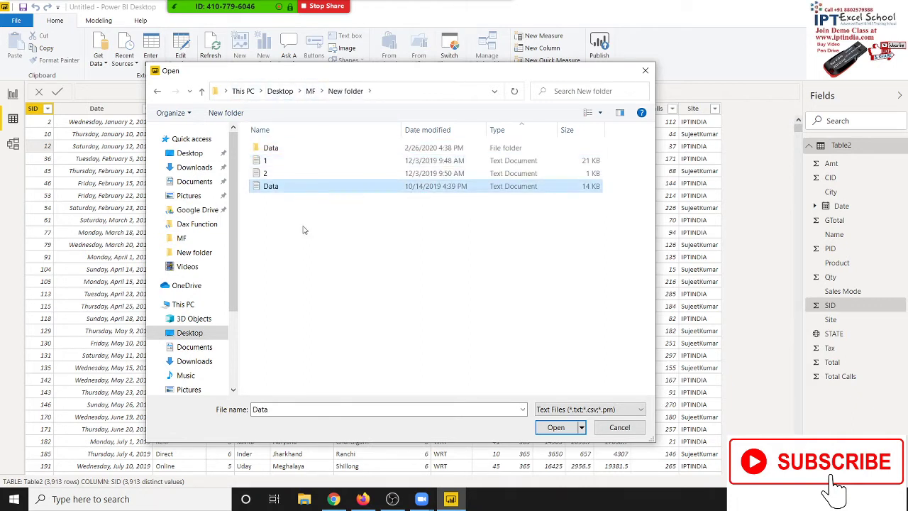
{"action": "left_click", "coordinate": [545, 427]}
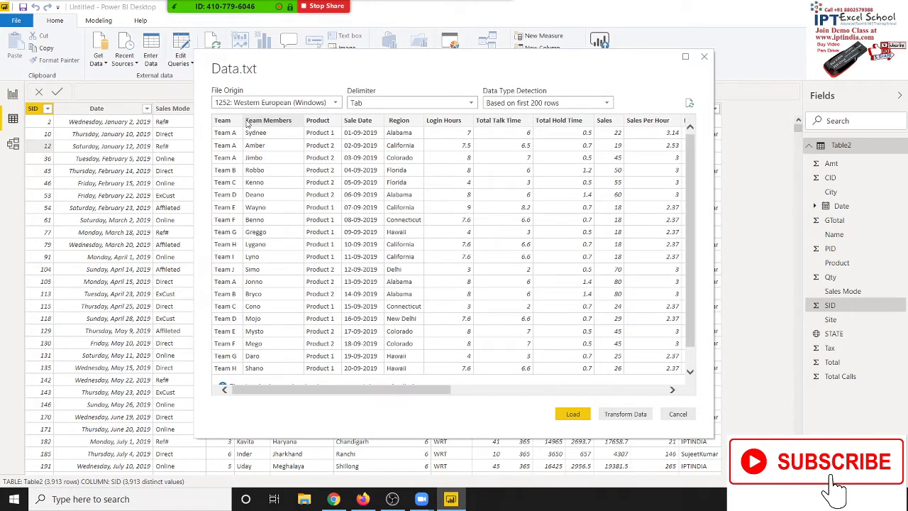
Keep Tab as the delimiter and load Data.txt as a new Data table.
{"action": "left_click", "coordinate": [385, 110]}
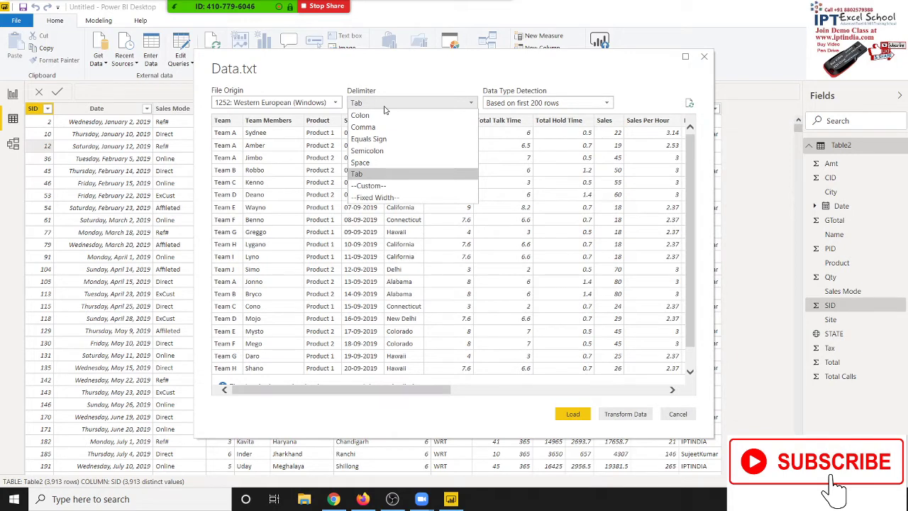
{"action": "left_click", "coordinate": [385, 99]}
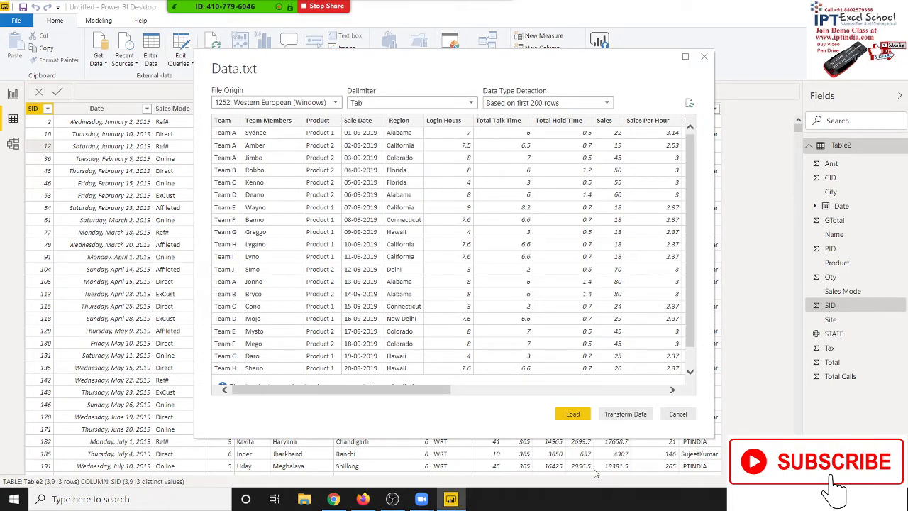
{"action": "left_click", "coordinate": [573, 414]}
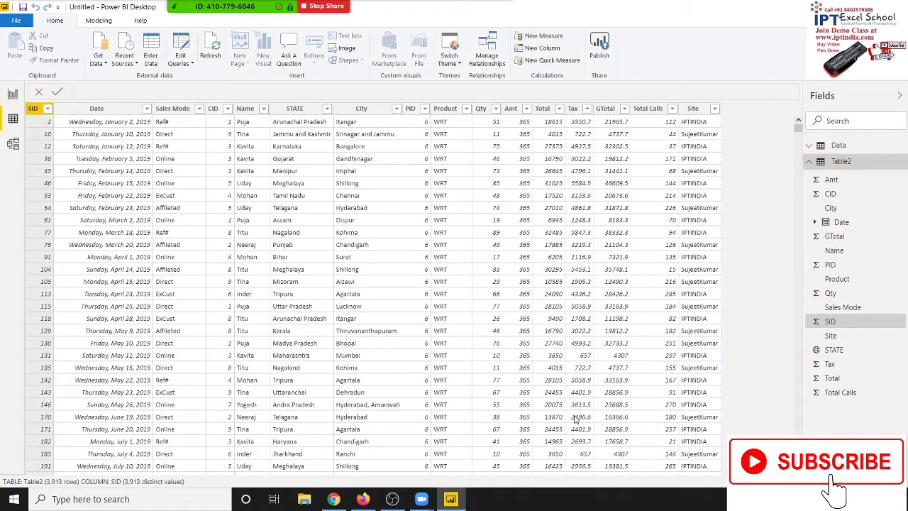
Connect another Text/CSV source and open FLOC.txt from the MF folder.
{"action": "left_click", "coordinate": [267, 221]}
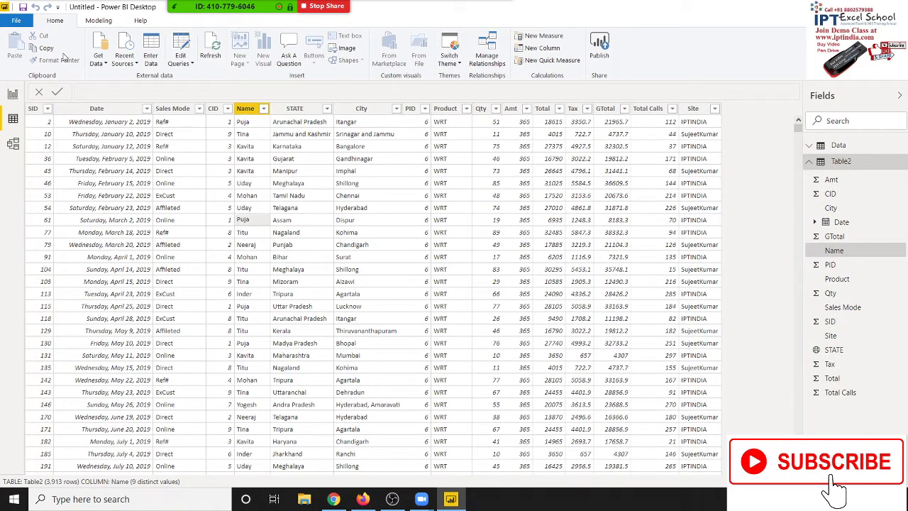
{"action": "left_click", "coordinate": [100, 47]}
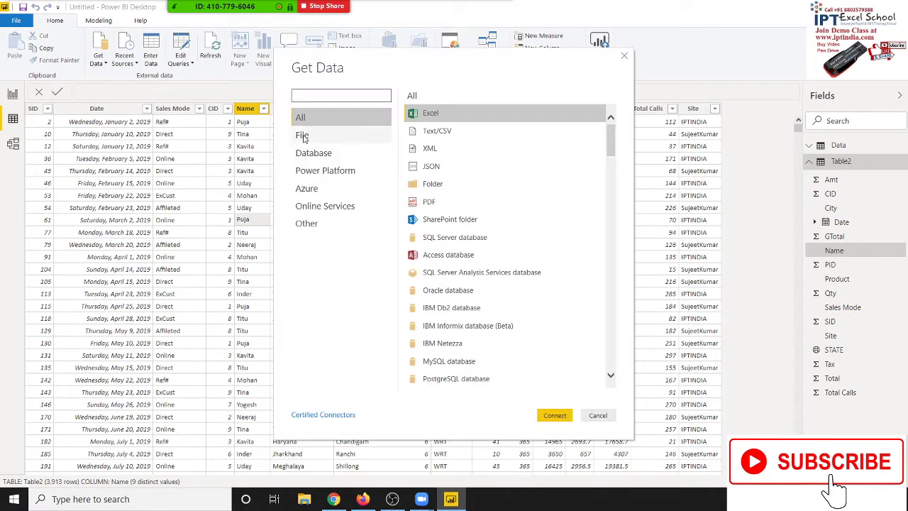
{"action": "left_click", "coordinate": [303, 137]}
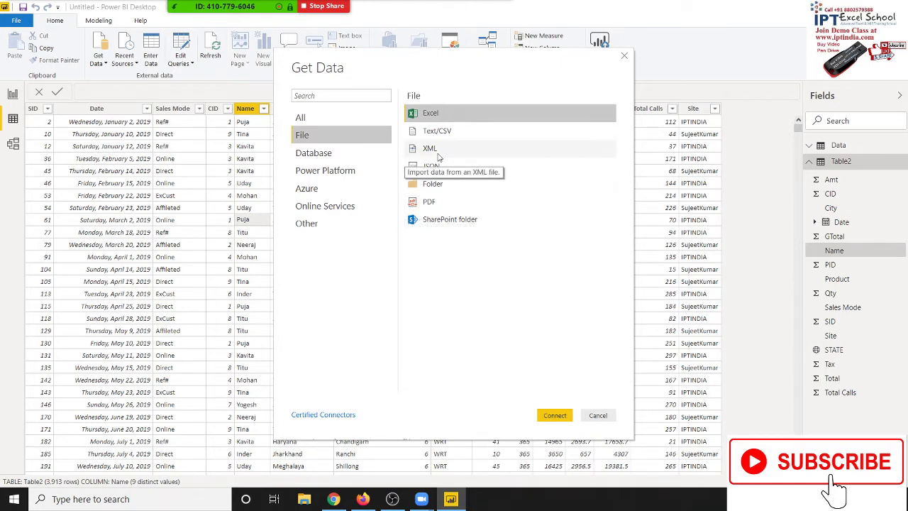
{"action": "left_click", "coordinate": [437, 132]}
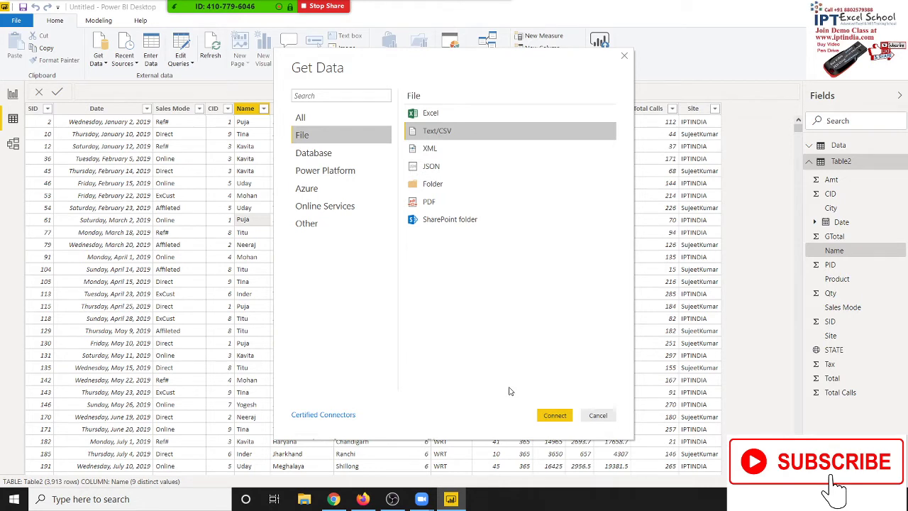
{"action": "left_click", "coordinate": [568, 419]}
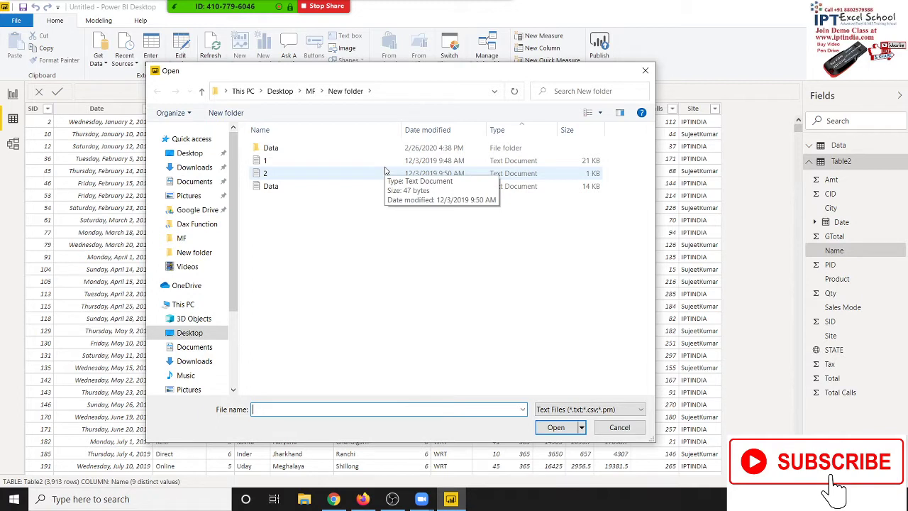
{"action": "left_click", "coordinate": [311, 90]}
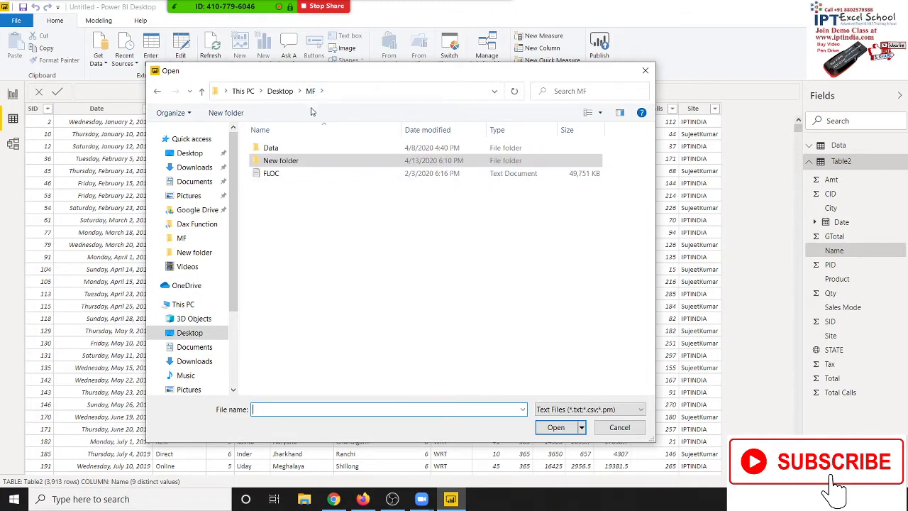
{"action": "left_click", "coordinate": [296, 177]}
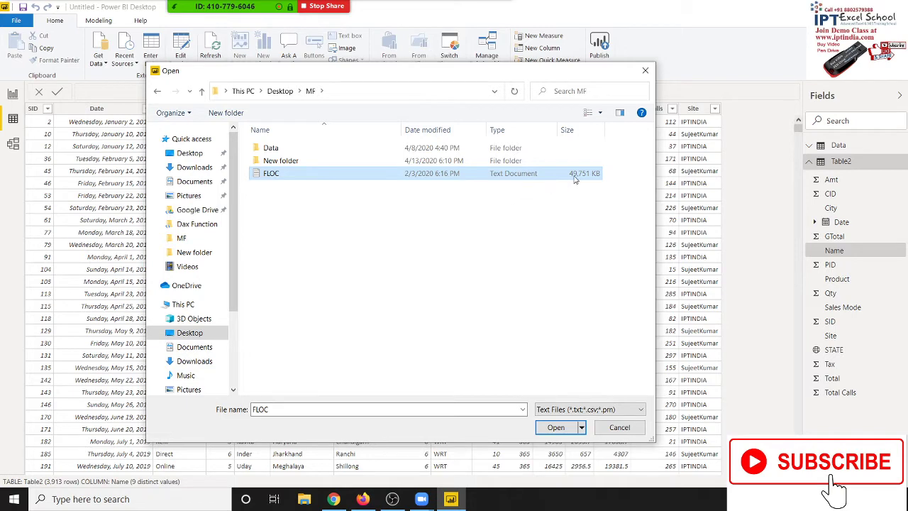
{"action": "left_click", "coordinate": [571, 428]}
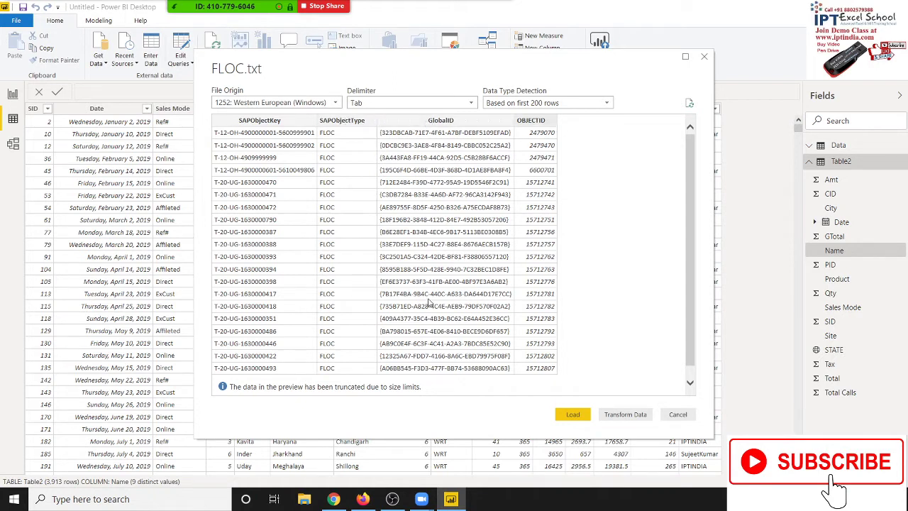
Try the Custom delimiter, return to Tab, and load FLOC.txt into the model.
{"action": "left_click", "coordinate": [363, 107]}
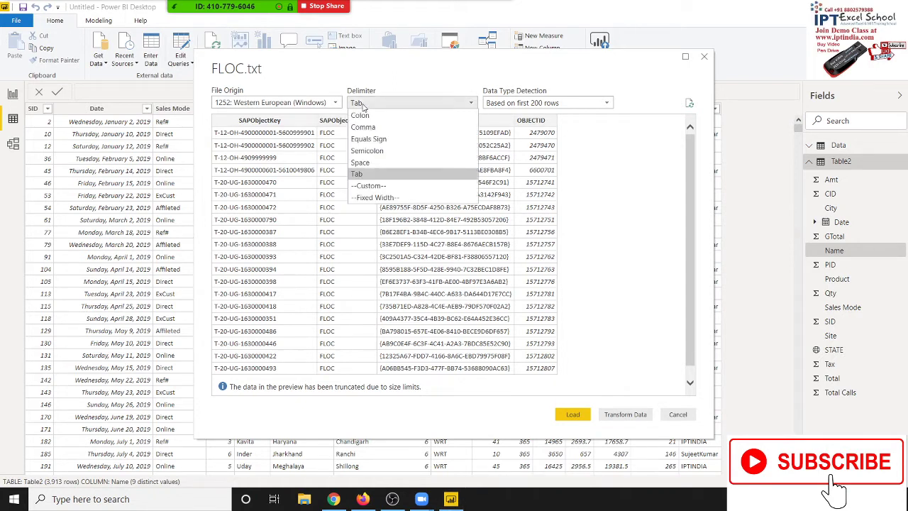
{"action": "left_click", "coordinate": [255, 225]}
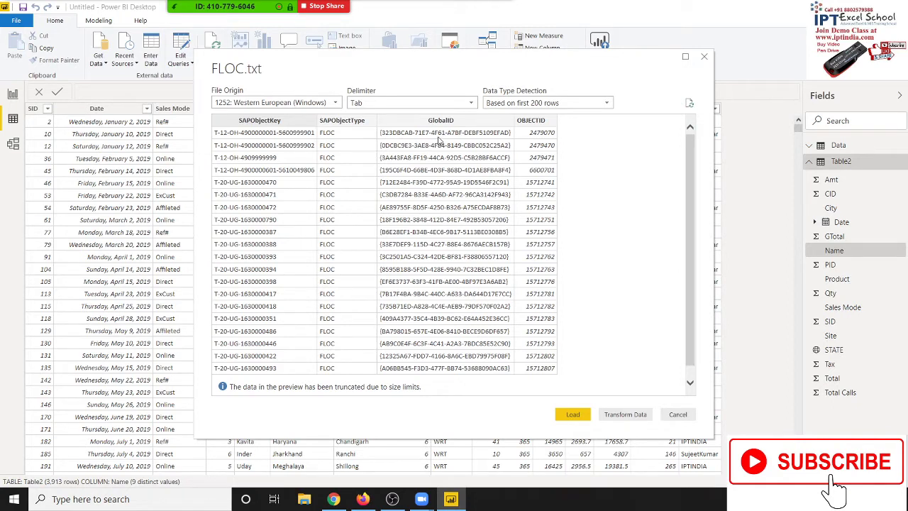
{"action": "left_click", "coordinate": [401, 107]}
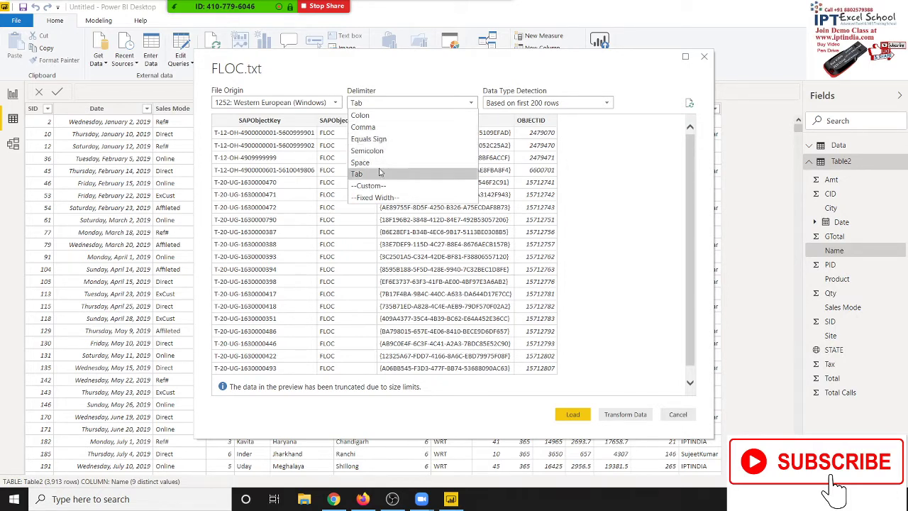
{"action": "left_click", "coordinate": [381, 185]}
{"action": "type", "text": "-"}
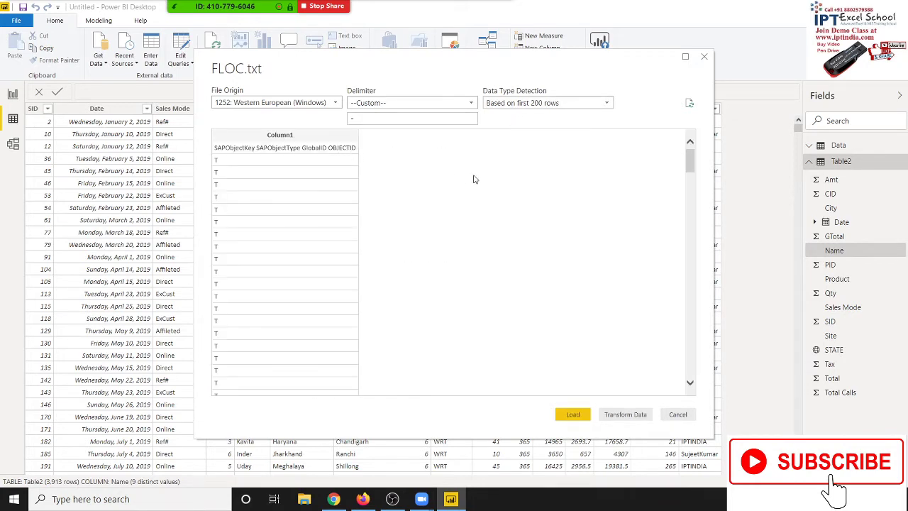
{"action": "left_click", "coordinate": [368, 105]}
{"action": "left_click", "coordinate": [367, 174]}
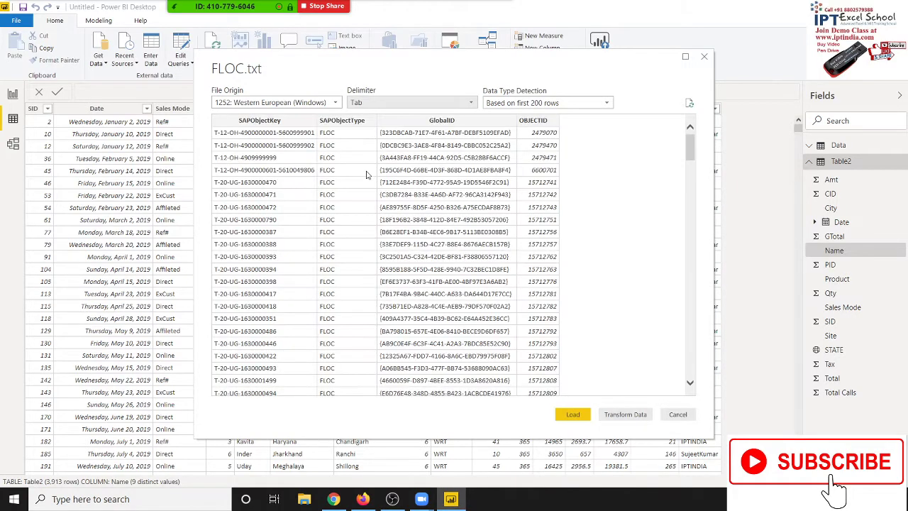
{"action": "left_click", "coordinate": [575, 414]}
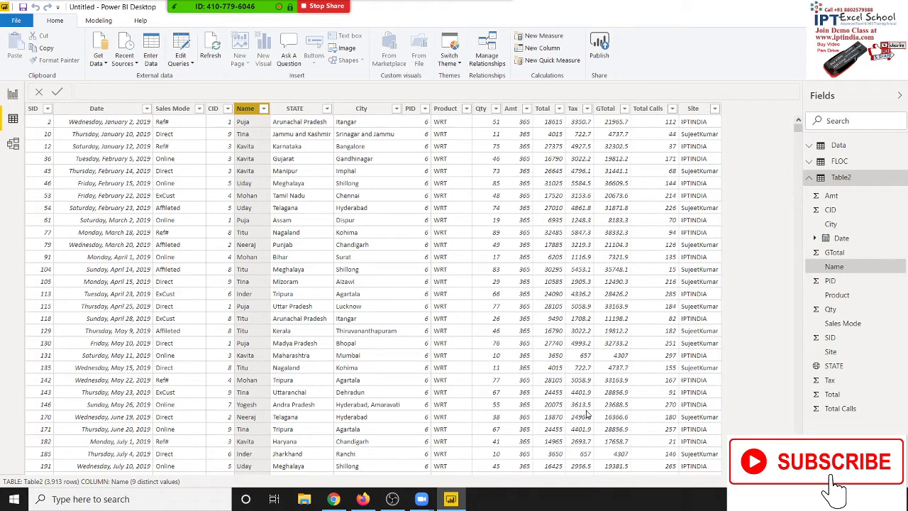
{"action": "left_click", "coordinate": [172, 108]}
{"action": "left_click", "coordinate": [99, 57]}
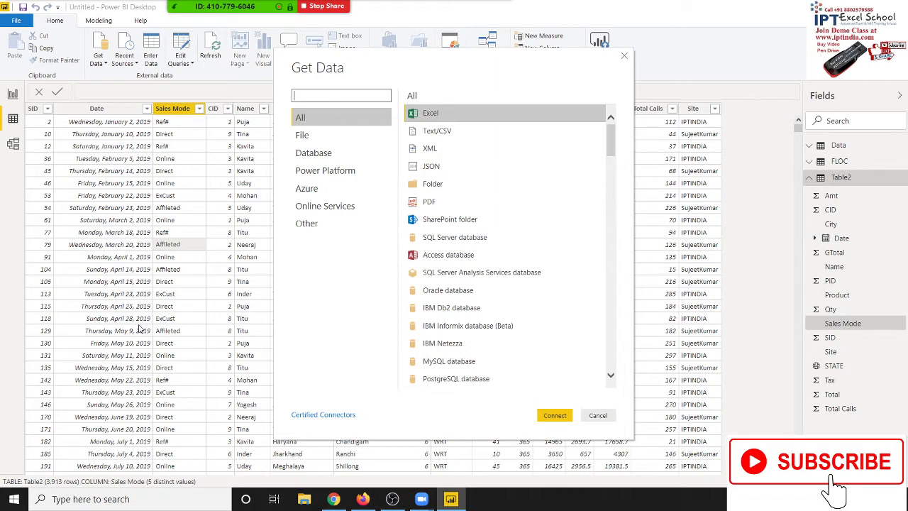
{"action": "left_click", "coordinate": [307, 140]}
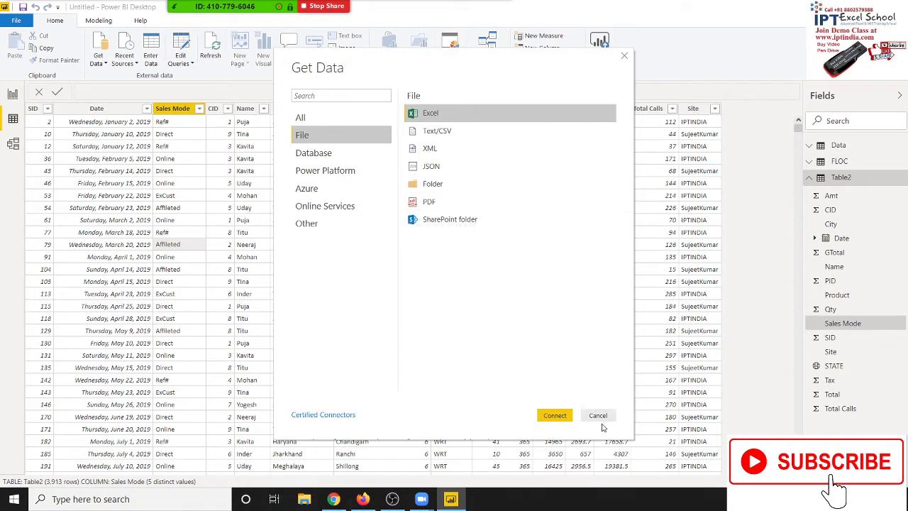
{"action": "key", "text": "super"}
{"action": "type", "text": "scr"}
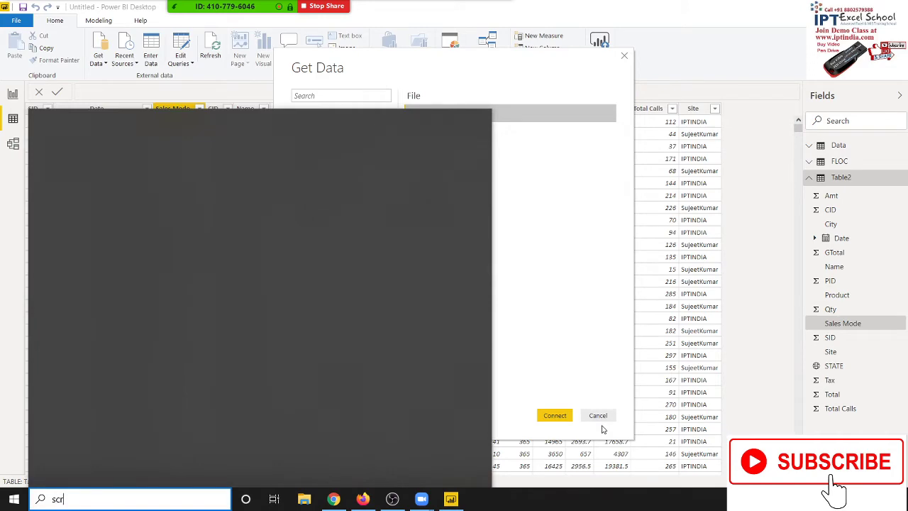
{"action": "type", "text": "e"}
{"action": "key", "text": "Escape"}
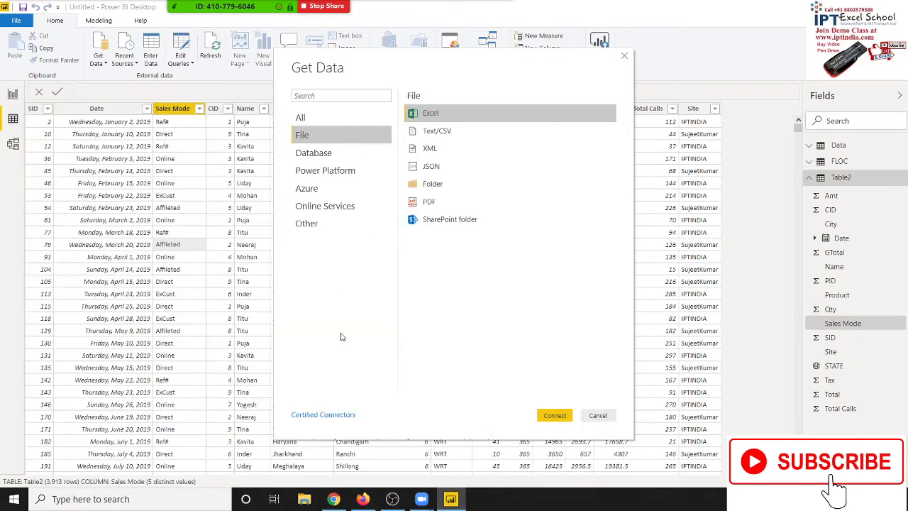
{"action": "key", "text": "super"}
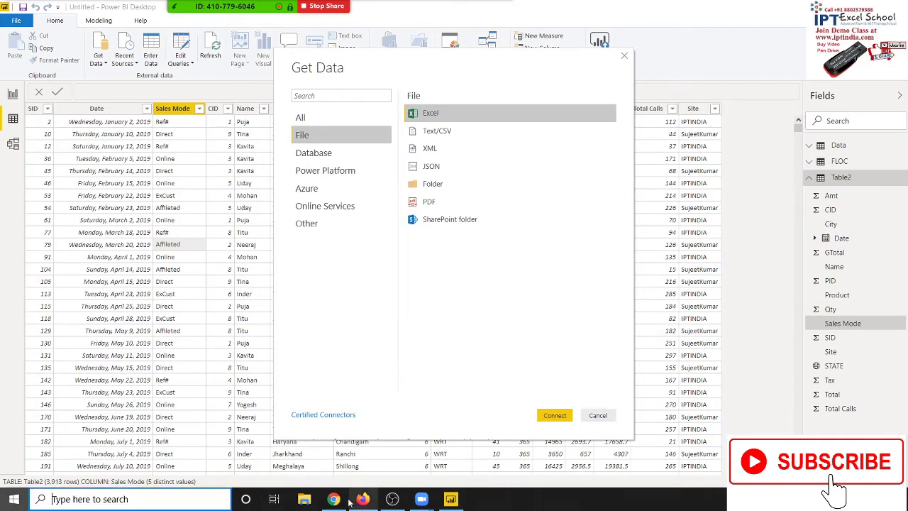
{"action": "type", "text": "exce"}
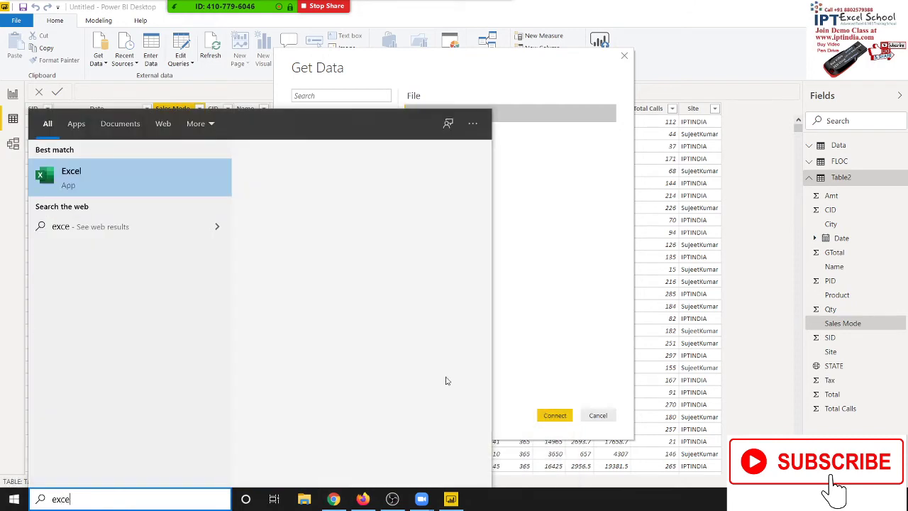
{"action": "key", "text": "Escape"}
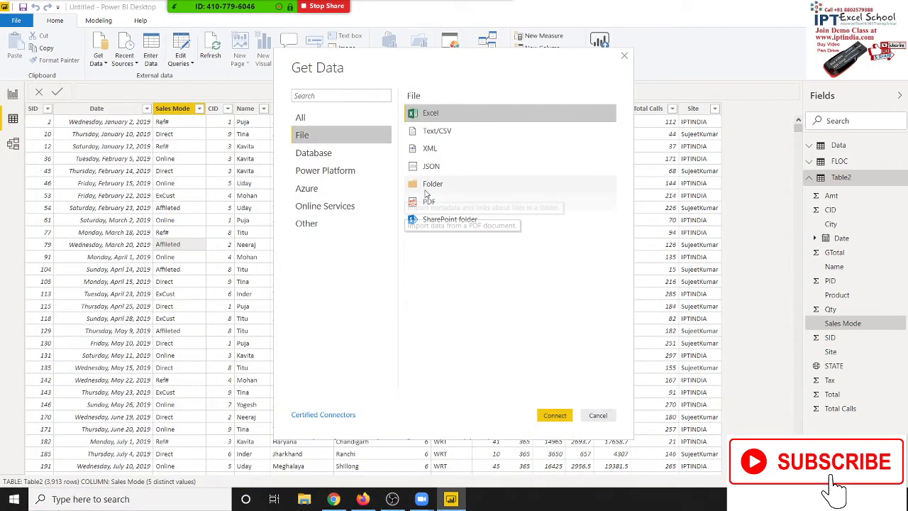
{"action": "key", "text": "Escape"}
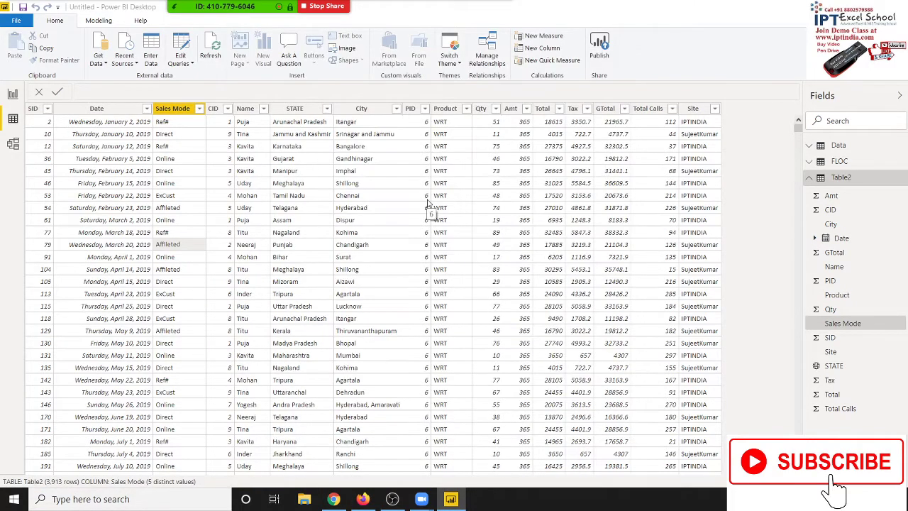
{"action": "key", "text": "ctrl+o"}
{"action": "left_click", "coordinate": [285, 161]}
{"action": "double_click", "coordinate": [285, 161]}
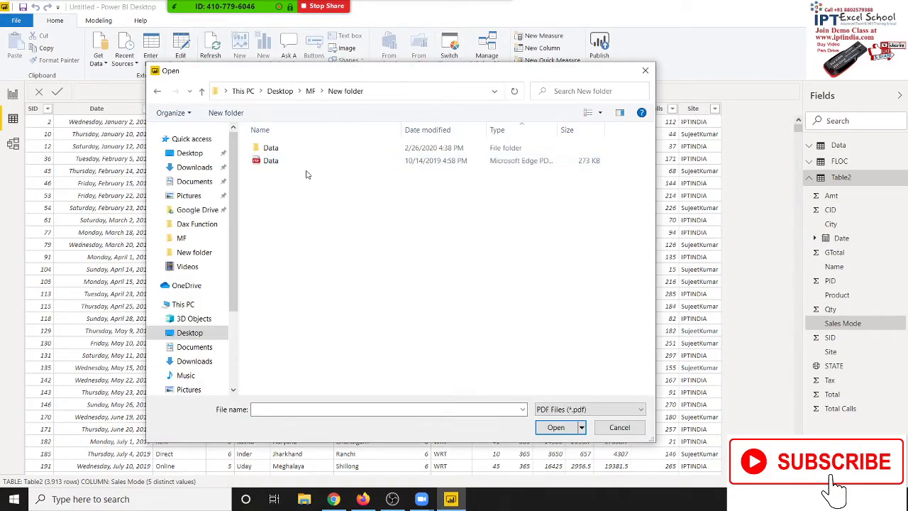
{"action": "left_click", "coordinate": [298, 161]}
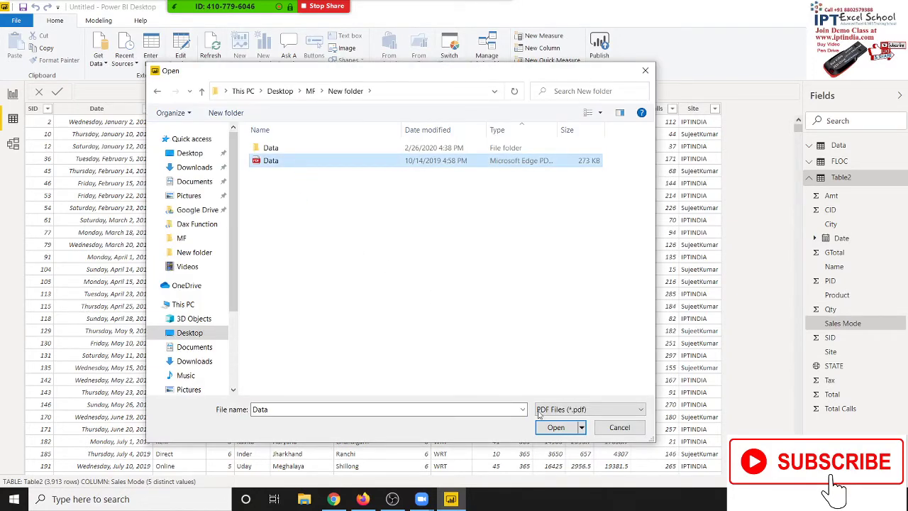
{"action": "left_click", "coordinate": [564, 432]}
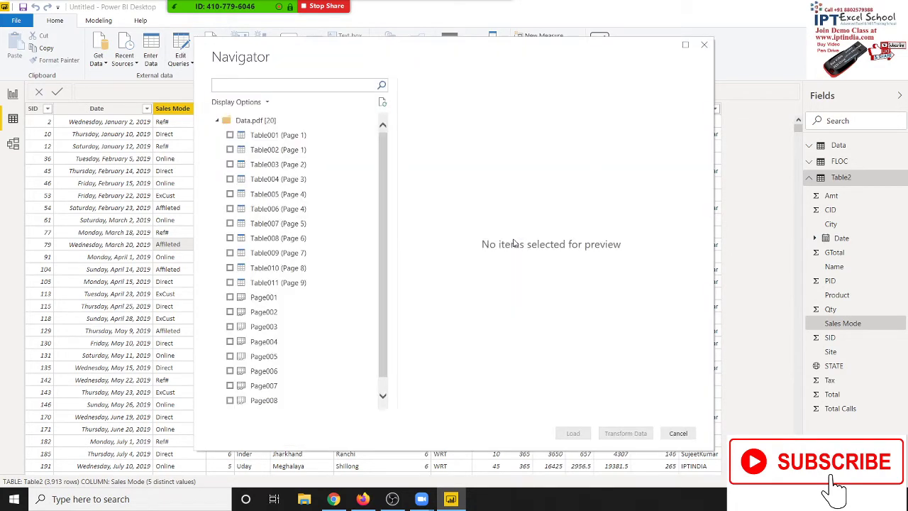
{"action": "left_click", "coordinate": [267, 139]}
{"action": "left_click", "coordinate": [269, 149]}
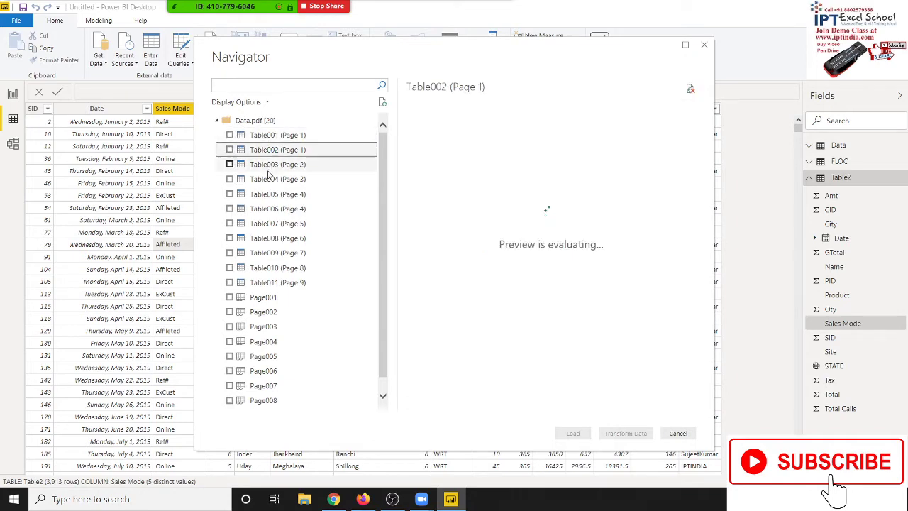
{"action": "left_click", "coordinate": [268, 168]}
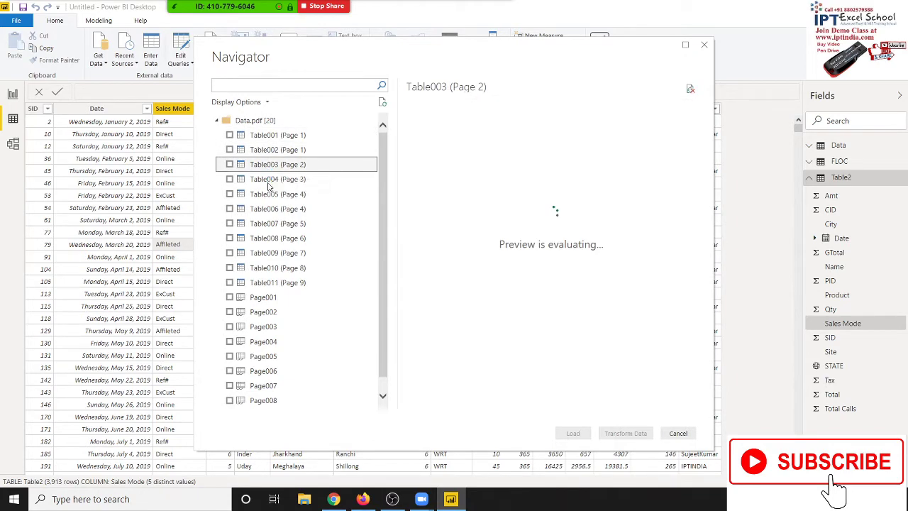
{"action": "left_click", "coordinate": [271, 179]}
{"action": "left_click", "coordinate": [270, 196]}
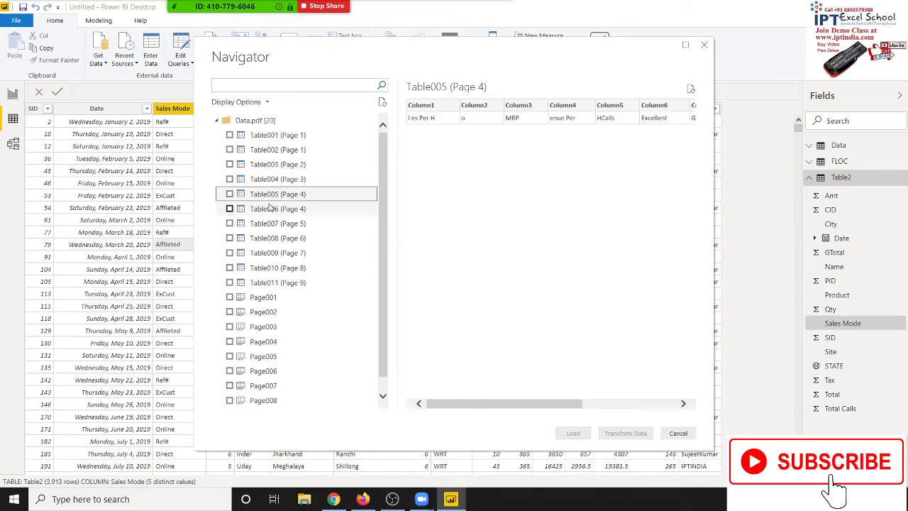
{"action": "left_click", "coordinate": [271, 208]}
{"action": "left_click", "coordinate": [274, 224]}
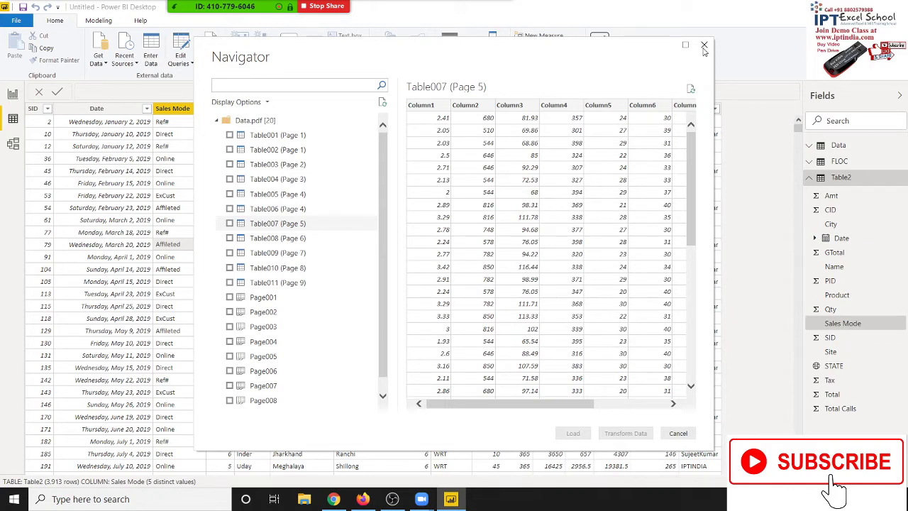
{"action": "left_click", "coordinate": [273, 298]}
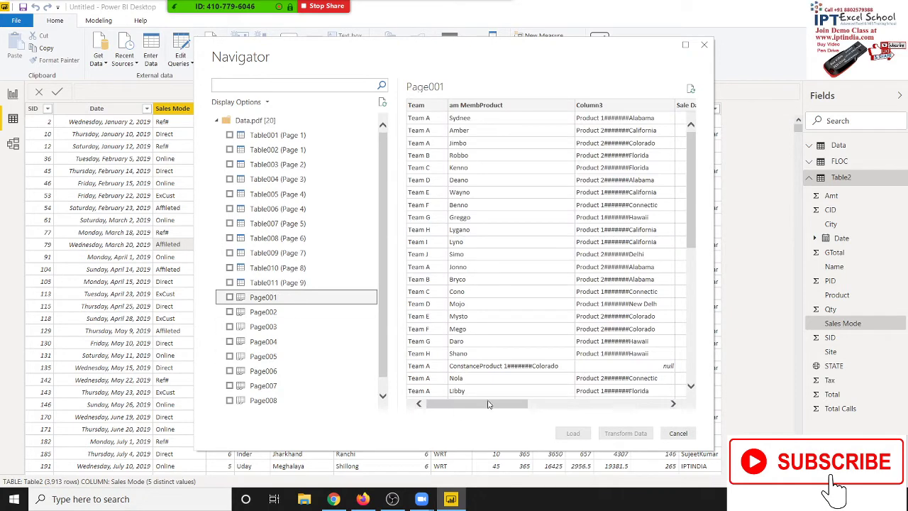
{"action": "left_click_drag", "start_coordinate": [490, 403], "coordinate": [716, 403]}
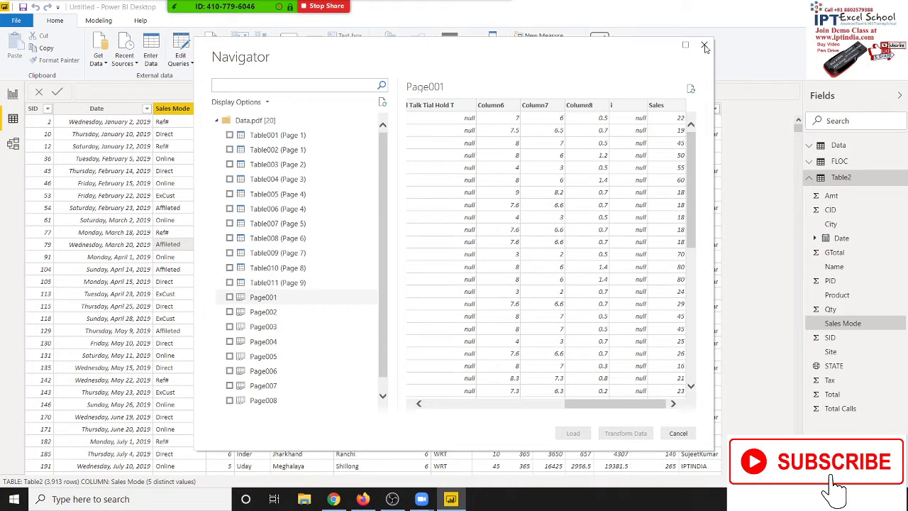
{"action": "left_click", "coordinate": [704, 45]}
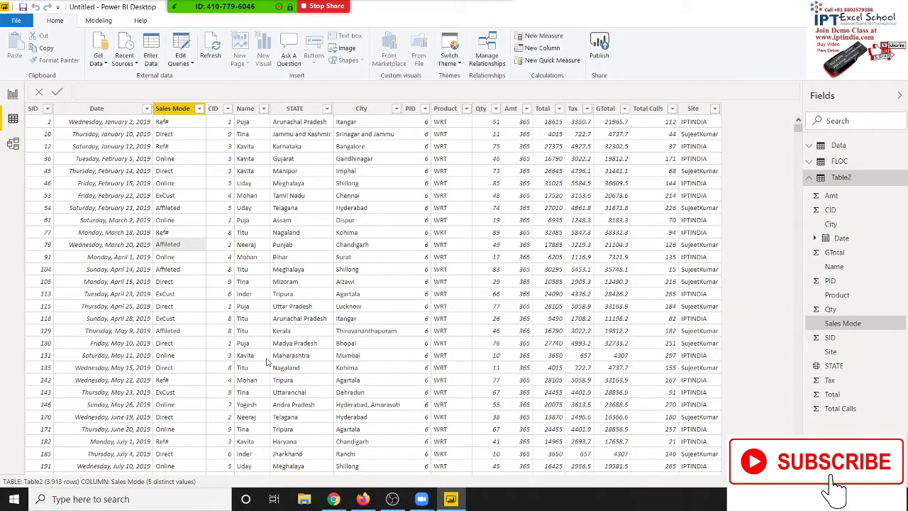
Choose Folder from the File data sources in Get Data and connect.
{"action": "left_click", "coordinate": [211, 319]}
{"action": "left_click", "coordinate": [72, 163]}
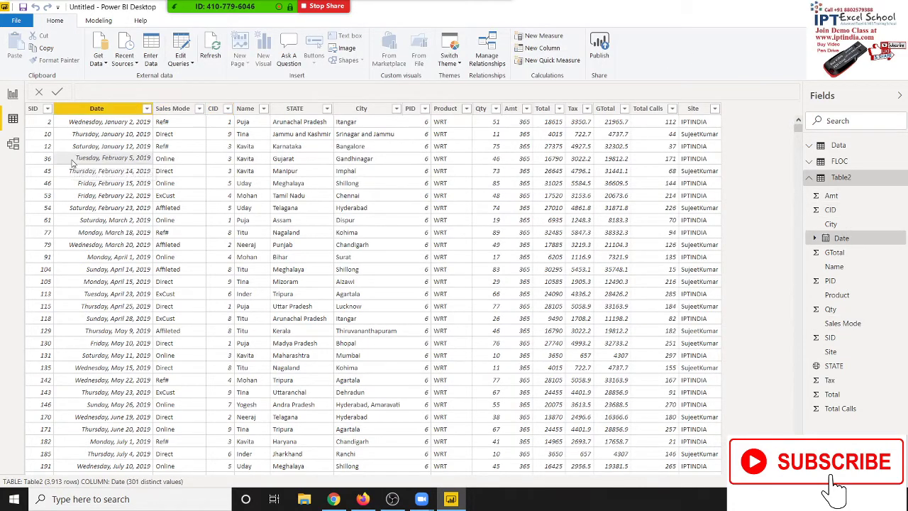
{"action": "left_click", "coordinate": [103, 62]}
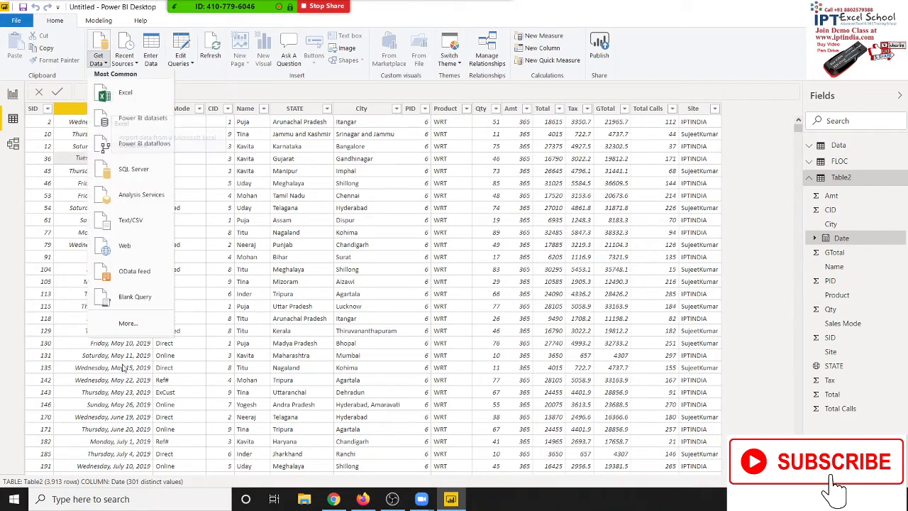
{"action": "left_click", "coordinate": [127, 324]}
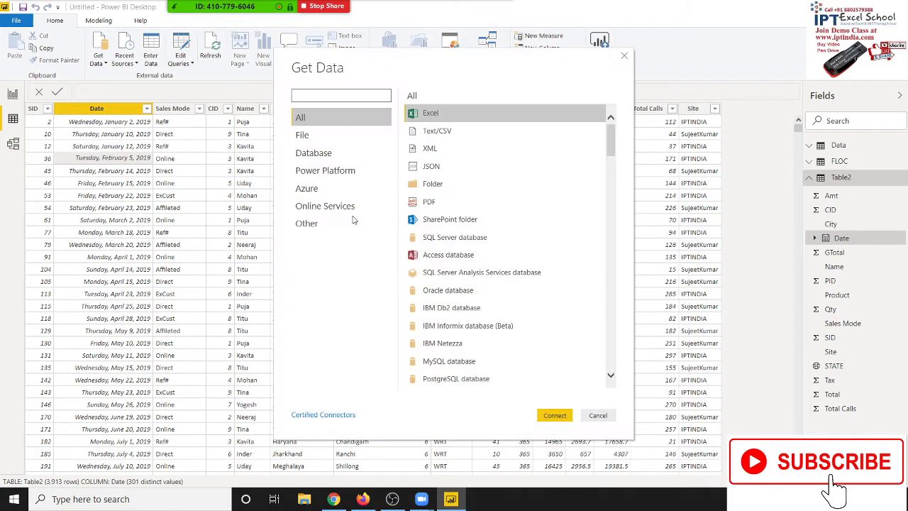
{"action": "left_click", "coordinate": [317, 136]}
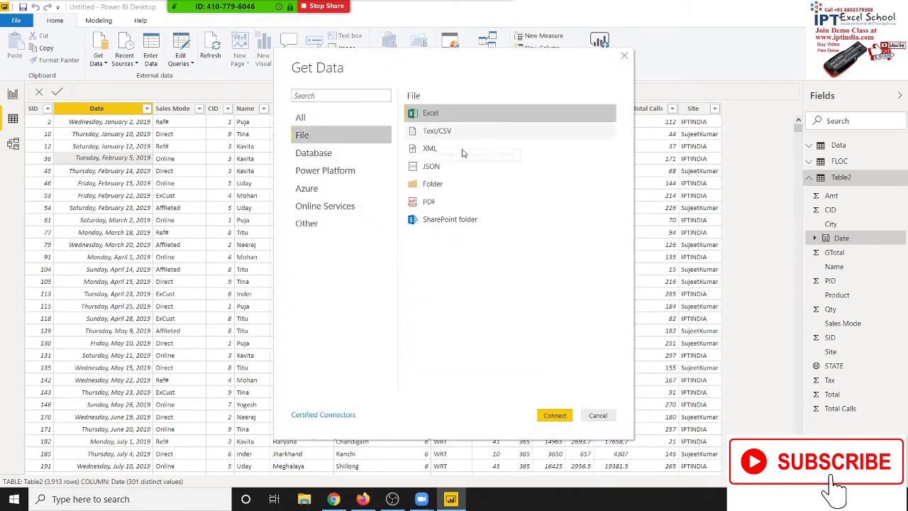
{"action": "left_click", "coordinate": [448, 186]}
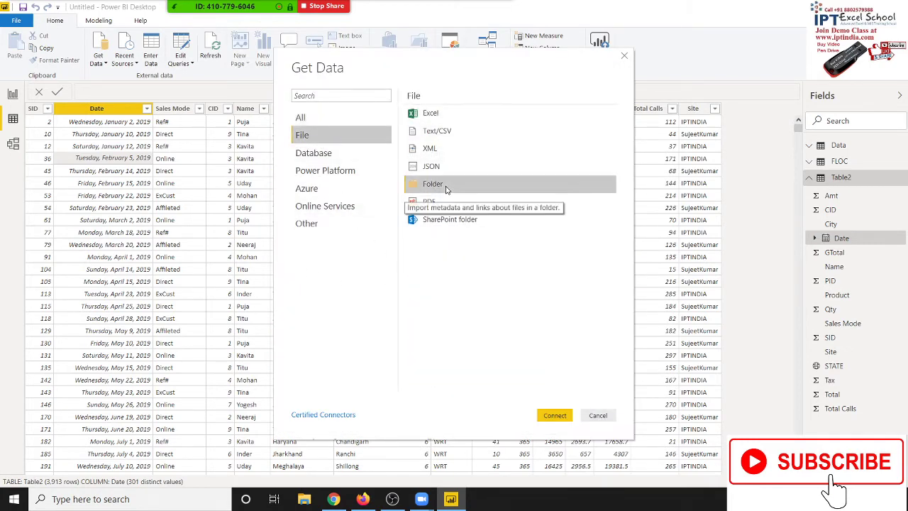
{"action": "double_click", "coordinate": [446, 186]}
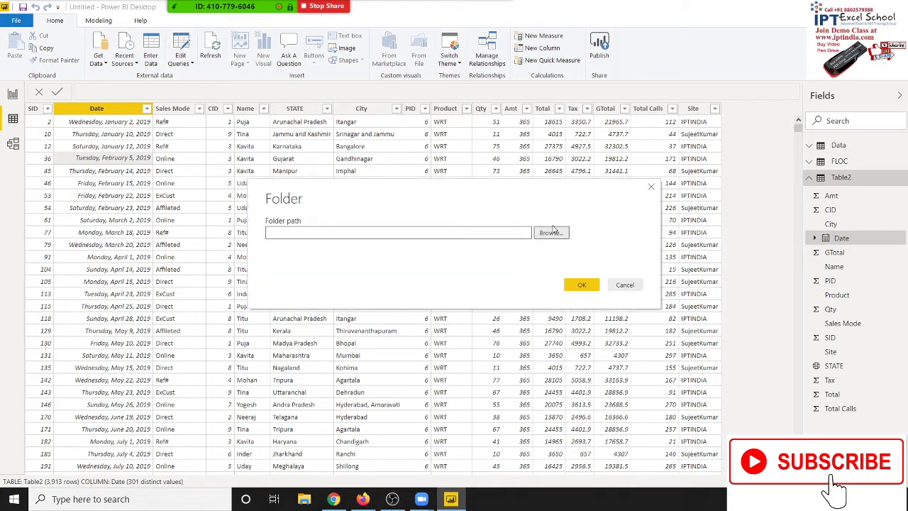
Set the folder path to Desktop\MF\Data\DT and confirm to preview its nine .xlsx files.
{"action": "left_click", "coordinate": [553, 232]}
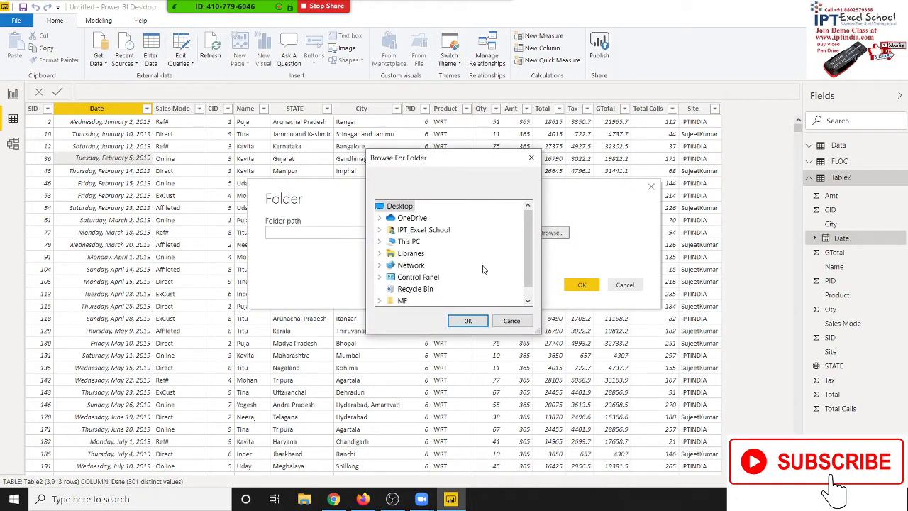
{"action": "left_click_drag", "start_coordinate": [525, 253], "coordinate": [525, 277]}
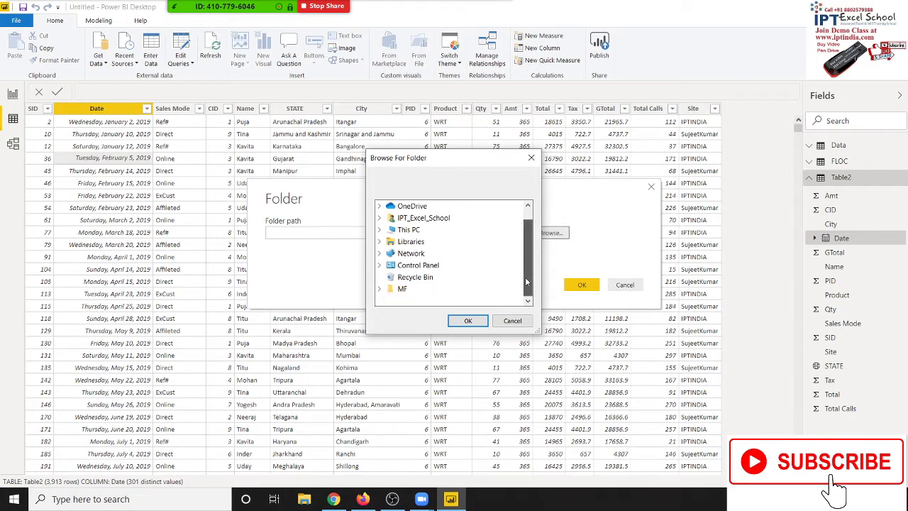
{"action": "double_click", "coordinate": [401, 290]}
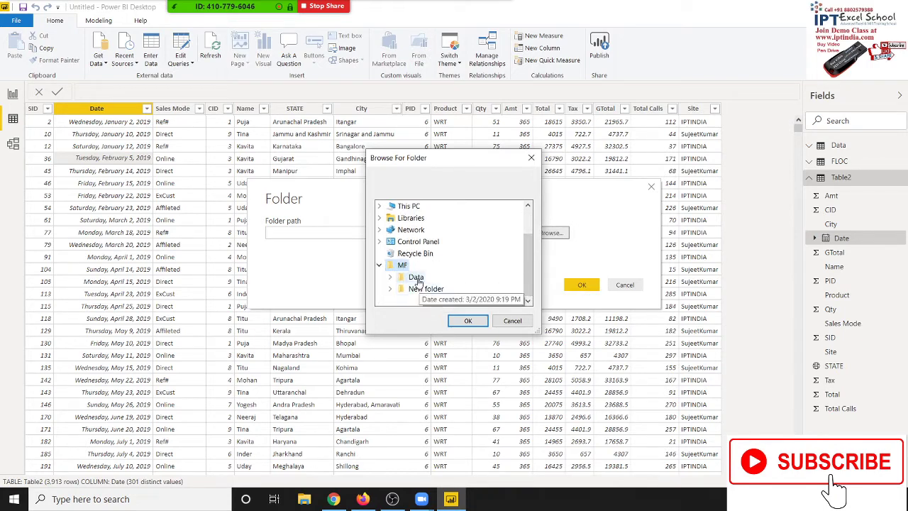
{"action": "double_click", "coordinate": [417, 277]}
{"action": "left_click", "coordinate": [424, 300]}
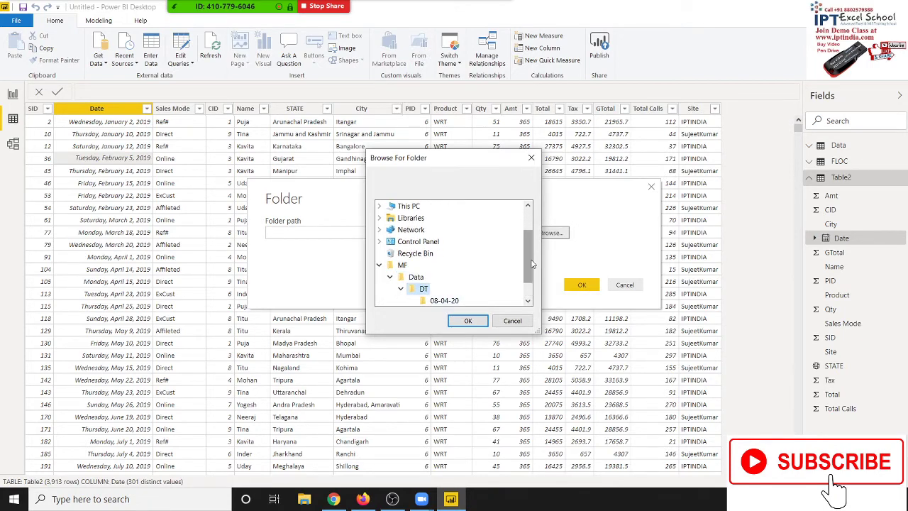
{"action": "left_click_drag", "start_coordinate": [528, 259], "coordinate": [529, 272]}
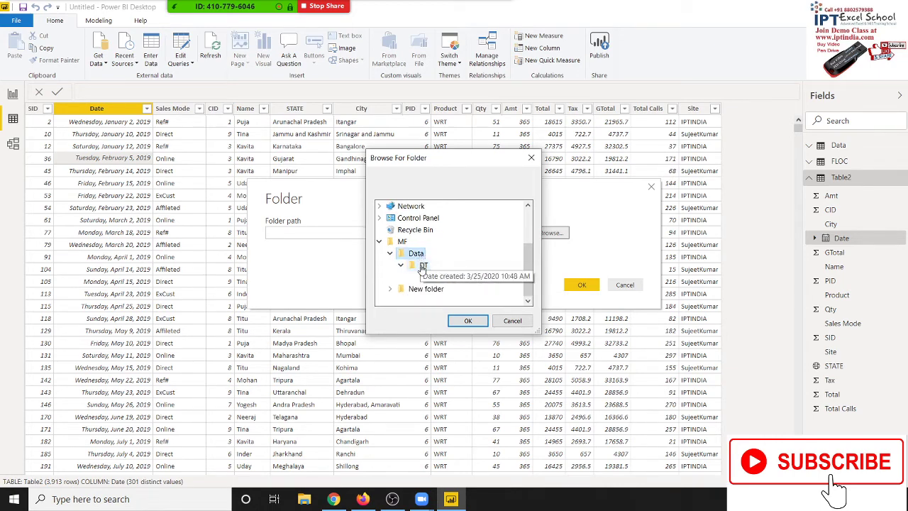
{"action": "left_click", "coordinate": [424, 275]}
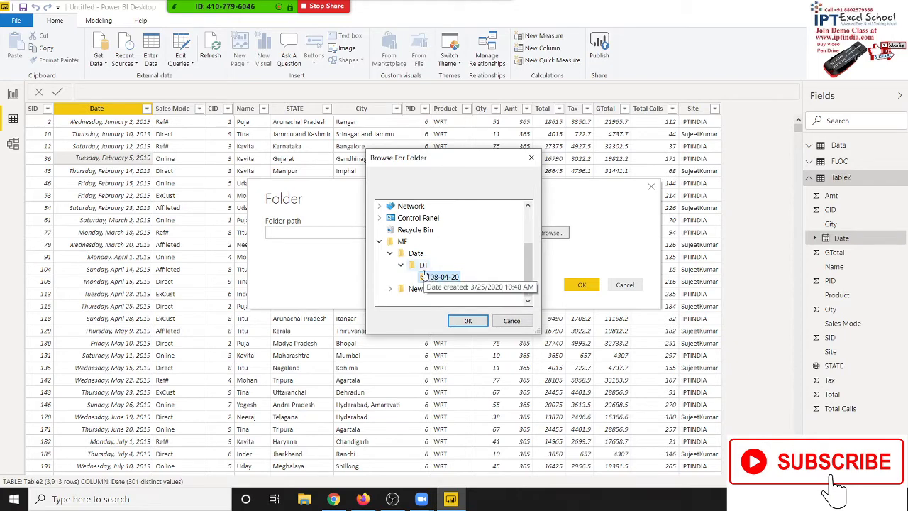
{"action": "left_click", "coordinate": [423, 265]}
{"action": "left_click", "coordinate": [468, 321]}
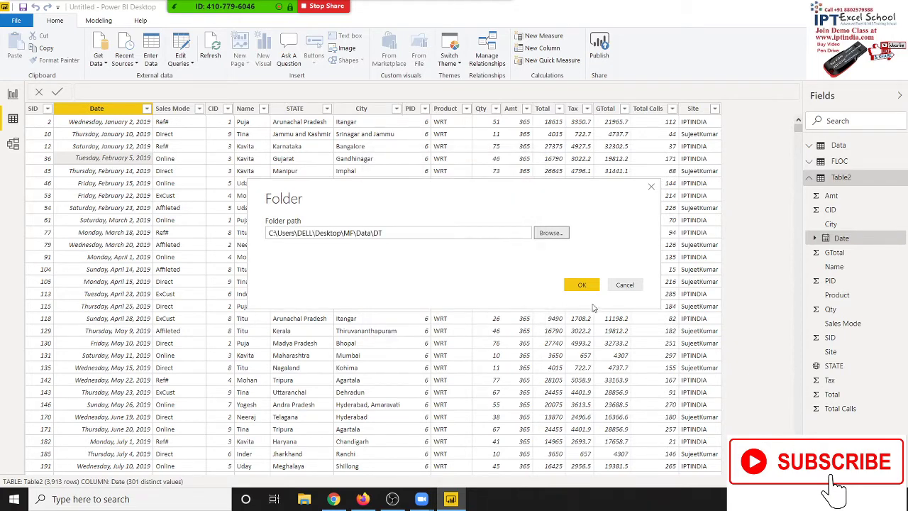
{"action": "left_click", "coordinate": [580, 285]}
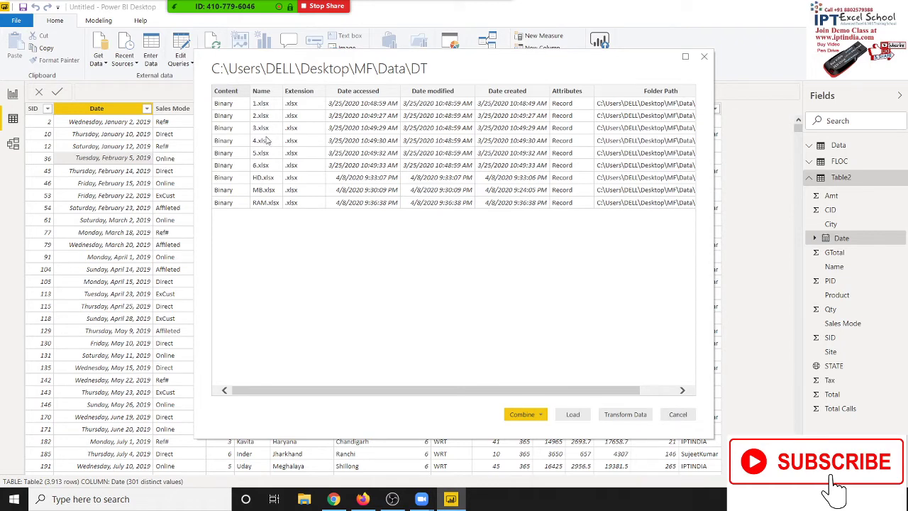
Load the DT file list and expand the DT table to view its nine rows.
{"action": "left_click", "coordinate": [571, 415]}
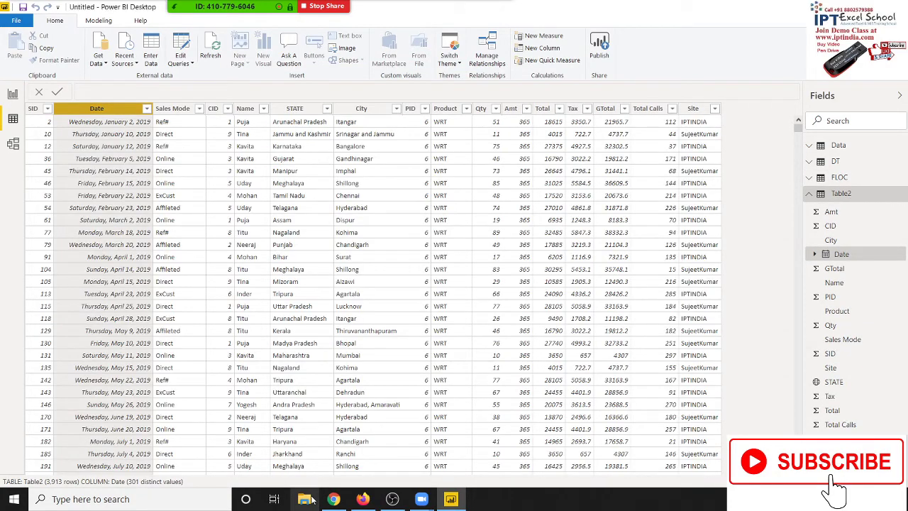
{"action": "key", "text": "super+e"}
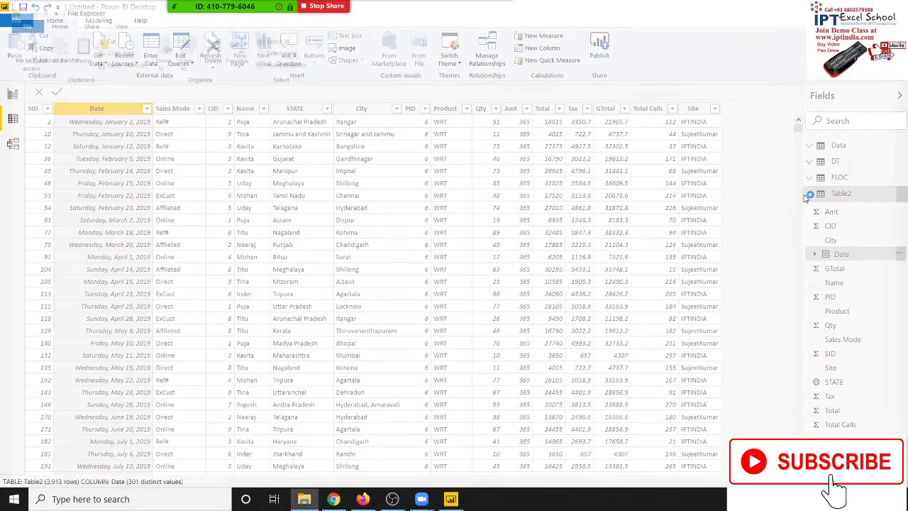
{"action": "left_click", "coordinate": [459, 500]}
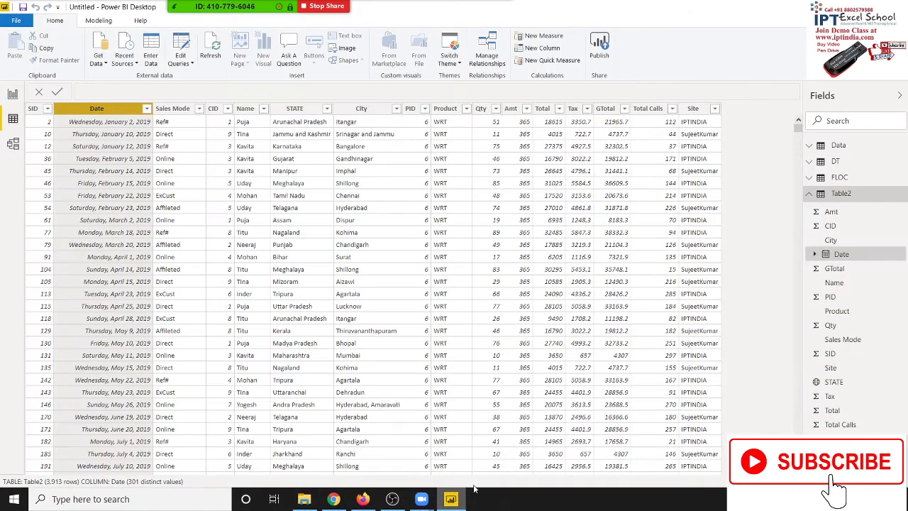
{"action": "left_click", "coordinate": [808, 195]}
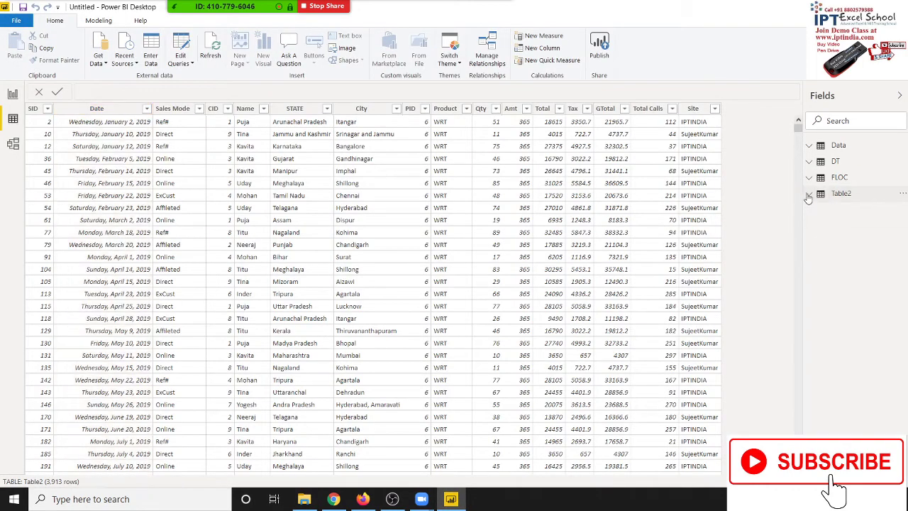
{"action": "left_click", "coordinate": [810, 195]}
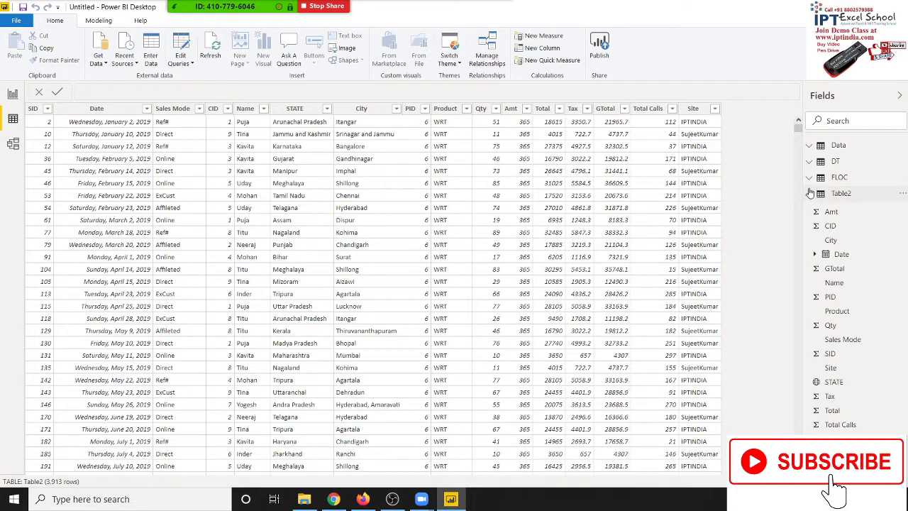
{"action": "left_click", "coordinate": [810, 177]}
{"action": "left_click", "coordinate": [810, 161]}
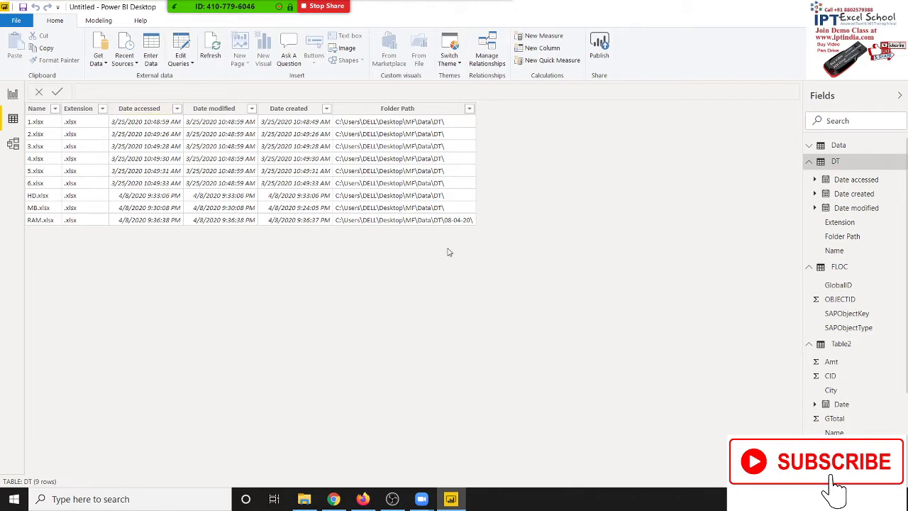
Open the Desktop\MF\Data\DT folder in File Explorer.
{"action": "left_click", "coordinate": [309, 501]}
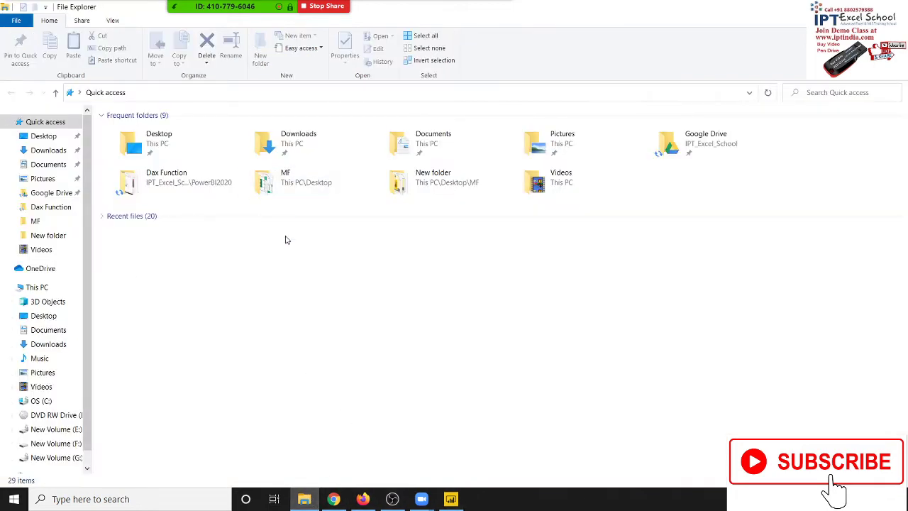
{"action": "left_click", "coordinate": [177, 146]}
{"action": "double_click", "coordinate": [176, 145]}
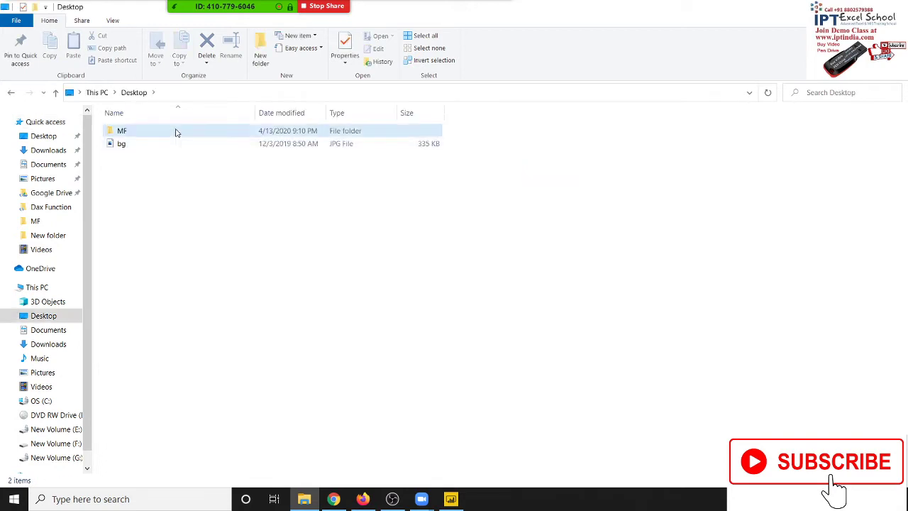
{"action": "double_click", "coordinate": [178, 133]}
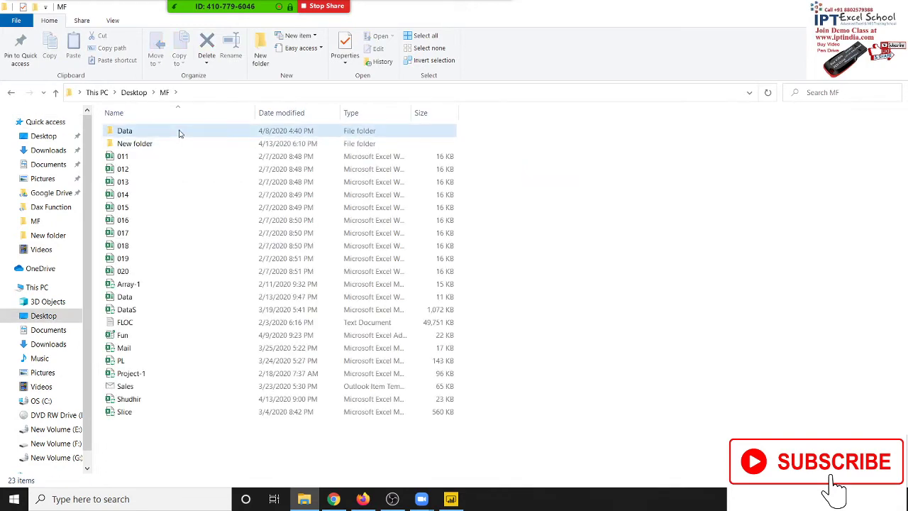
{"action": "double_click", "coordinate": [179, 131]}
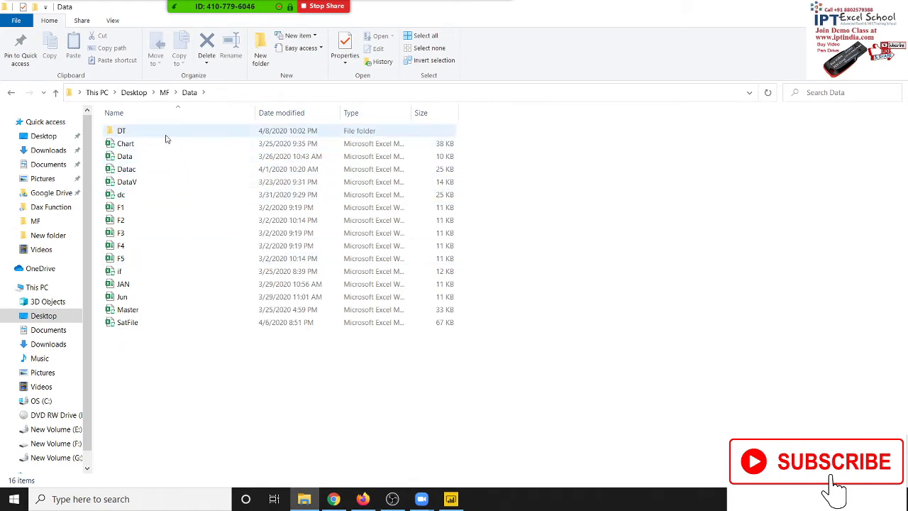
{"action": "left_click", "coordinate": [165, 137]}
{"action": "double_click", "coordinate": [165, 135]}
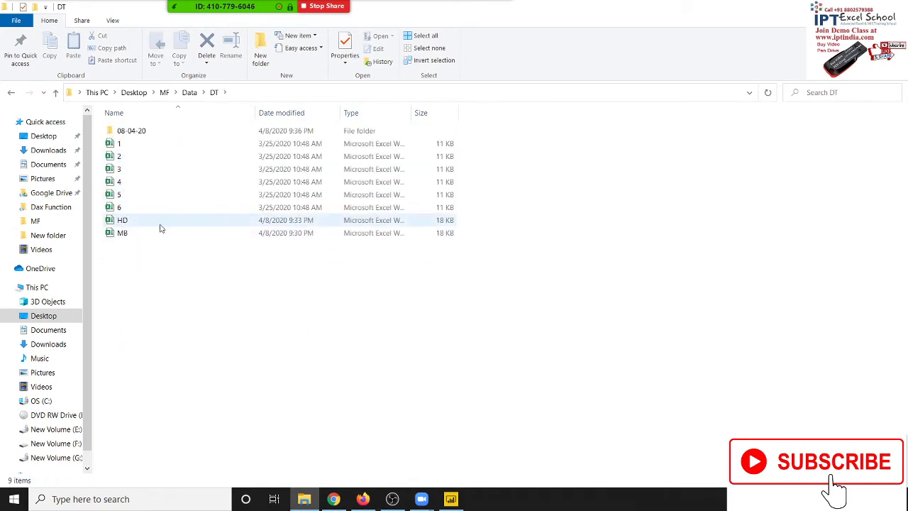
Delete the HD and MB workbooks and the 08-04-20 subfolder, leaving workbooks 1–6.
{"action": "left_click", "coordinate": [159, 226]}
{"action": "left_click", "coordinate": [158, 235], "text": "shift"}
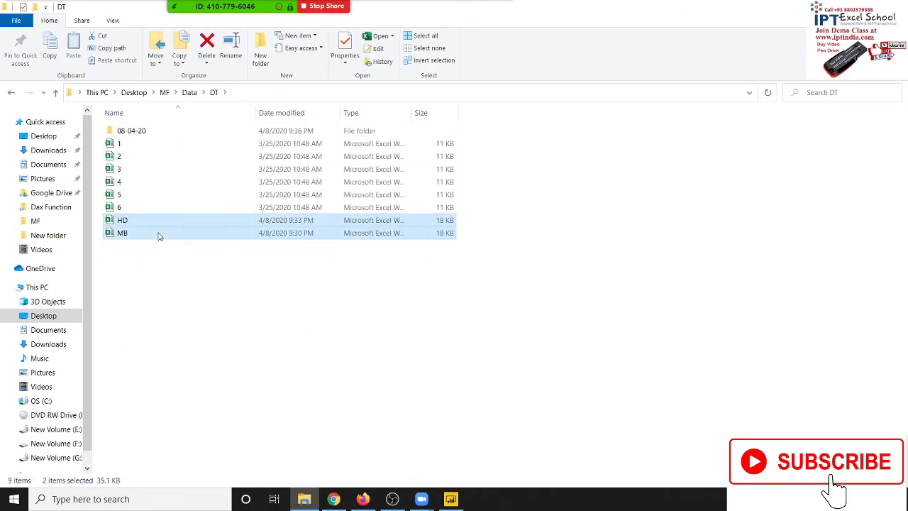
{"action": "key", "text": "Delete"}
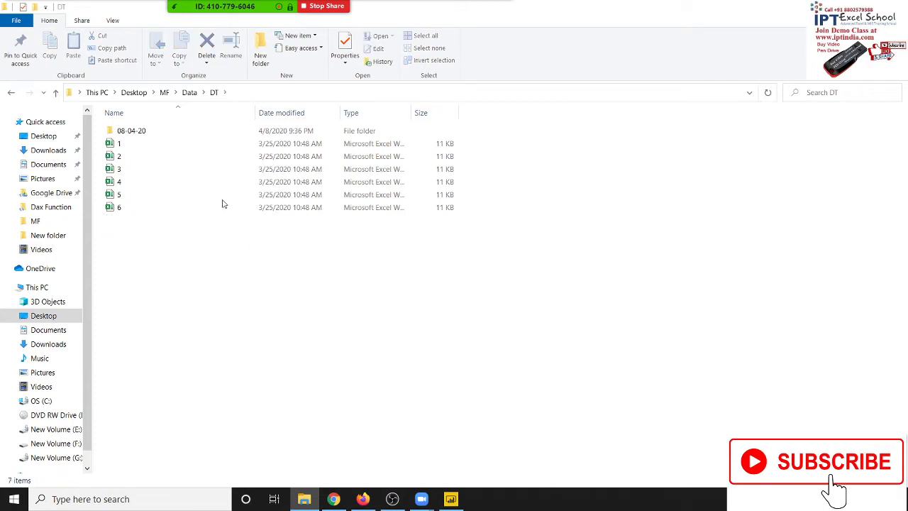
{"action": "left_click", "coordinate": [170, 132]}
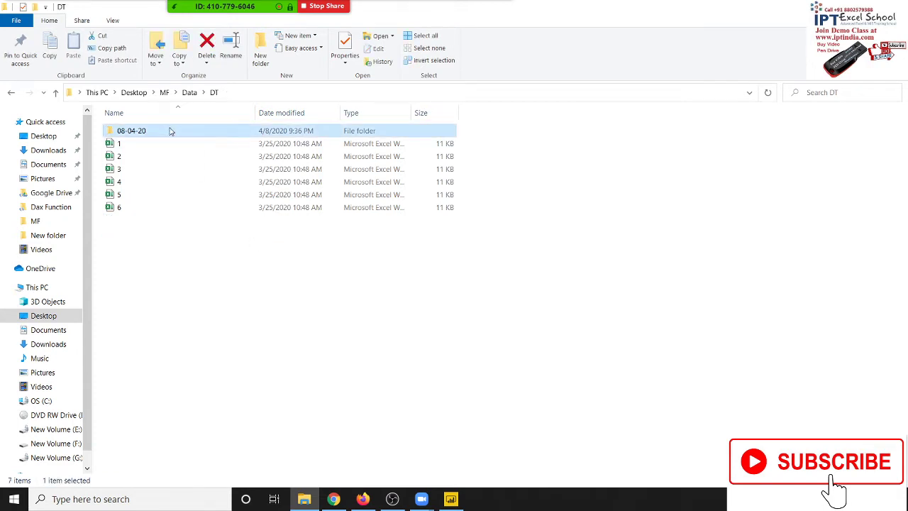
{"action": "key", "text": "Delete"}
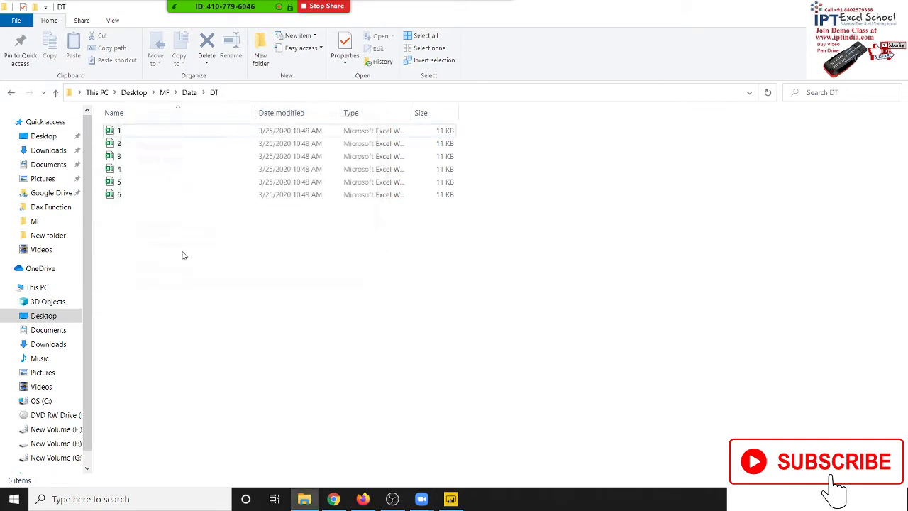
{"action": "left_click", "coordinate": [147, 135]}
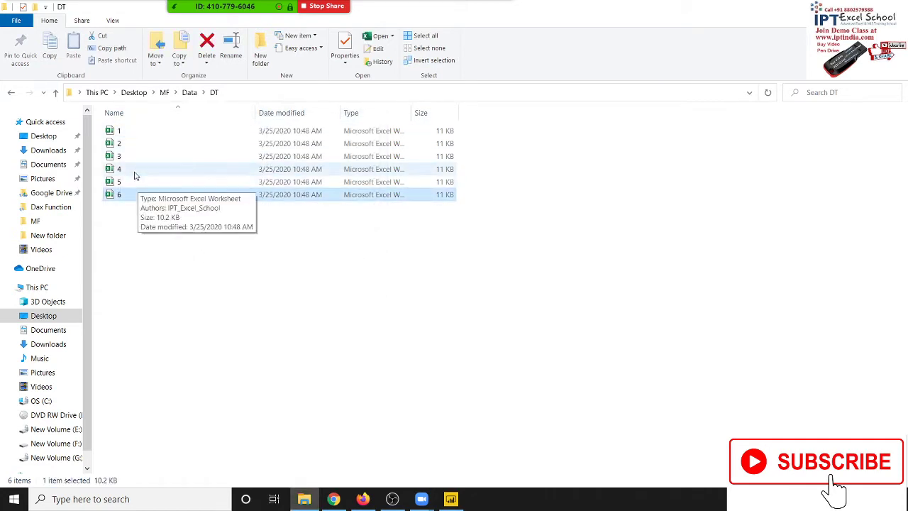
{"action": "left_click", "coordinate": [137, 145]}
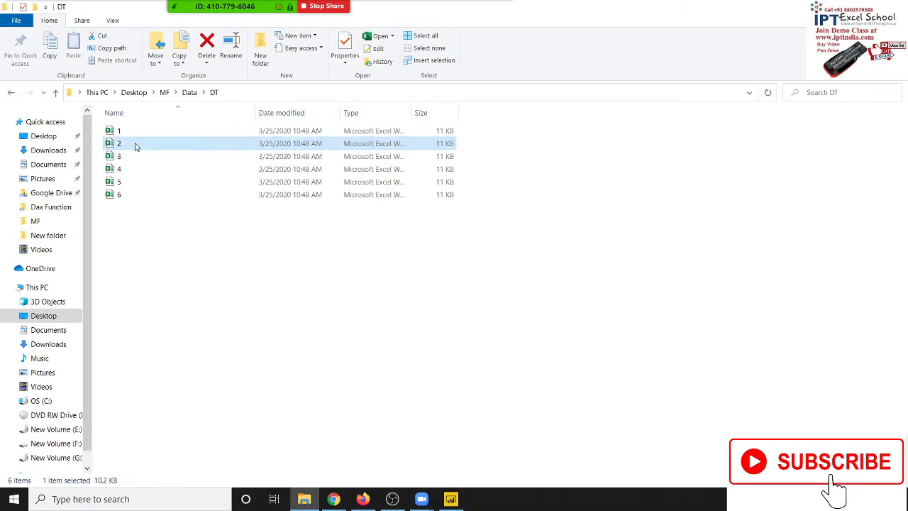
{"action": "left_click", "coordinate": [145, 134]}
Open workbook 1 in Excel and select its Name-by-month data block A1:M26.
{"action": "double_click", "coordinate": [145, 138]}
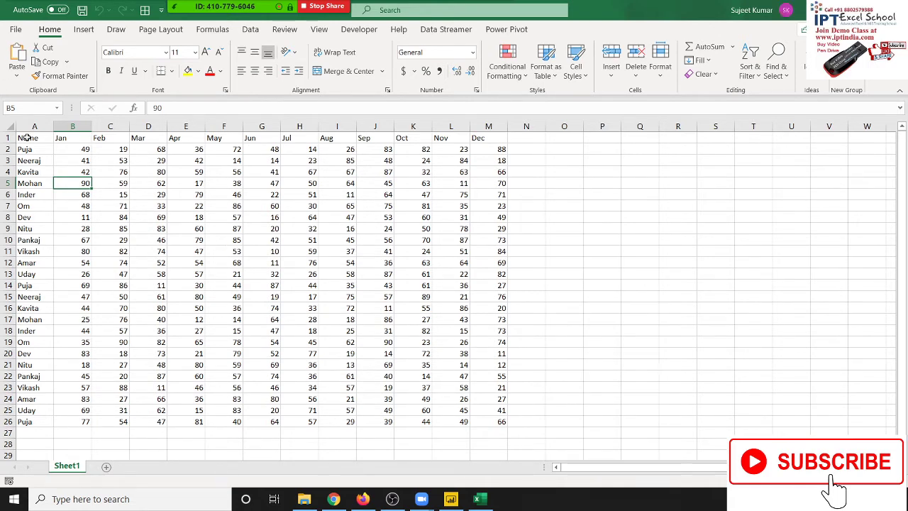
{"action": "mouse_move", "coordinate": [29, 138]}
{"action": "left_mouse_down"}
{"action": "mouse_move", "coordinate": [478, 421]}
{"action": "mouse_move", "coordinate": [478, 410]}
{"action": "left_mouse_up"}
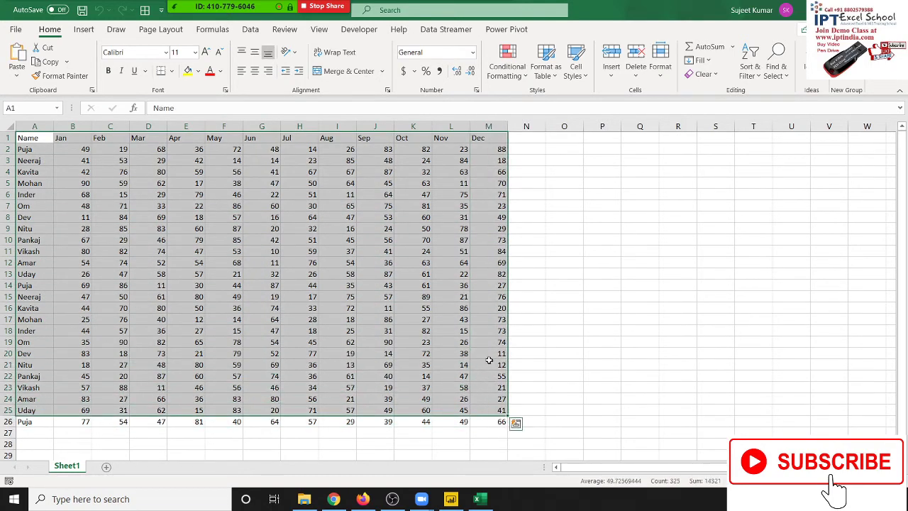
{"action": "key", "text": "shift+Down"}
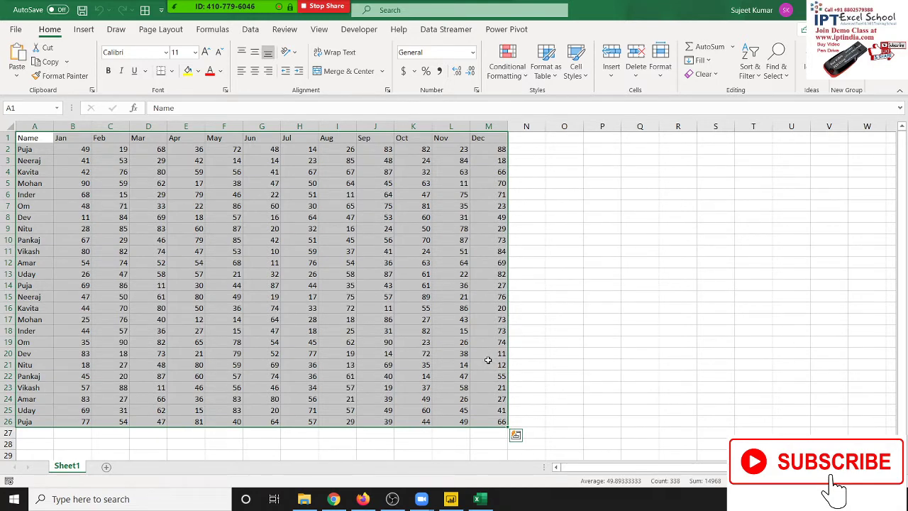
{"action": "key", "text": "ctrl+Home"}
{"action": "key", "text": "ctrl+shift+Right"}
{"action": "key", "text": "ctrl+shift+Down"}
{"action": "key", "text": "ctrl+Home"}
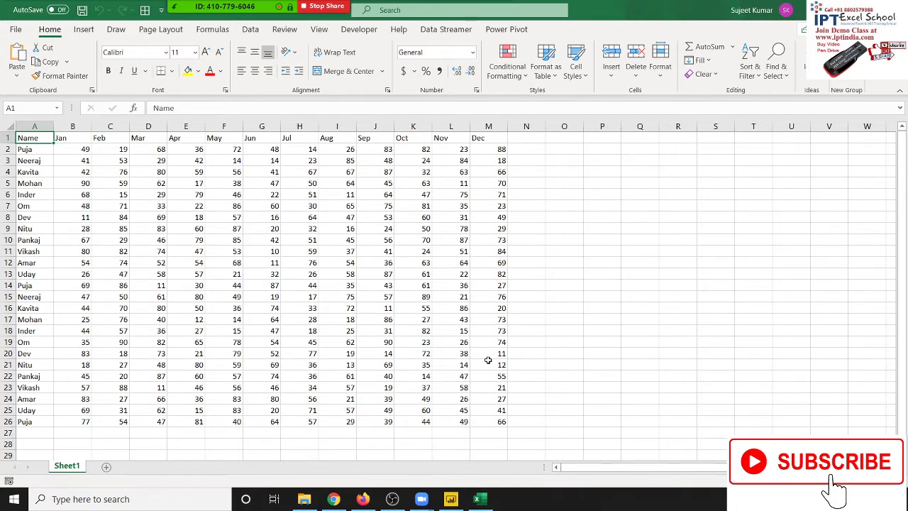
{"action": "key", "text": "ctrl+c"}
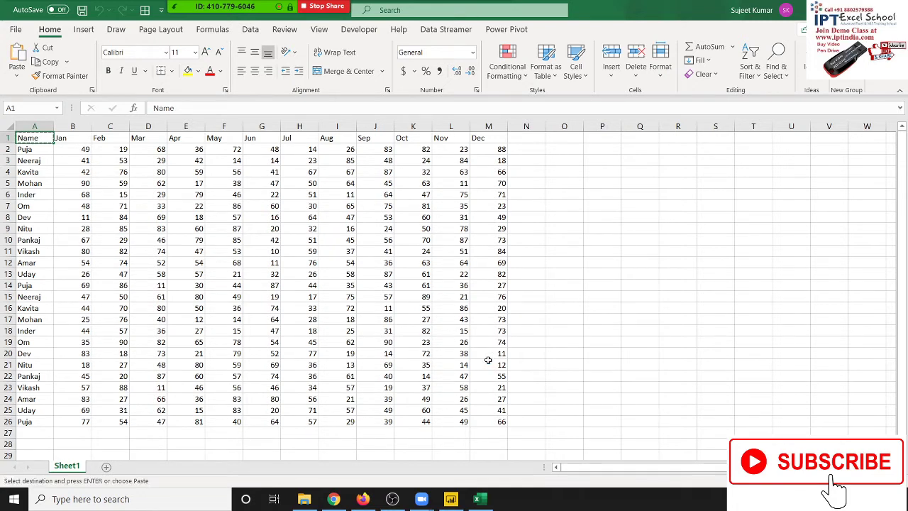
{"action": "key", "text": "Escape"}
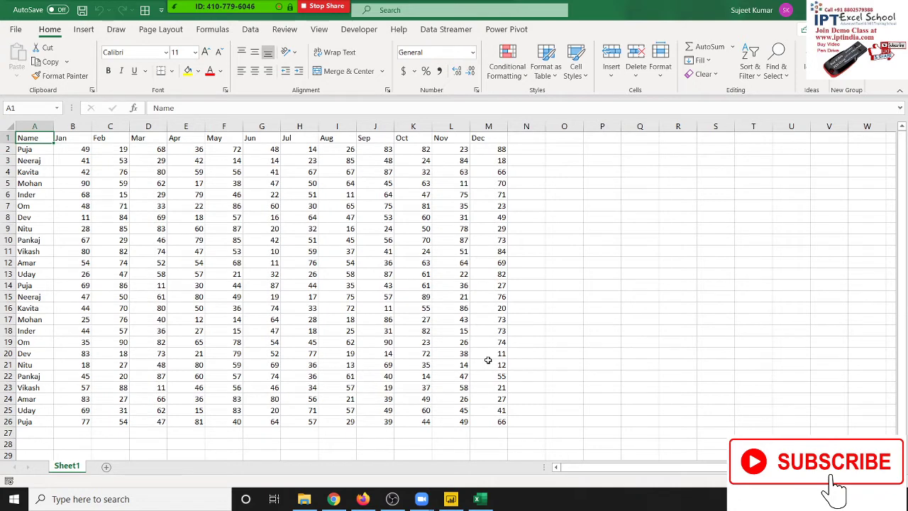
{"action": "key", "text": "ctrl+shift+Right"}
{"action": "key", "text": "ctrl+shift+Down"}
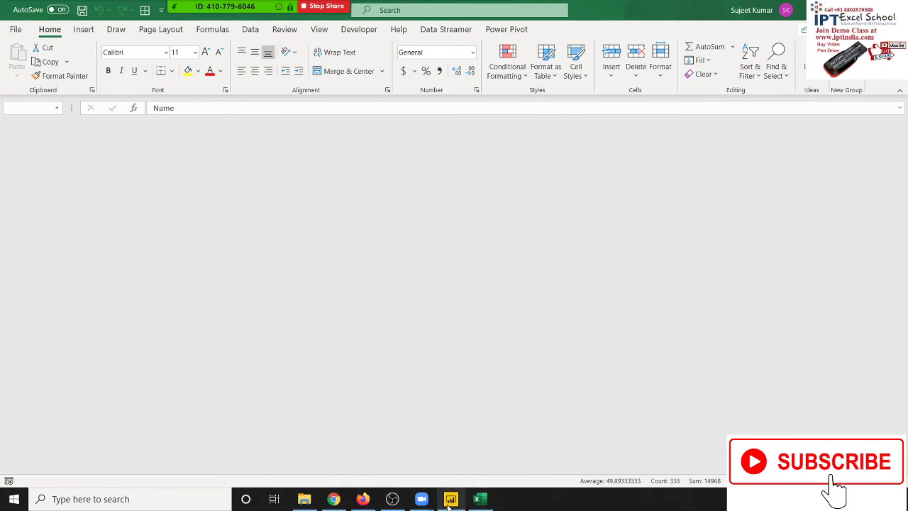
Back in Power BI, collapse DT's fields and choose Folder from the Get Data file sources.
{"action": "left_click", "coordinate": [449, 500]}
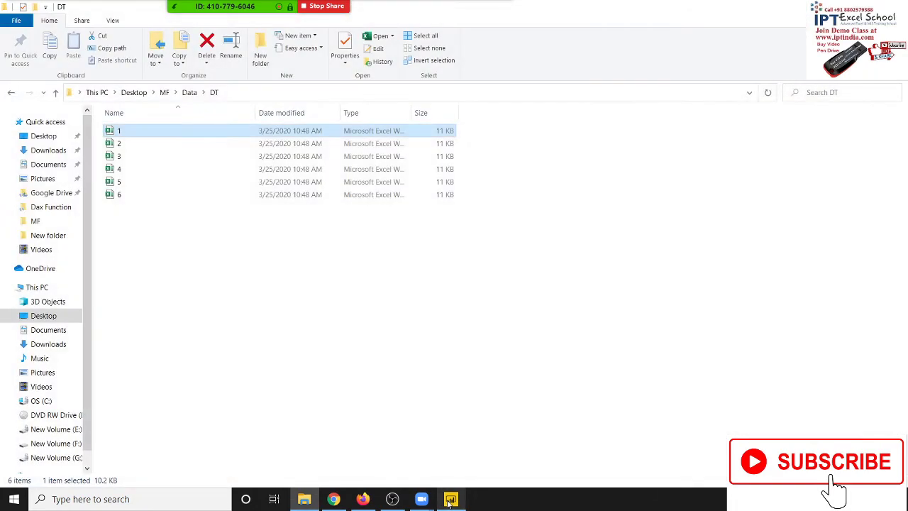
{"action": "left_click", "coordinate": [450, 500]}
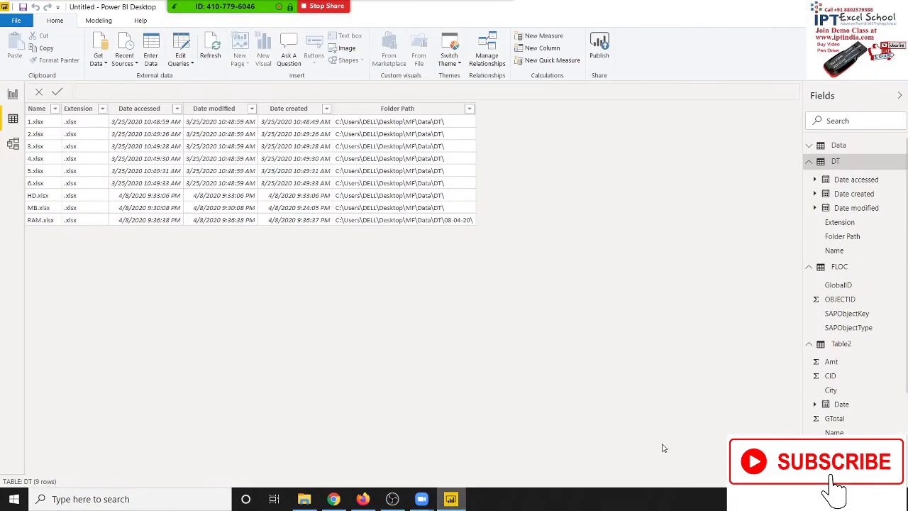
{"action": "left_click", "coordinate": [809, 162]}
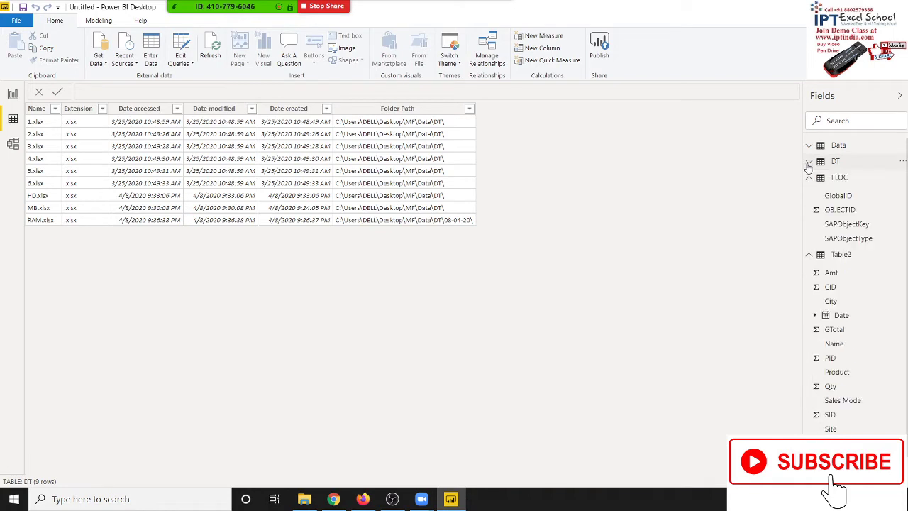
{"action": "left_click", "coordinate": [97, 63]}
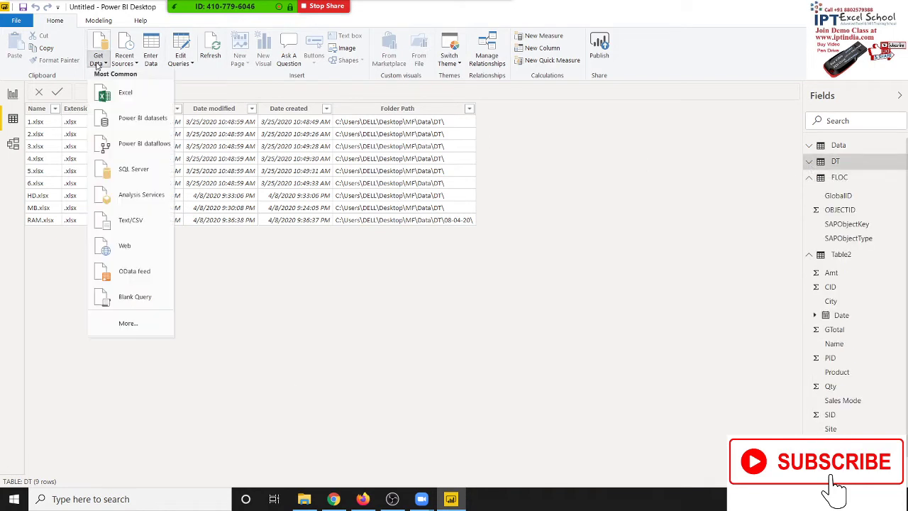
{"action": "left_click", "coordinate": [155, 328]}
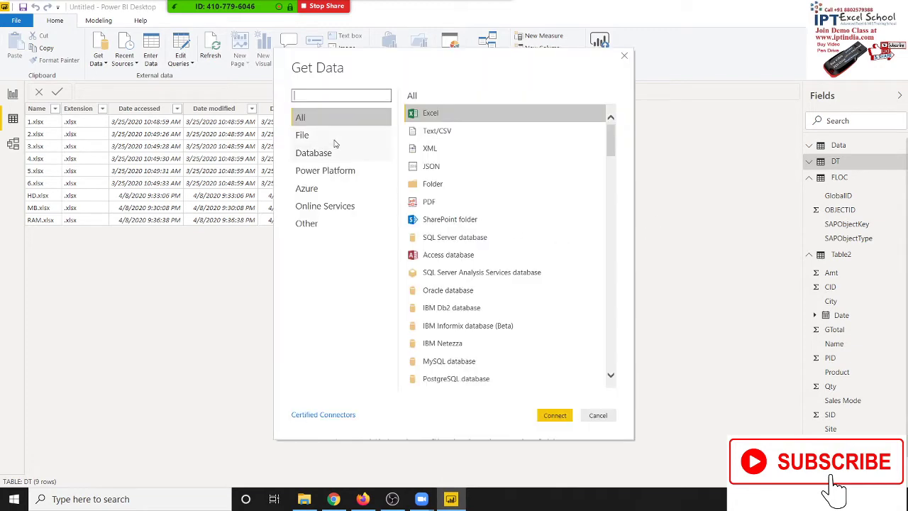
{"action": "left_click", "coordinate": [334, 142]}
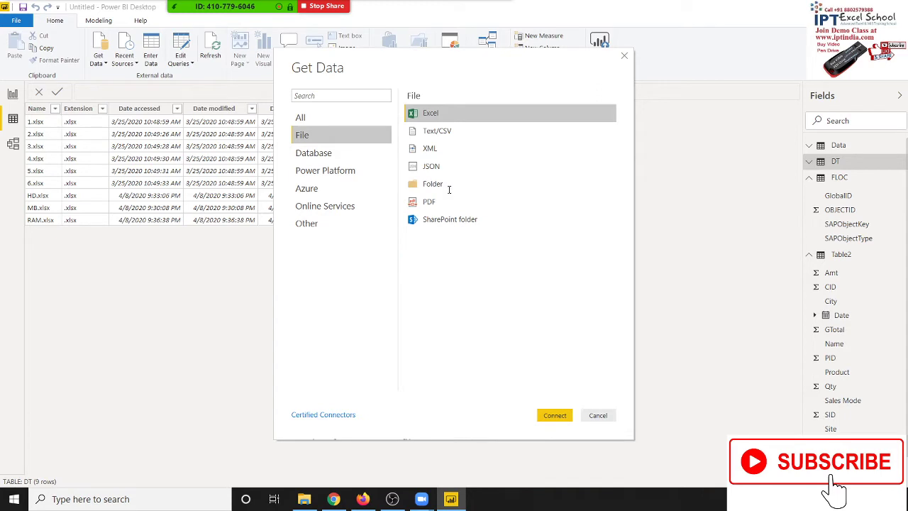
{"action": "left_click", "coordinate": [433, 183]}
{"action": "left_click", "coordinate": [556, 415]}
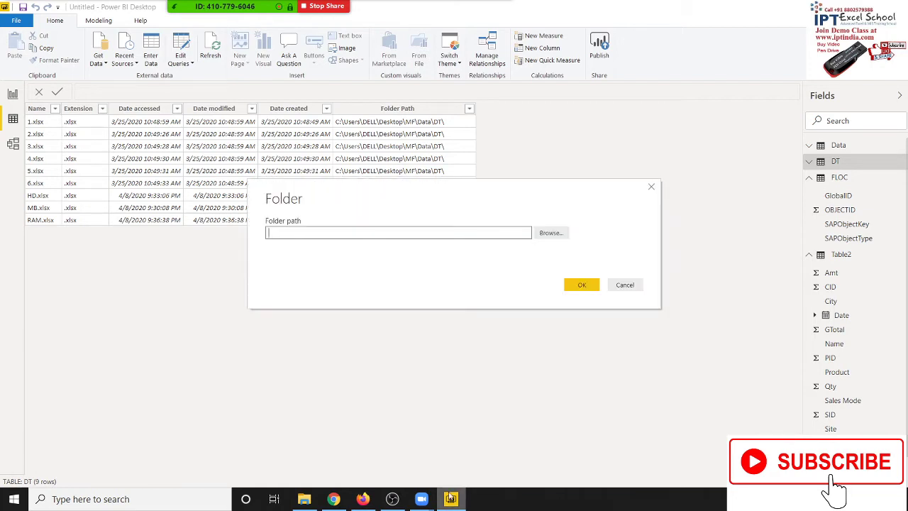
Point the Folder source at Desktop\MF\Data\DT and choose Combine & Load for its six workbooks.
{"action": "left_click", "coordinate": [552, 234]}
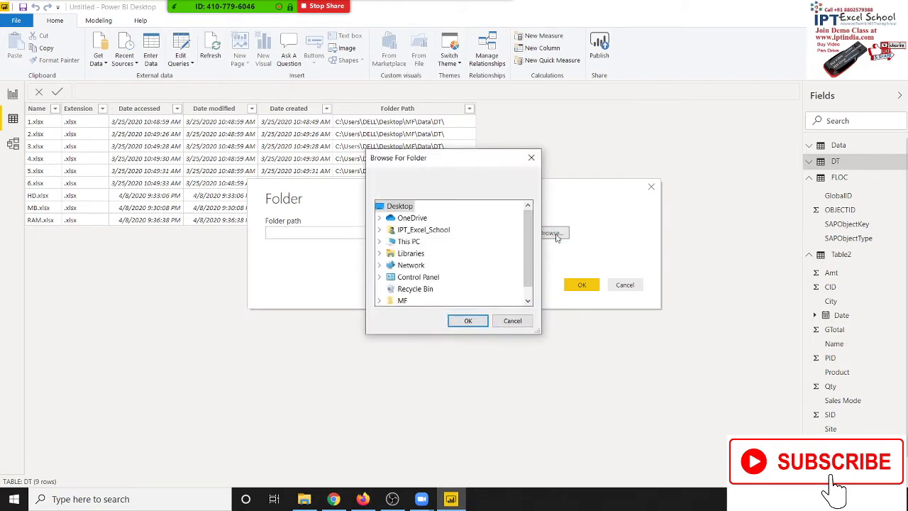
{"action": "left_click", "coordinate": [380, 300]}
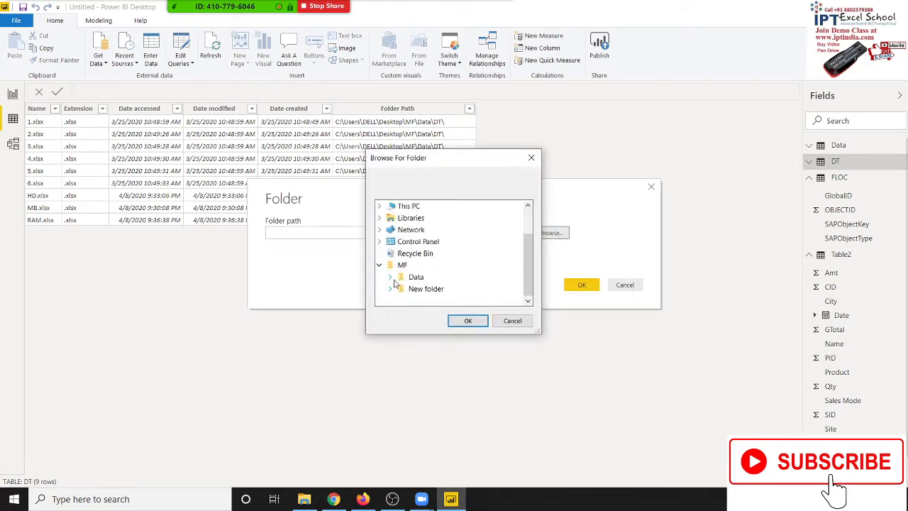
{"action": "left_click", "coordinate": [391, 278]}
{"action": "left_click", "coordinate": [419, 289]}
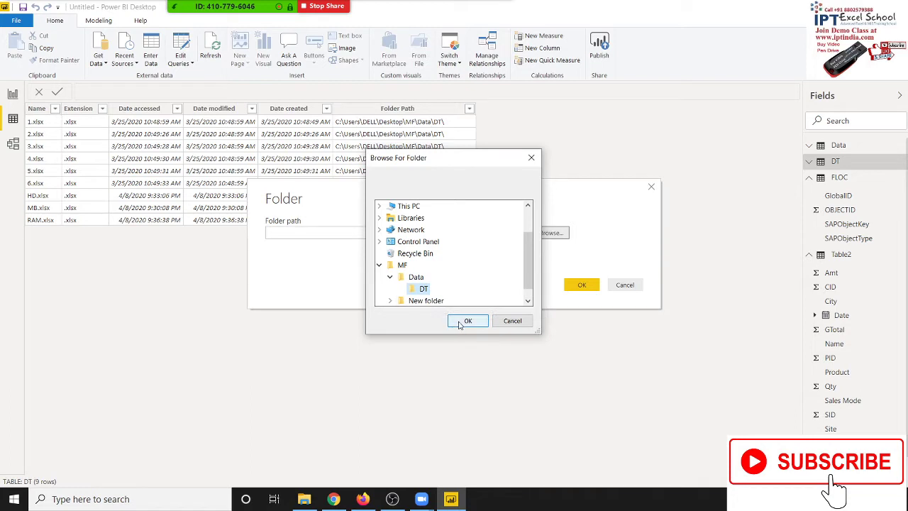
{"action": "left_click", "coordinate": [467, 321]}
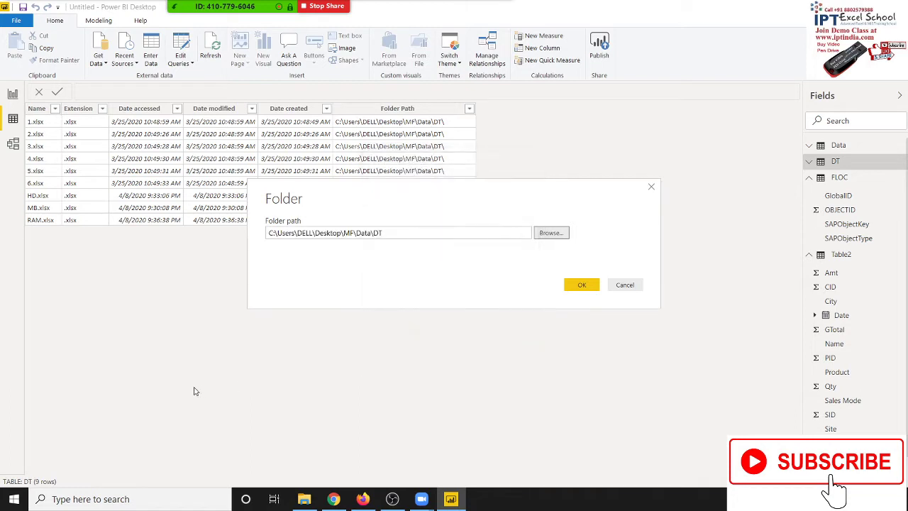
{"action": "left_click", "coordinate": [584, 284]}
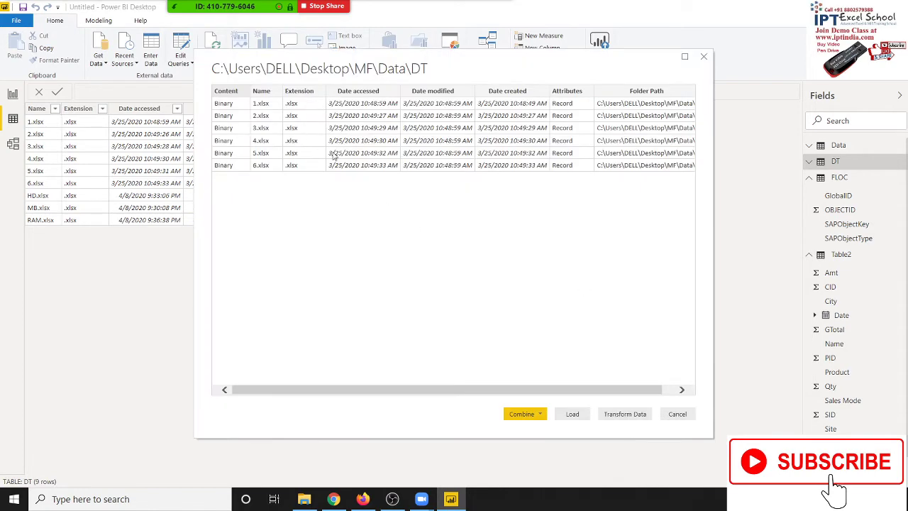
{"action": "left_click", "coordinate": [539, 417]}
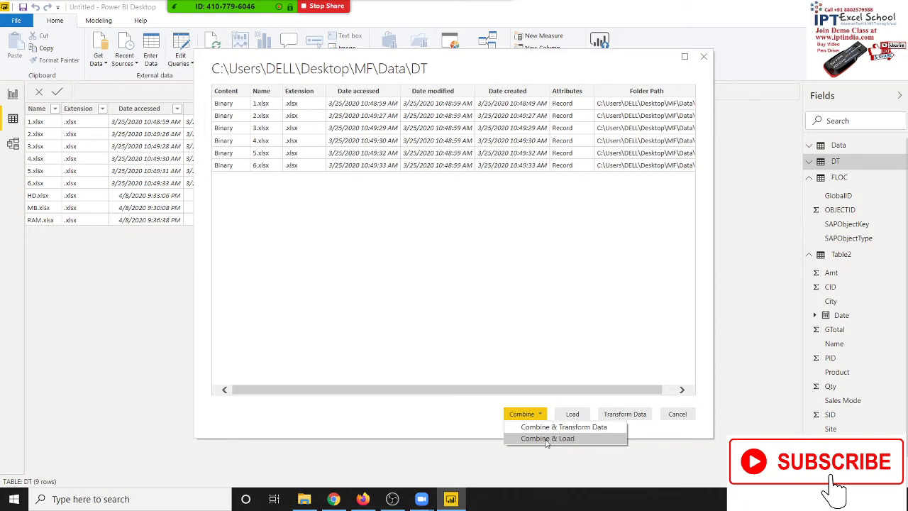
{"action": "left_click", "coordinate": [547, 438]}
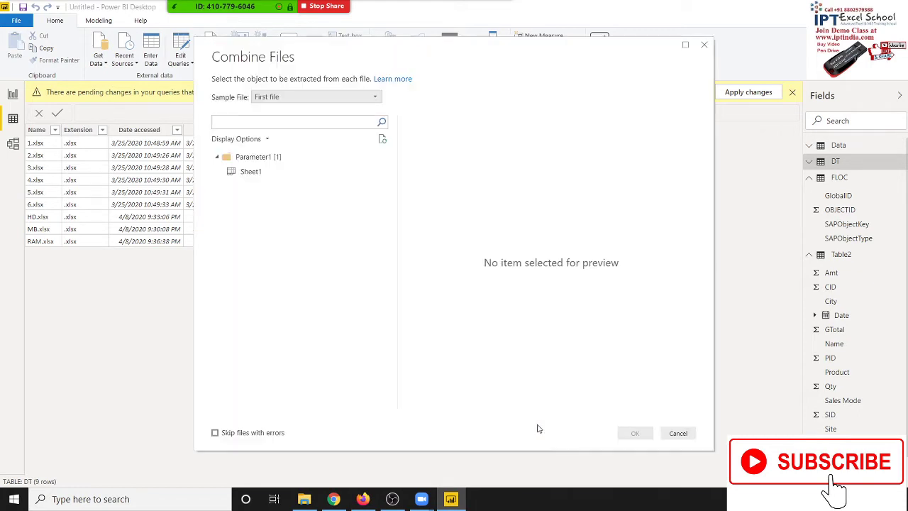
Combine Sheet1 from every DT workbook, using 6.xlsx as the sample file, into DT (2).
{"action": "left_click", "coordinate": [341, 100]}
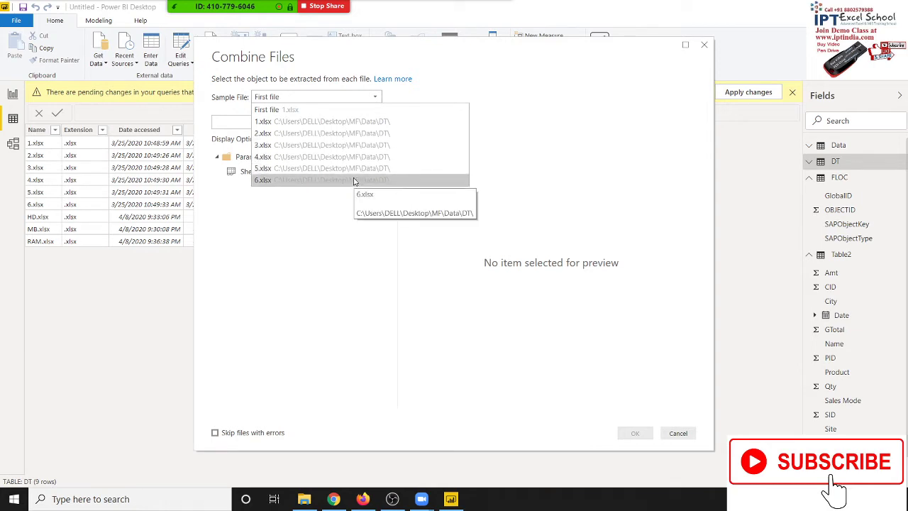
{"action": "left_click", "coordinate": [354, 180]}
{"action": "left_click", "coordinate": [351, 175]}
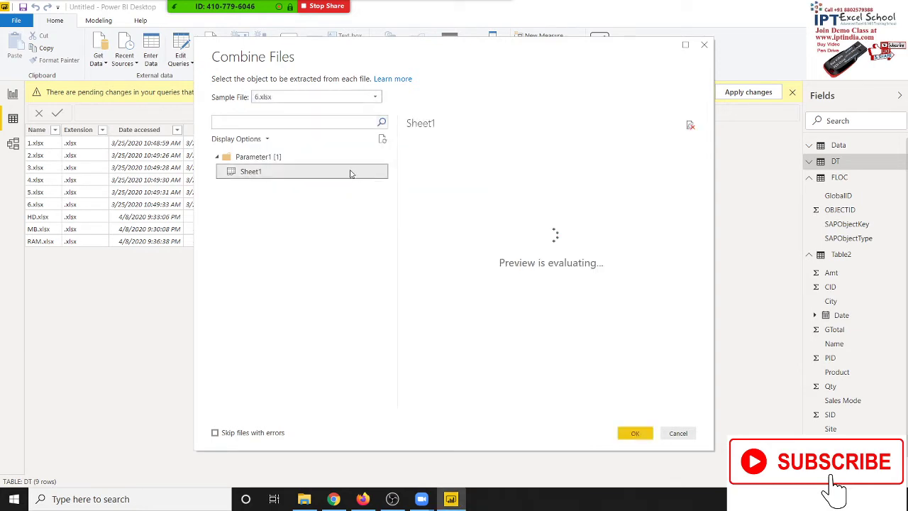
{"action": "mouse_move", "coordinate": [512, 406]}
{"action": "left_mouse_down"}
{"action": "mouse_move", "coordinate": [646, 418]}
{"action": "mouse_move", "coordinate": [500, 444]}
{"action": "left_mouse_up"}
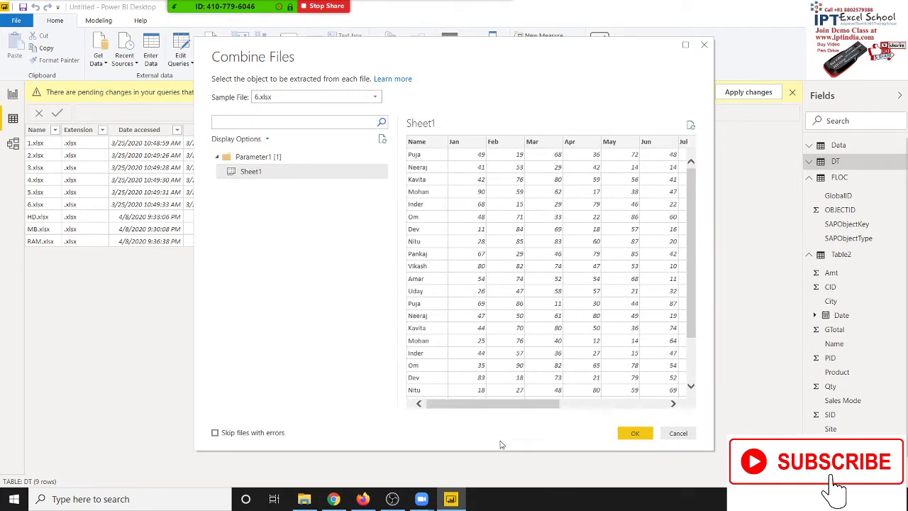
{"action": "left_click", "coordinate": [635, 433]}
{"action": "key", "text": "alt+Tab"}
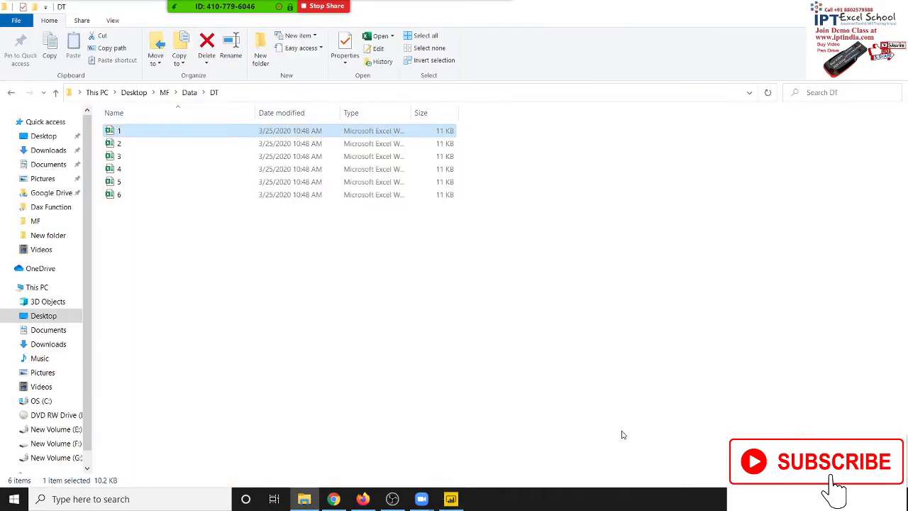
{"action": "left_click", "coordinate": [450, 499]}
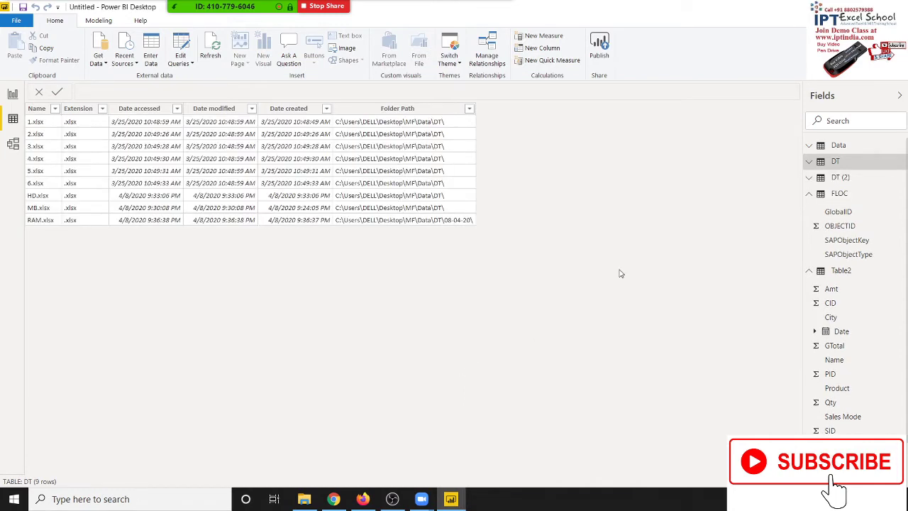
Open the DT (2) table and scroll through its 150 combined rows.
{"action": "left_click", "coordinate": [828, 183]}
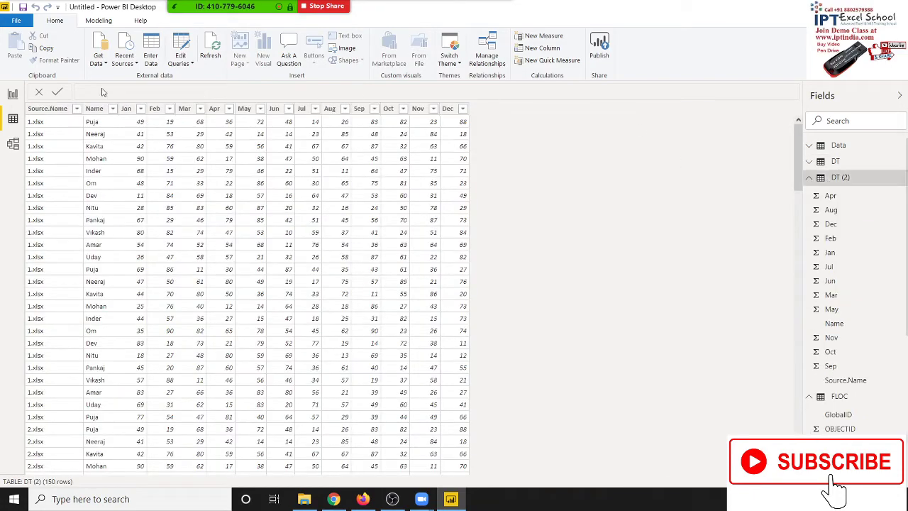
{"action": "scroll", "coordinate": [61, 200], "scroll_direction": "down", "scroll_amount": 3}
{"action": "scroll", "coordinate": [78, 249], "scroll_direction": "down", "scroll_amount": 10}
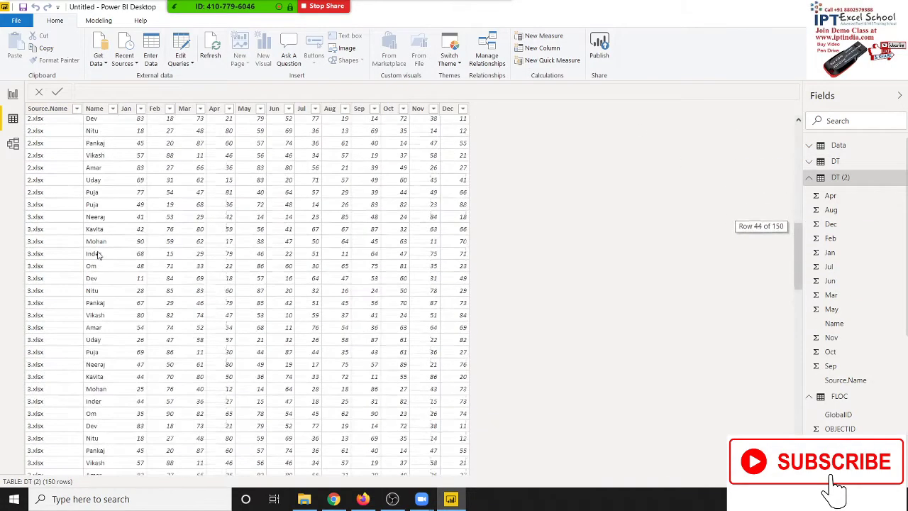
{"action": "scroll", "coordinate": [82, 253], "scroll_direction": "down", "scroll_amount": 2}
{"action": "scroll", "coordinate": [81, 253], "scroll_direction": "down", "scroll_amount": 12}
{"action": "scroll", "coordinate": [99, 260], "scroll_direction": "down", "scroll_amount": 9}
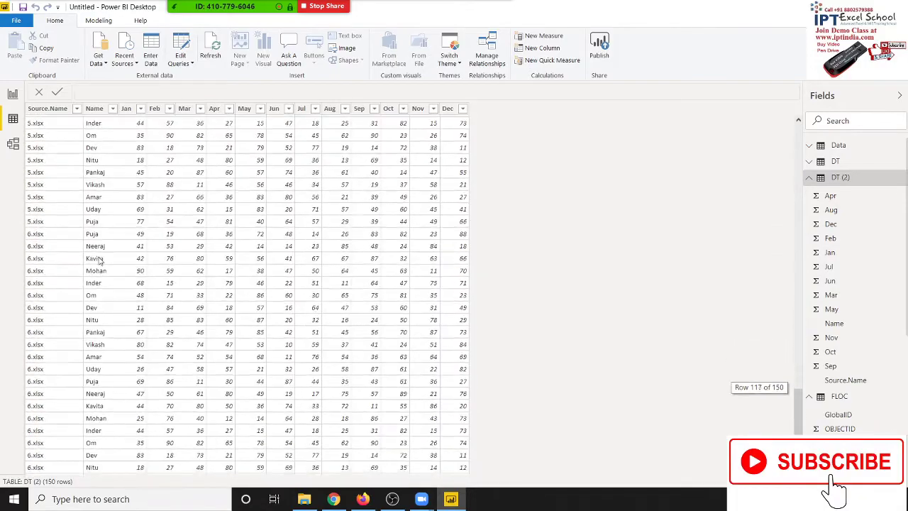
{"action": "scroll", "coordinate": [99, 261], "scroll_direction": "down", "scroll_amount": 3}
{"action": "scroll", "coordinate": [503, 385], "scroll_direction": "up", "scroll_amount": 8}
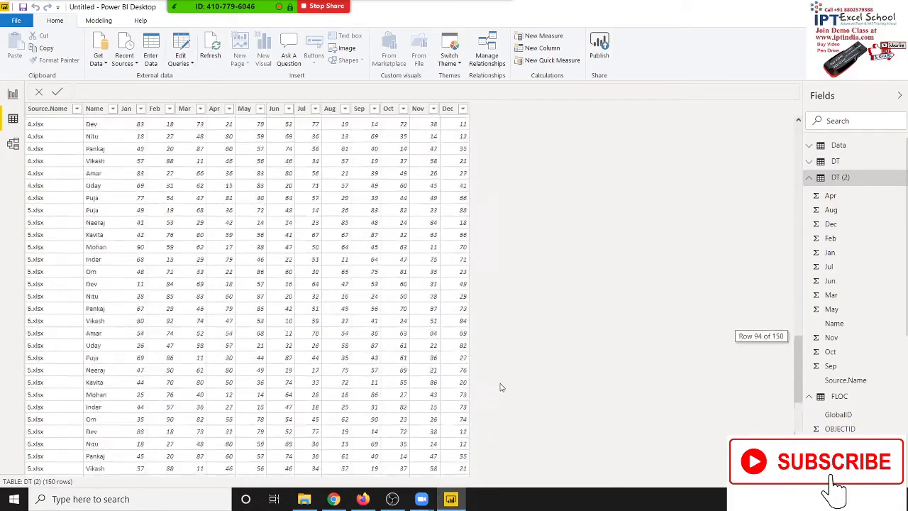
{"action": "scroll", "coordinate": [504, 384], "scroll_direction": "up", "scroll_amount": 1}
{"action": "left_click_drag", "start_coordinate": [798, 376], "coordinate": [789, 249]}
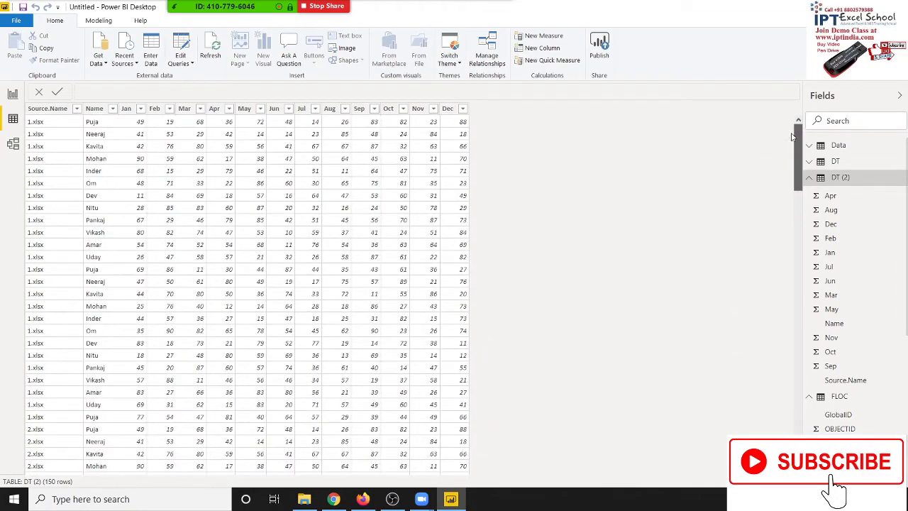
{"action": "scroll", "coordinate": [771, 254], "scroll_direction": "down", "scroll_amount": 20}
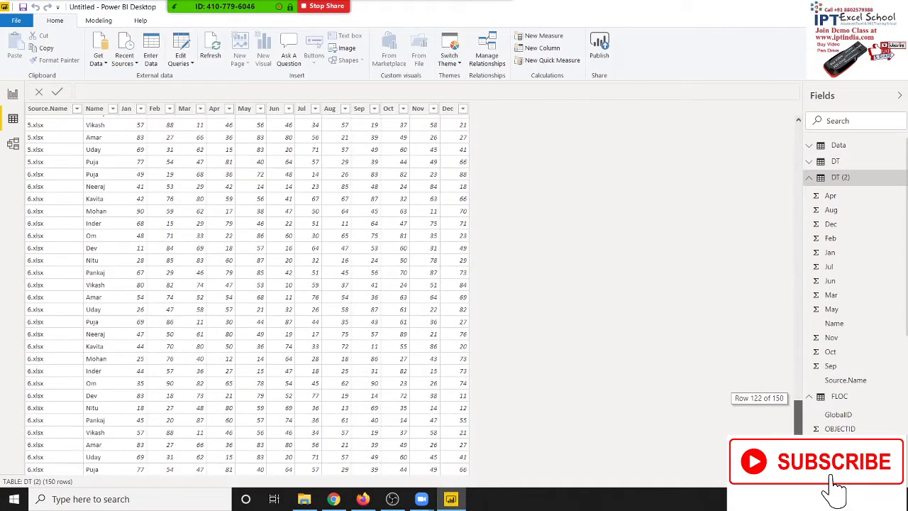
{"action": "scroll", "coordinate": [771, 254], "scroll_direction": "down", "scroll_amount": 2}
{"action": "left_click_drag", "start_coordinate": [804, 47], "coordinate": [244, 215]}
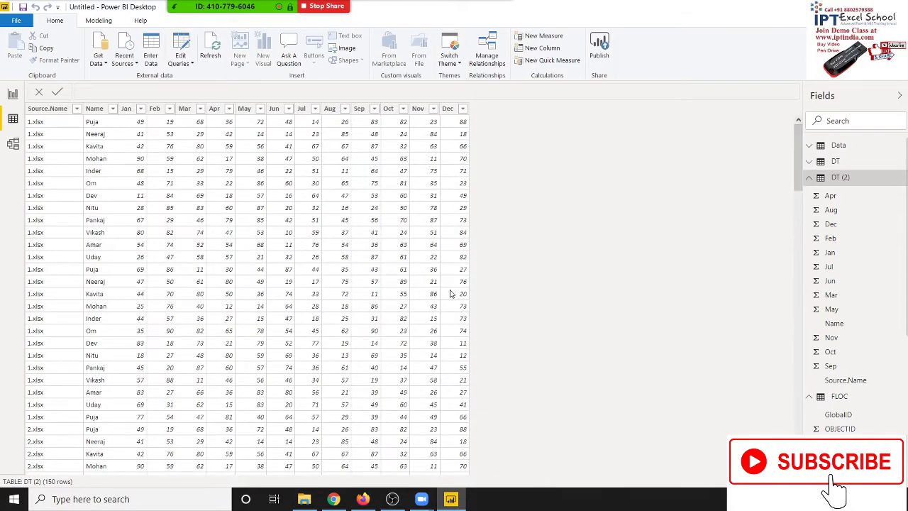
{"action": "scroll", "coordinate": [447, 291], "scroll_direction": "down", "scroll_amount": 2}
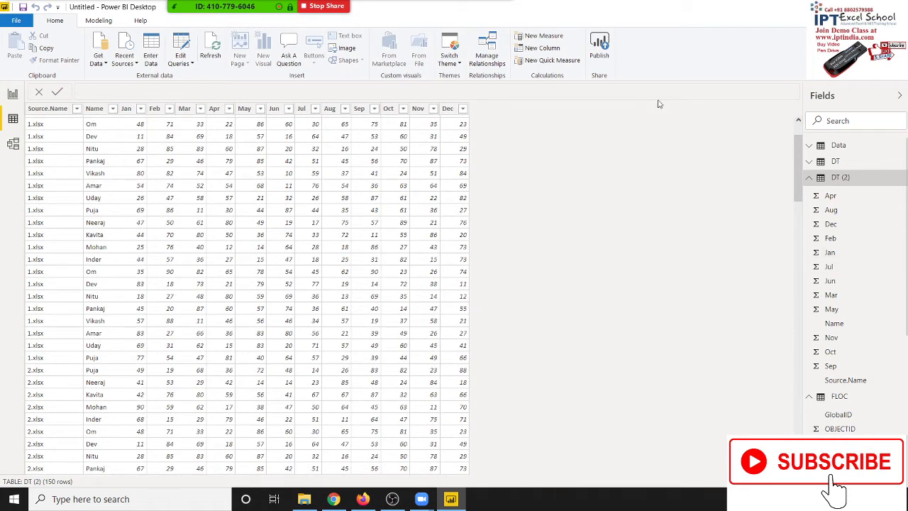
Select the Sep column and Dev's Sep value of 53, then switch to File Explorer.
{"action": "left_click", "coordinate": [367, 188]}
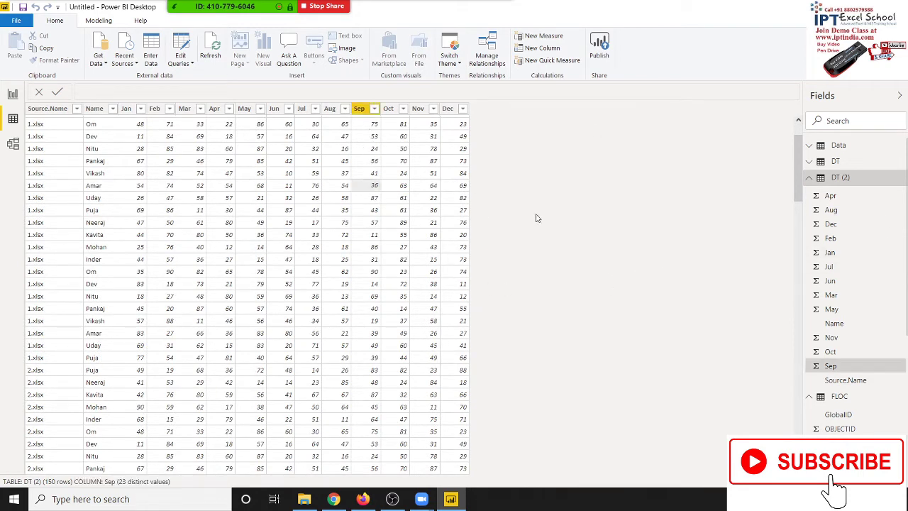
{"action": "left_click", "coordinate": [374, 138]}
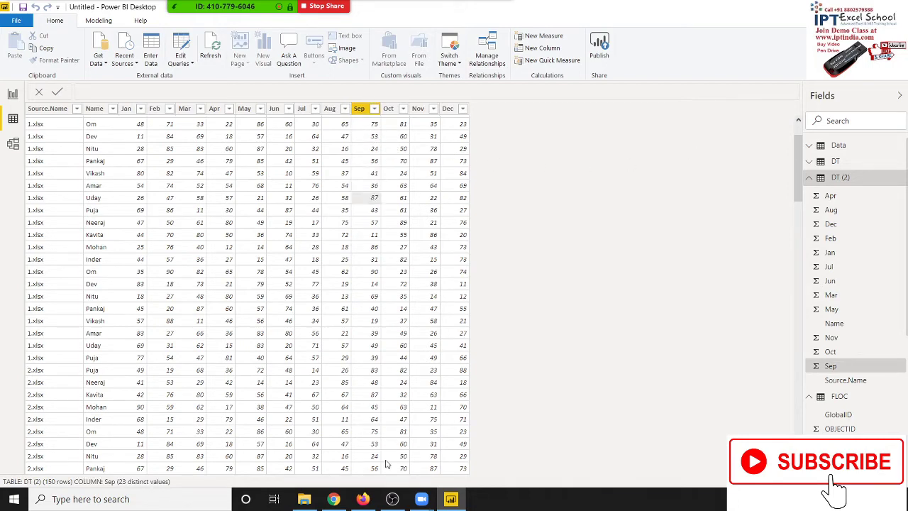
{"action": "left_click", "coordinate": [304, 500]}
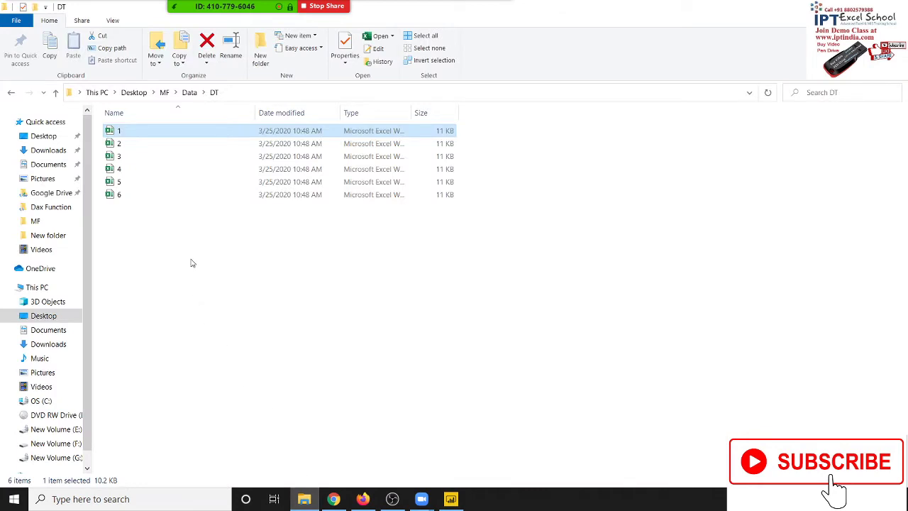
Duplicate workbook 6 in the DT folder and rename the copy to 7.
{"action": "right_click", "coordinate": [164, 225]}
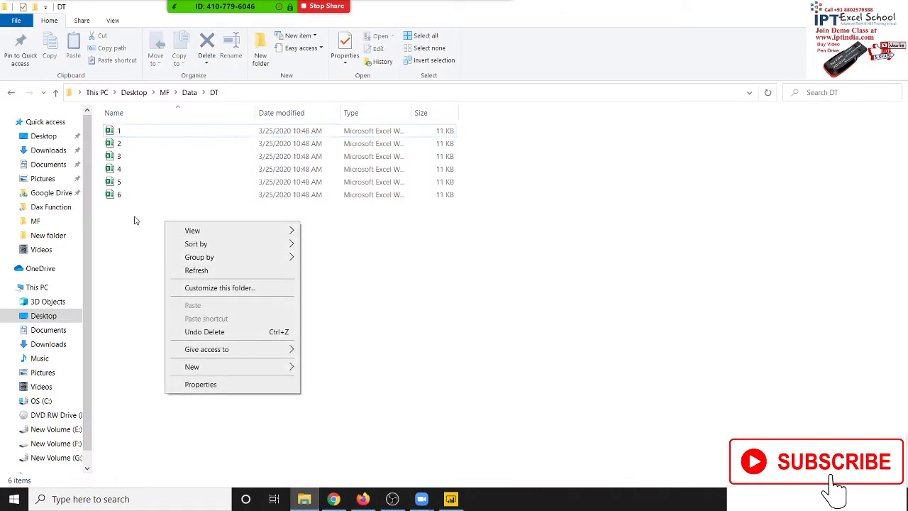
{"action": "left_click", "coordinate": [141, 195]}
{"action": "left_click_drag", "start_coordinate": [140, 196], "coordinate": [145, 235]}
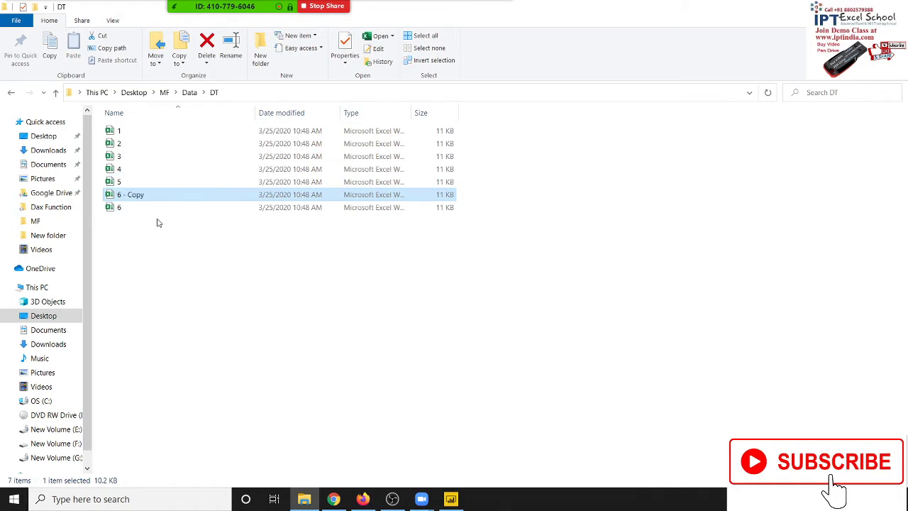
{"action": "key", "text": "F2"}
{"action": "type", "text": "7"}
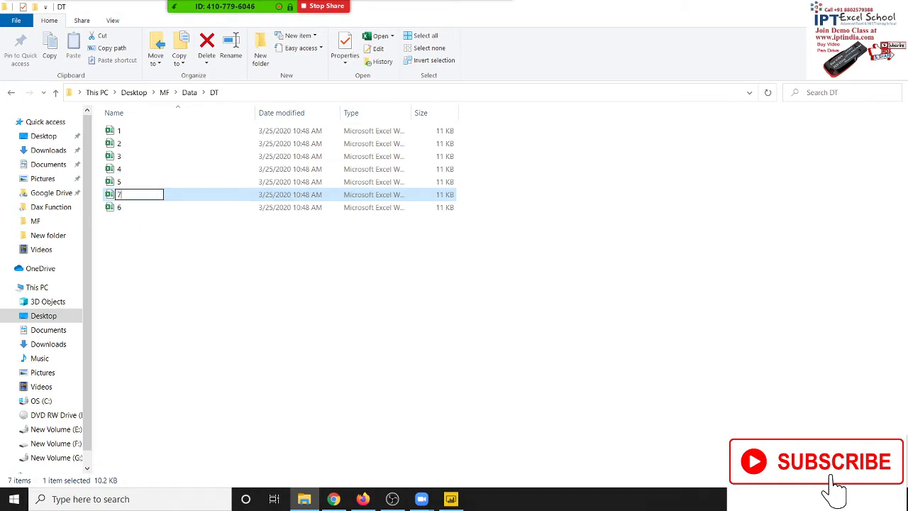
{"action": "key", "text": "Return"}
{"action": "left_click", "coordinate": [158, 262]}
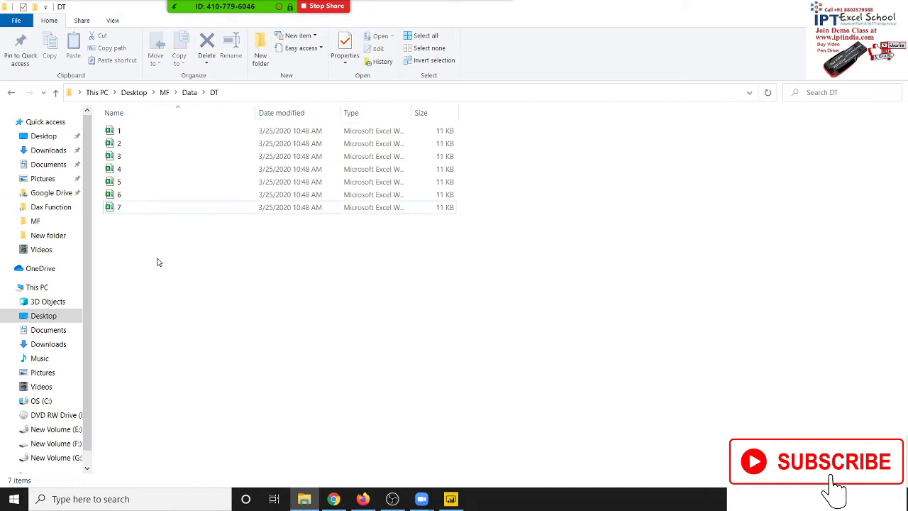
{"action": "key", "text": "alt+Tab"}
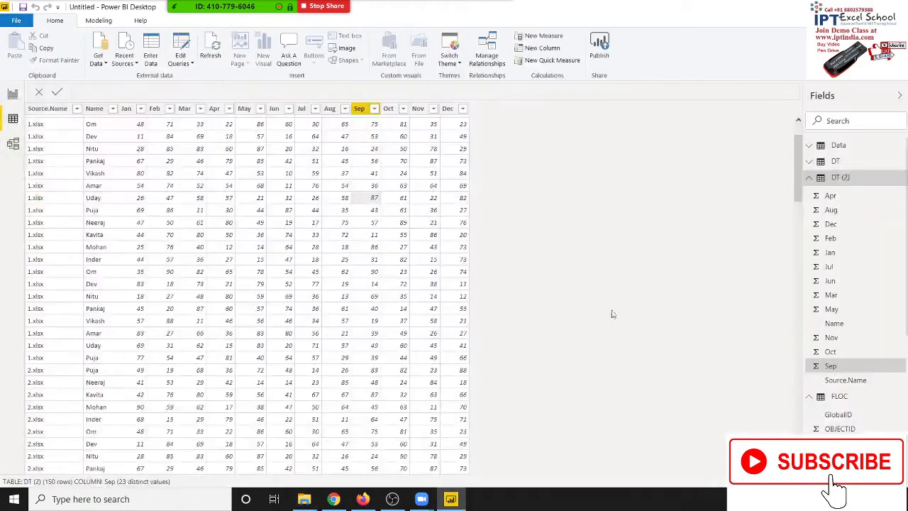
Refresh all tables and check that DT (2) now has 175 rows, including 7.xlsx data.
{"action": "mouse_move", "coordinate": [798, 142]}
{"action": "left_mouse_down"}
{"action": "mouse_move", "coordinate": [798, 400]}
{"action": "mouse_move", "coordinate": [798, 142]}
{"action": "left_mouse_up"}
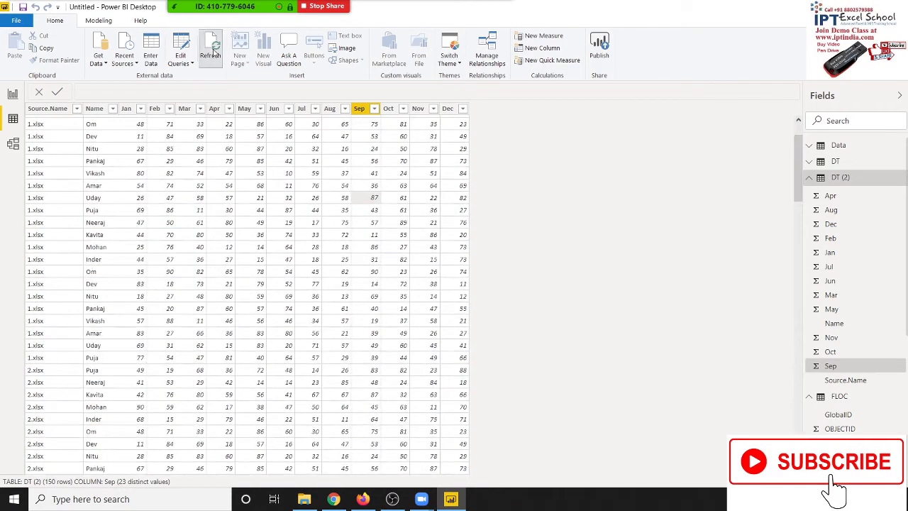
{"action": "left_click", "coordinate": [211, 54]}
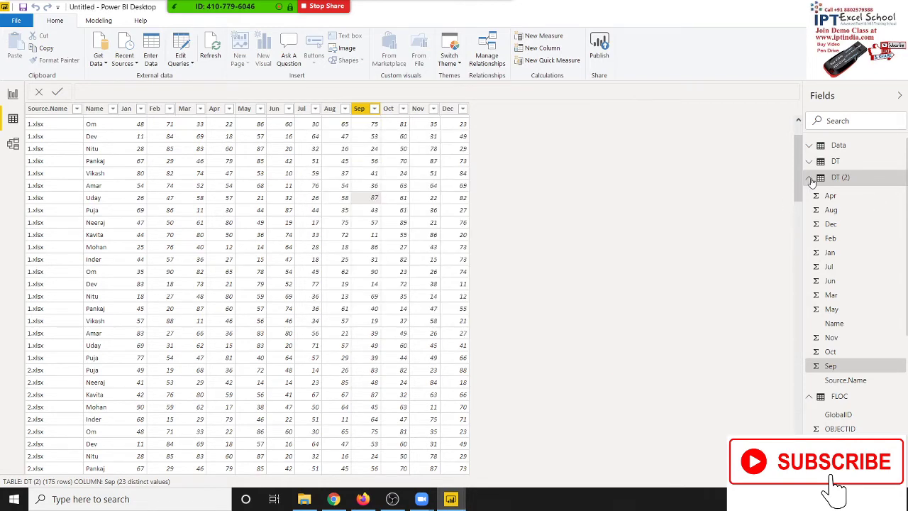
{"action": "left_click_drag", "start_coordinate": [798, 165], "coordinate": [798, 422]}
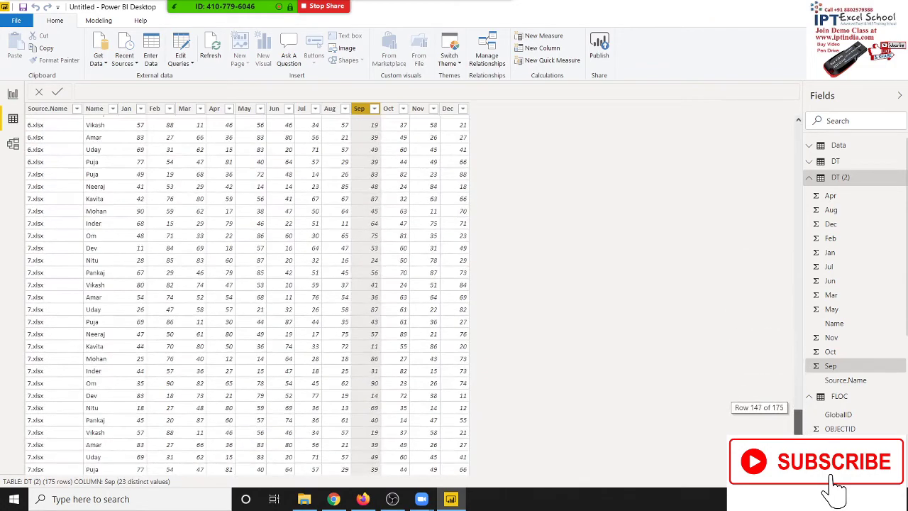
{"action": "scroll", "coordinate": [816, 426], "scroll_direction": "down", "scroll_amount": 5}
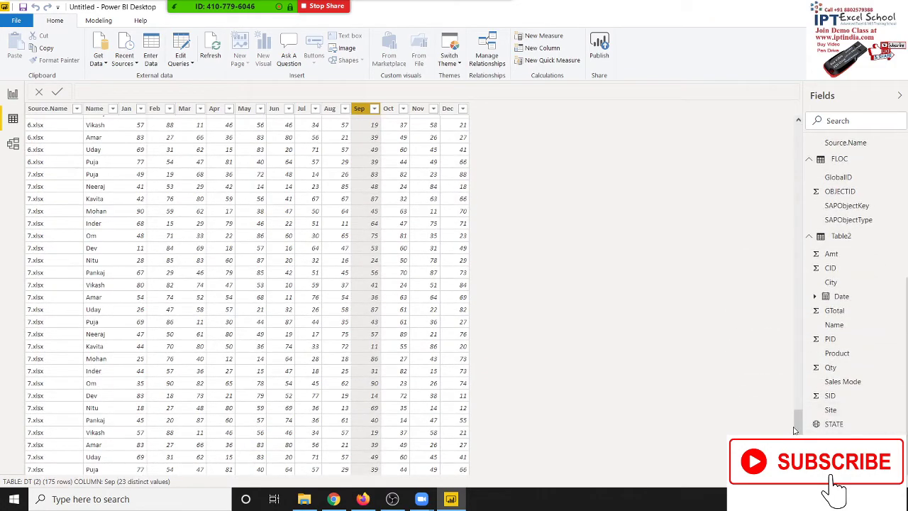
{"action": "mouse_move", "coordinate": [798, 424]}
{"action": "left_mouse_down"}
{"action": "mouse_move", "coordinate": [787, 129]}
{"action": "mouse_move", "coordinate": [796, 137]}
{"action": "mouse_move", "coordinate": [796, 409]}
{"action": "left_mouse_up"}
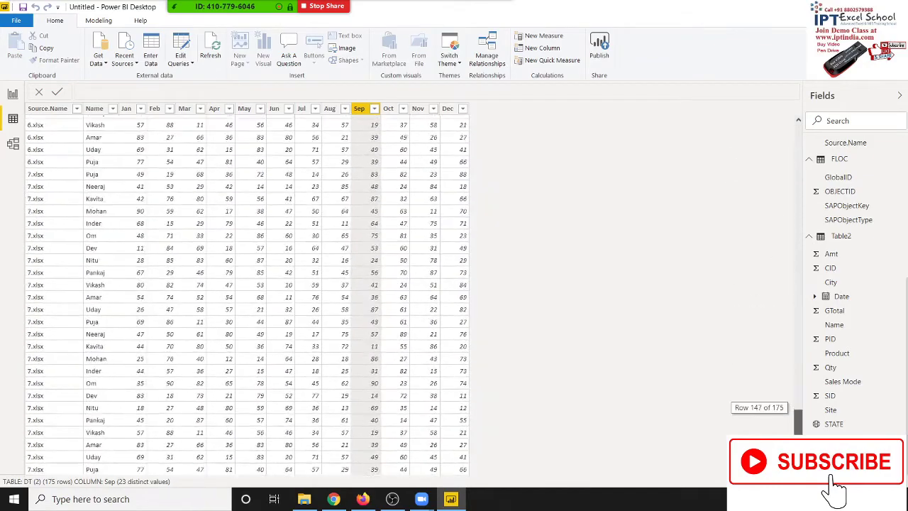
{"action": "scroll", "coordinate": [328, 435], "scroll_direction": "up", "scroll_amount": 3}
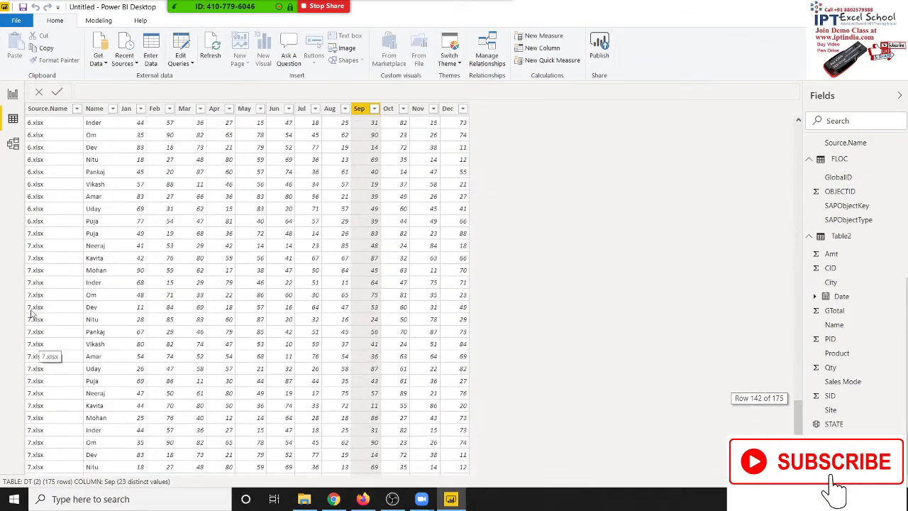
{"action": "scroll", "coordinate": [45, 389], "scroll_direction": "down", "scroll_amount": 3}
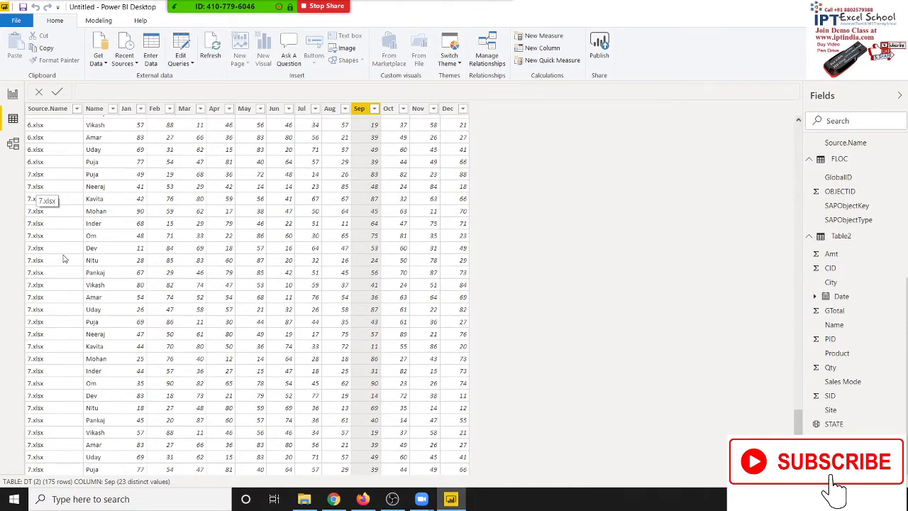
{"action": "scroll", "coordinate": [64, 260], "scroll_direction": "up", "scroll_amount": 6}
{"action": "scroll", "coordinate": [66, 260], "scroll_direction": "up", "scroll_amount": 3}
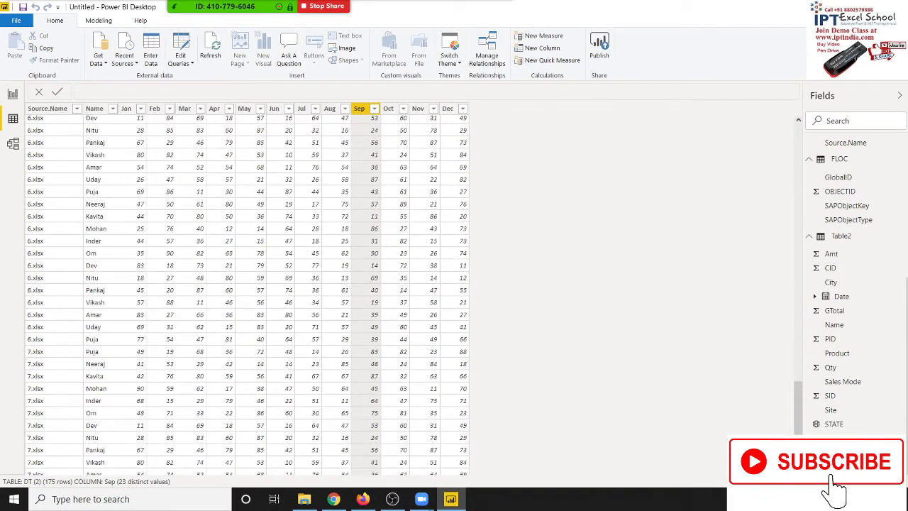
{"action": "scroll", "coordinate": [249, 295], "scroll_direction": "down", "scroll_amount": 9}
{"action": "left_click_drag", "start_coordinate": [798, 425], "coordinate": [796, 118]}
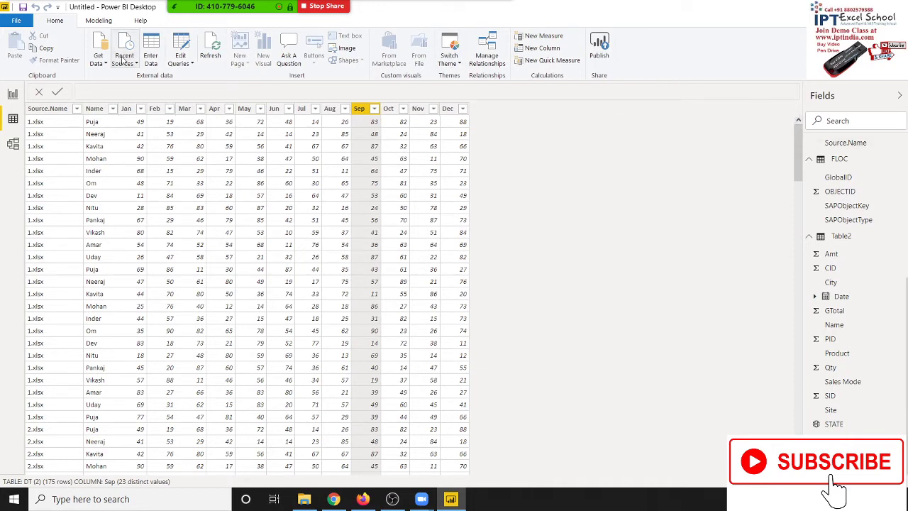
Open the full Get Data catalogue and filter it to File connectors.
{"action": "left_click", "coordinate": [98, 61]}
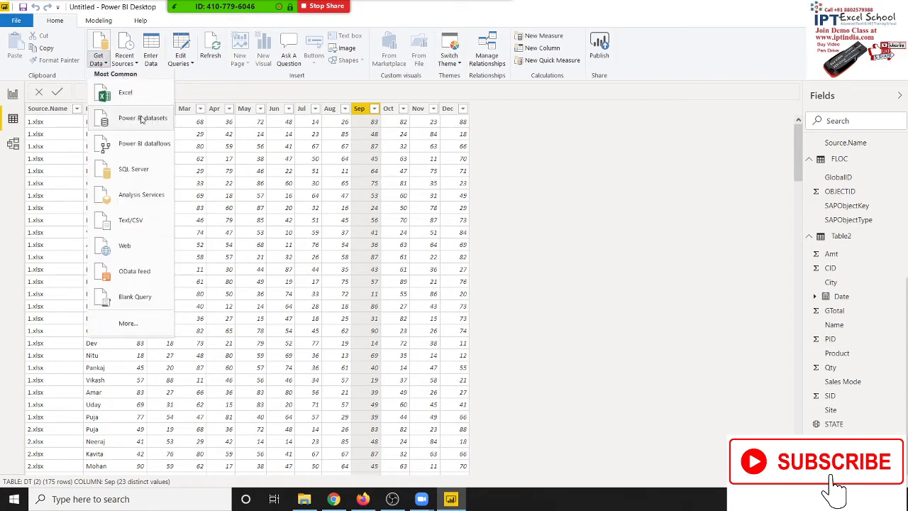
{"action": "left_click", "coordinate": [136, 323]}
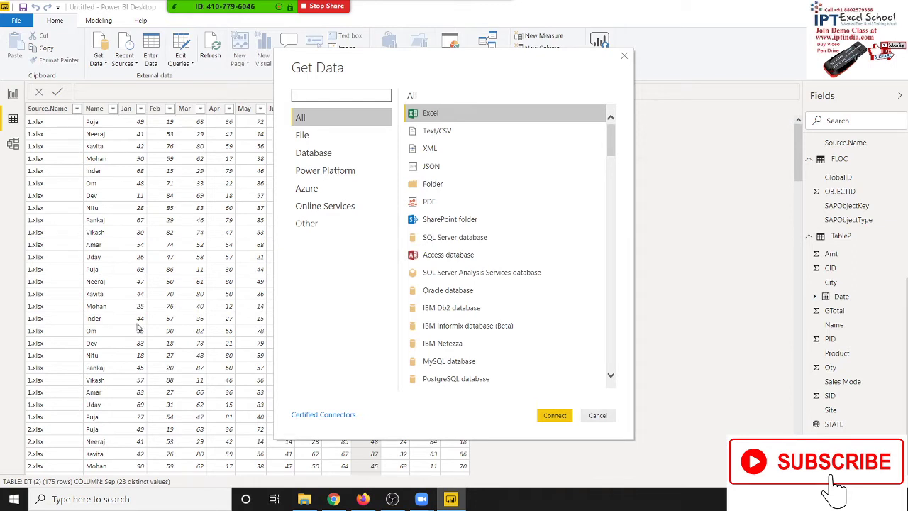
{"action": "left_click", "coordinate": [319, 141]}
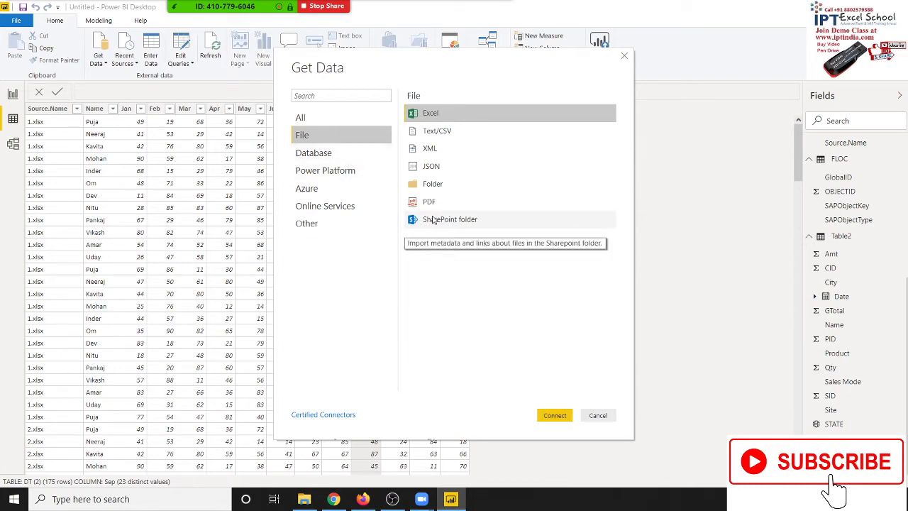
View the meeting's participant list, then close it.
{"action": "mouse_move", "coordinate": [261, 12]}
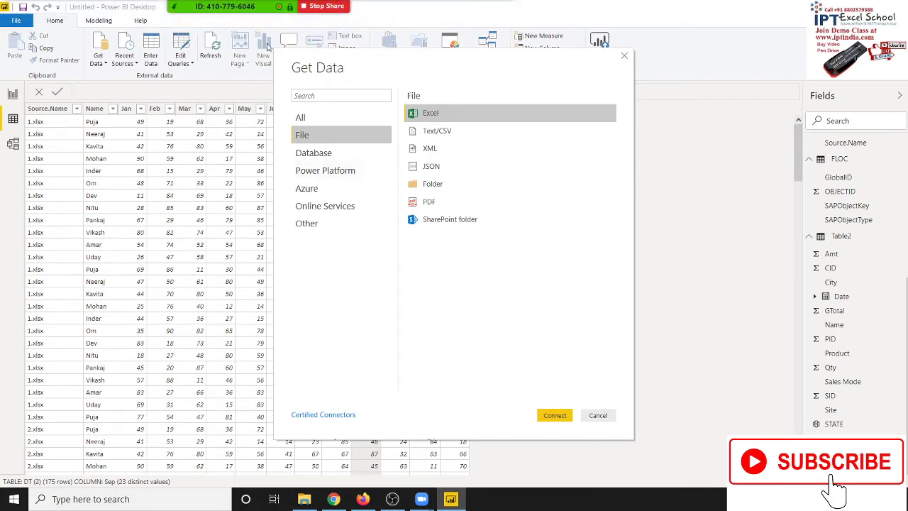
{"action": "left_click", "coordinate": [235, 23]}
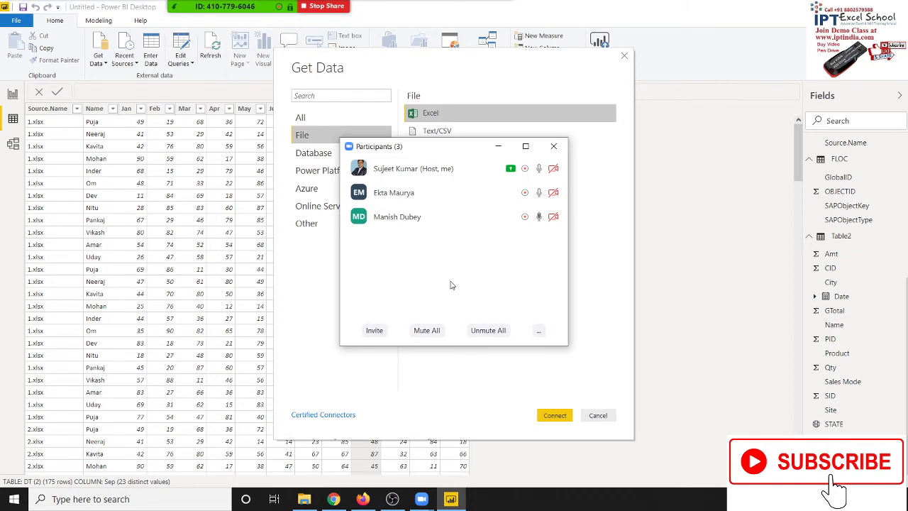
{"action": "left_click", "coordinate": [560, 151]}
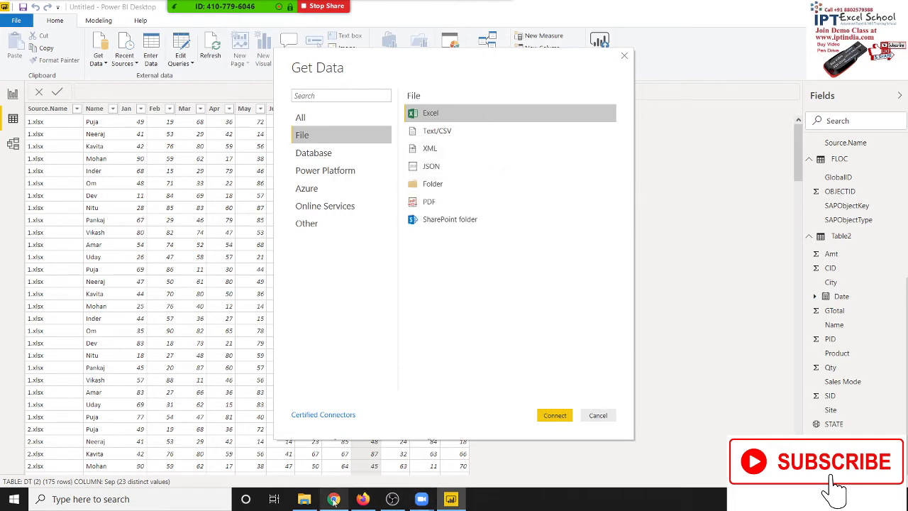
Launch Excel from Windows search, then return to Power BI's Get Data window.
{"action": "left_click", "coordinate": [303, 500]}
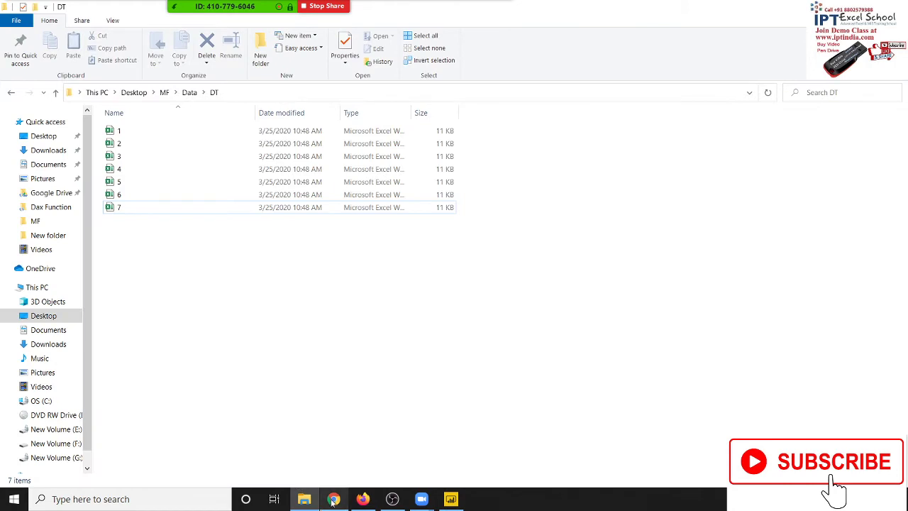
{"action": "key", "text": "super"}
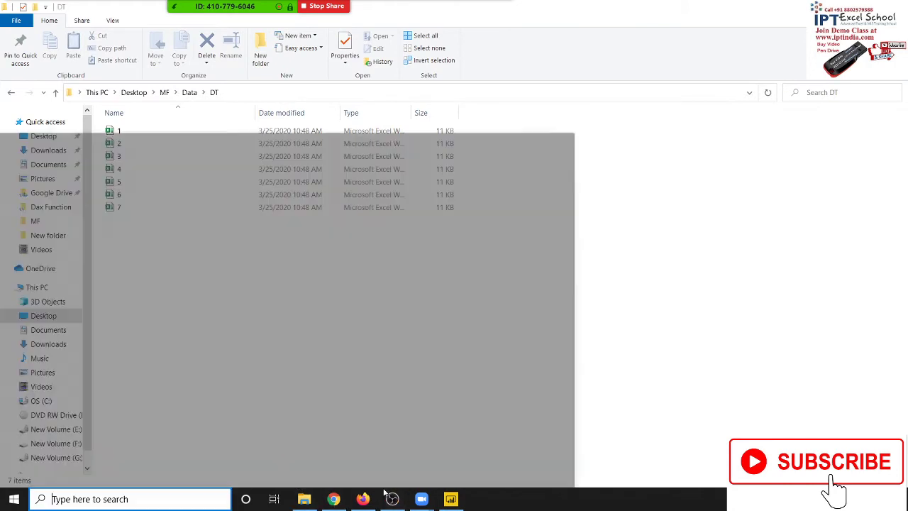
{"action": "type", "text": "exce"}
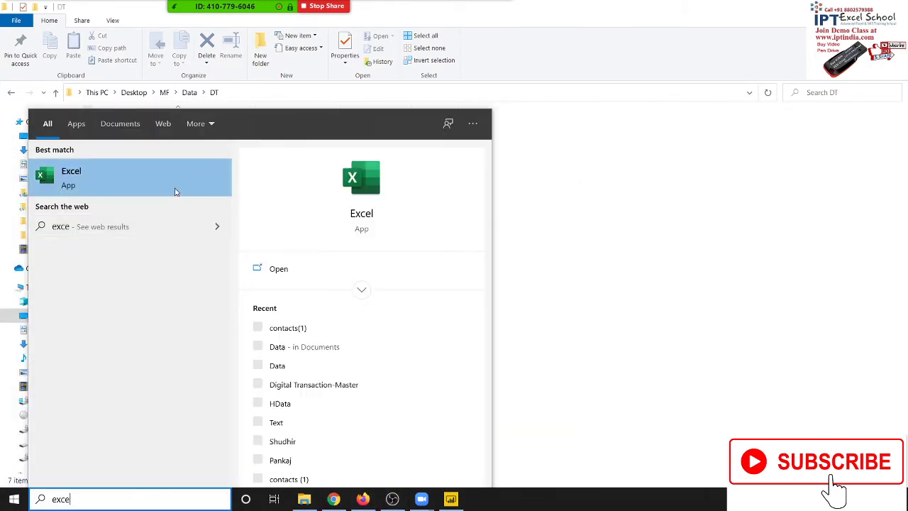
{"action": "left_click", "coordinate": [354, 219]}
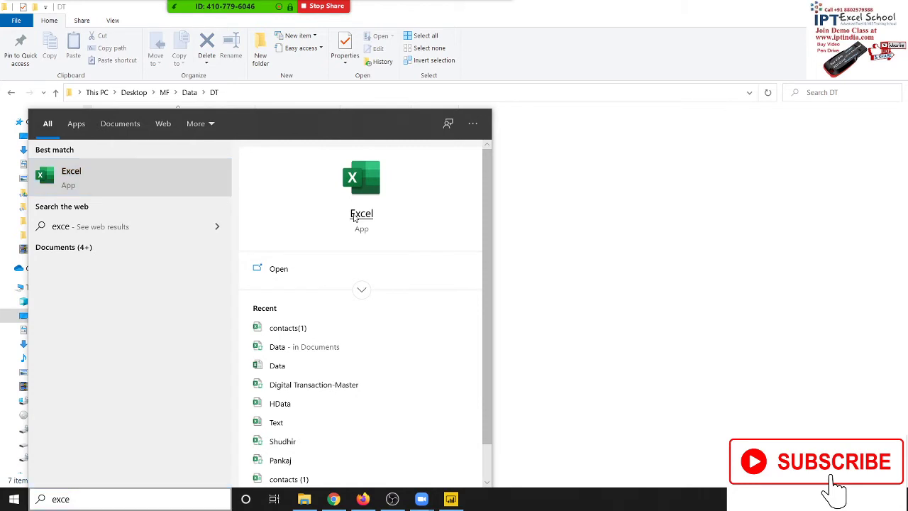
{"action": "left_click", "coordinate": [354, 219]}
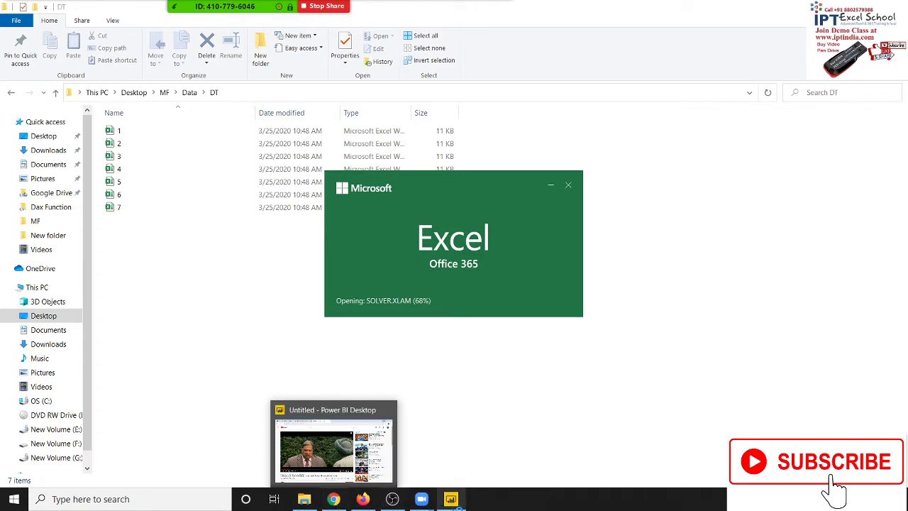
{"action": "left_click", "coordinate": [449, 502]}
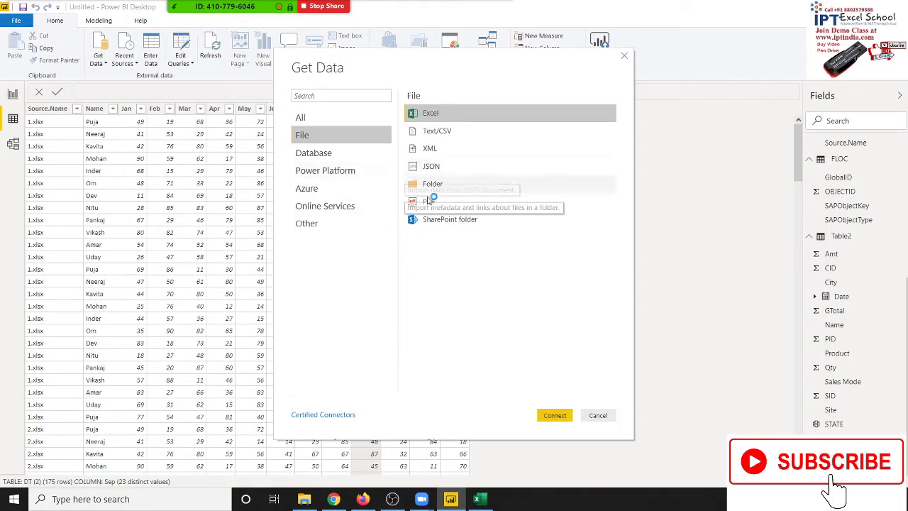
Select the Folder connector in Get Data and bring up Excel's start screen.
{"action": "left_click", "coordinate": [429, 185]}
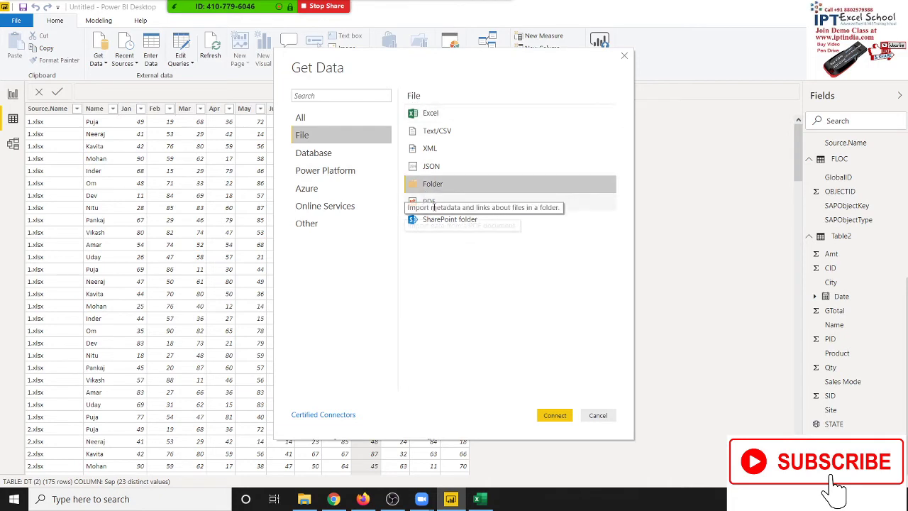
{"action": "left_click", "coordinate": [435, 221]}
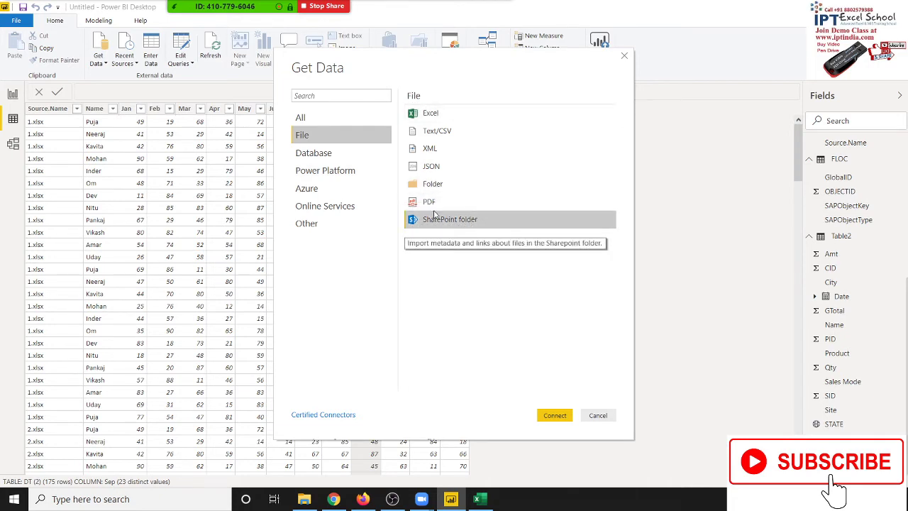
{"action": "left_click", "coordinate": [434, 186]}
{"action": "left_click", "coordinate": [482, 499]}
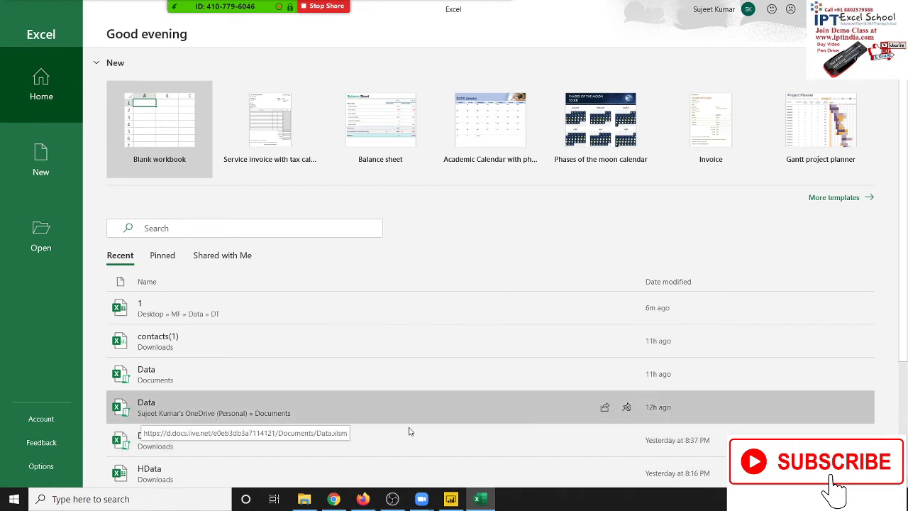
Copy the file path of the OneDrive Data workbook from Excel's Recent list.
{"action": "right_click", "coordinate": [261, 414]}
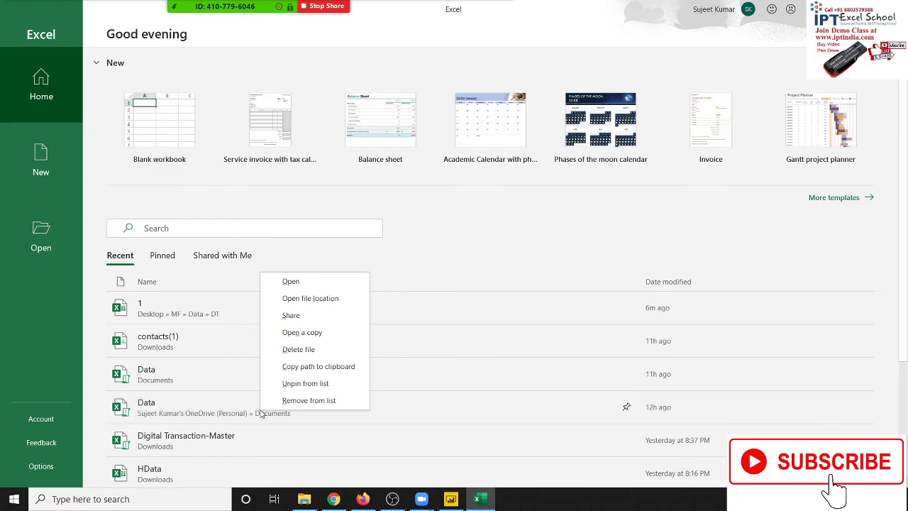
{"action": "left_click", "coordinate": [305, 366]}
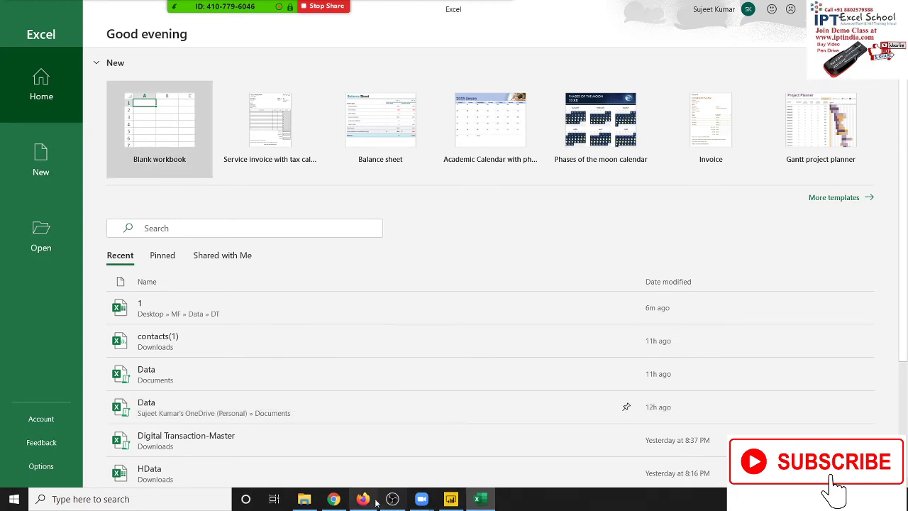
{"action": "left_click", "coordinate": [450, 500]}
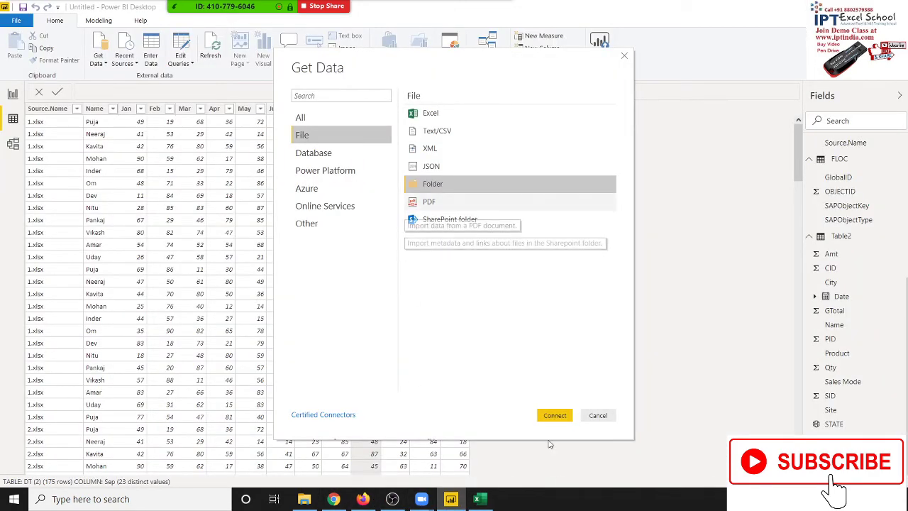
Paste the Data workbook path into the Folder dialog, trim it to /Documents/, then cancel.
{"action": "left_click", "coordinate": [557, 418]}
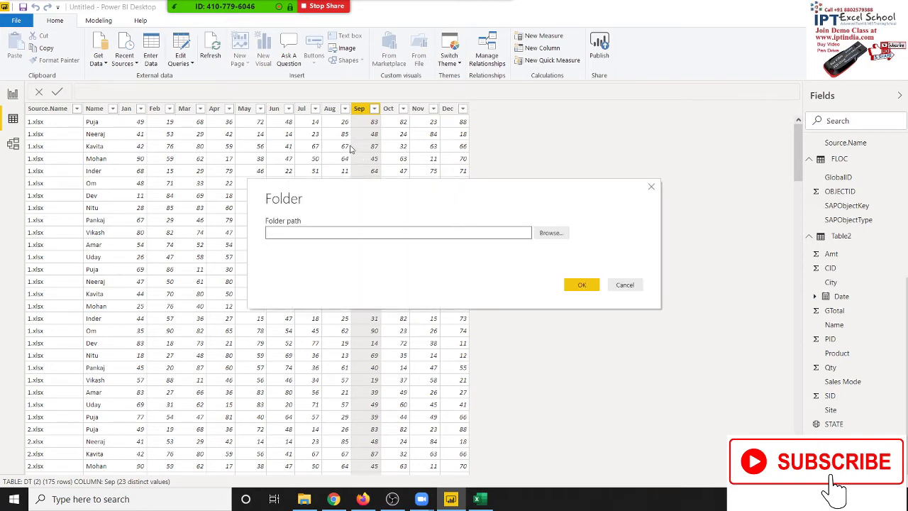
{"action": "key", "text": "ctrl+v"}
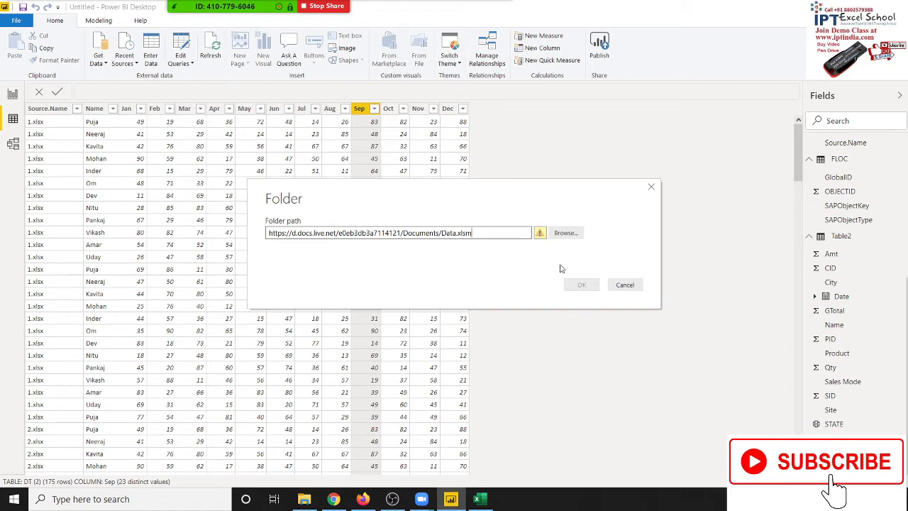
{"action": "mouse_move", "coordinate": [542, 238]}
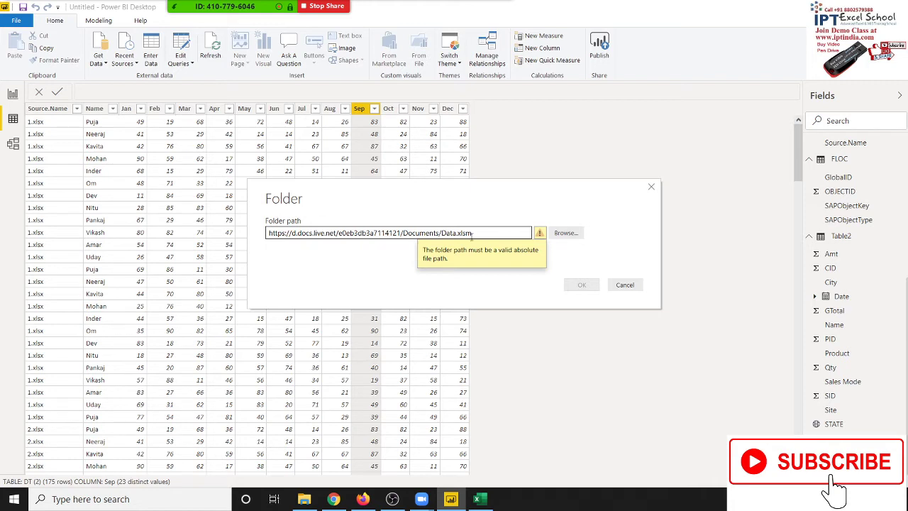
{"action": "left_click_drag", "start_coordinate": [475, 232], "coordinate": [145, 236]}
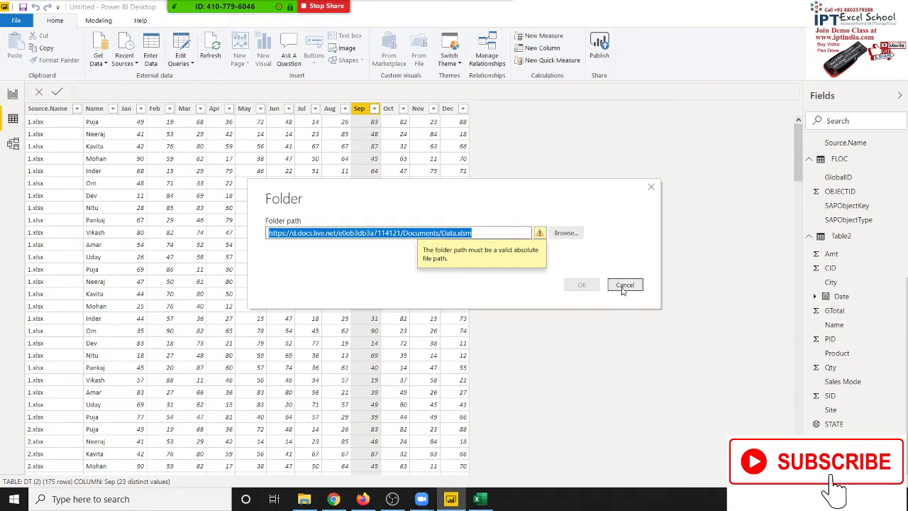
{"action": "left_click", "coordinate": [486, 235]}
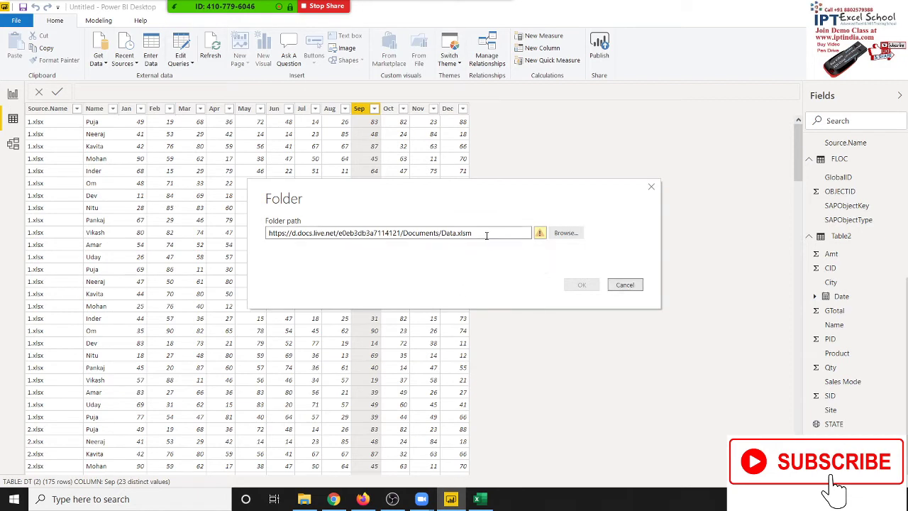
{"action": "key", "text": "BackSpace"}
{"action": "key", "text": "BackSpace"}
{"action": "key", "text": "BackSpace"}
{"action": "key", "text": "BackSpace"}
{"action": "key", "text": "BackSpace"}
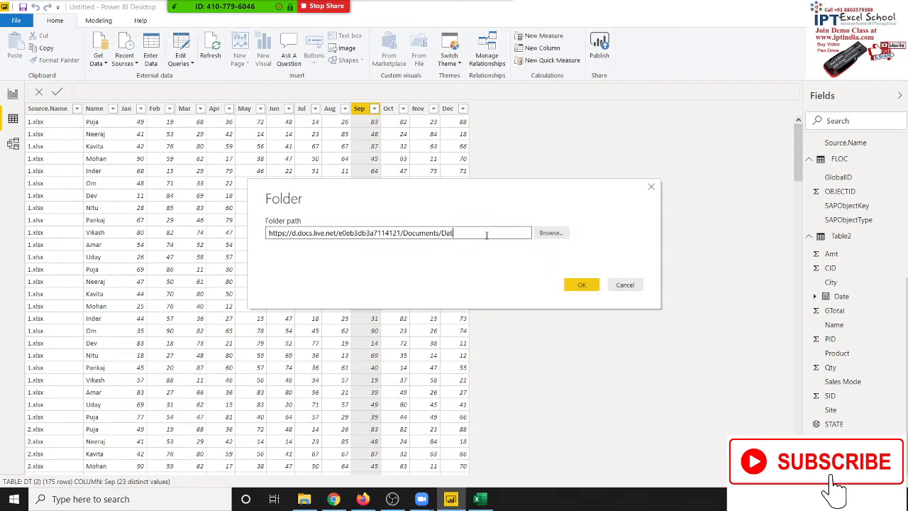
{"action": "key", "text": "BackSpace"}
{"action": "key", "text": "BackSpace"}
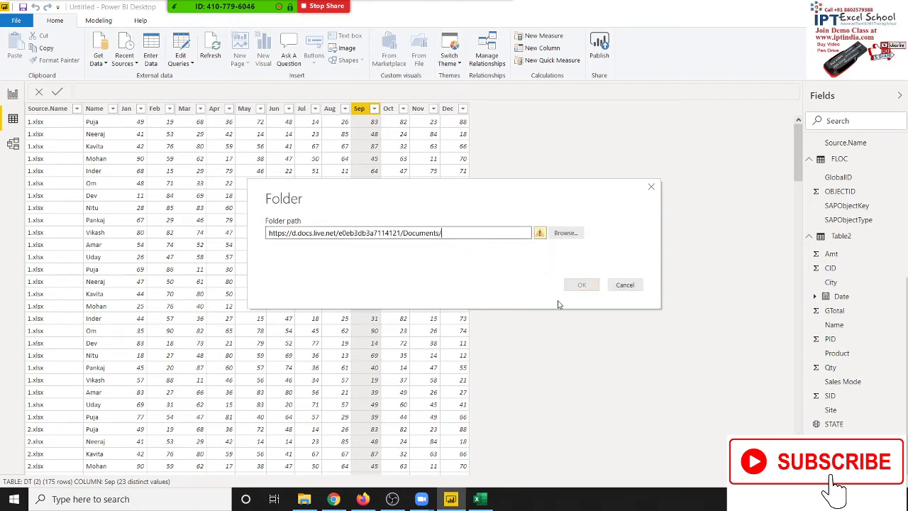
{"action": "key", "text": "BackSpace"}
{"action": "type", "text": "/"}
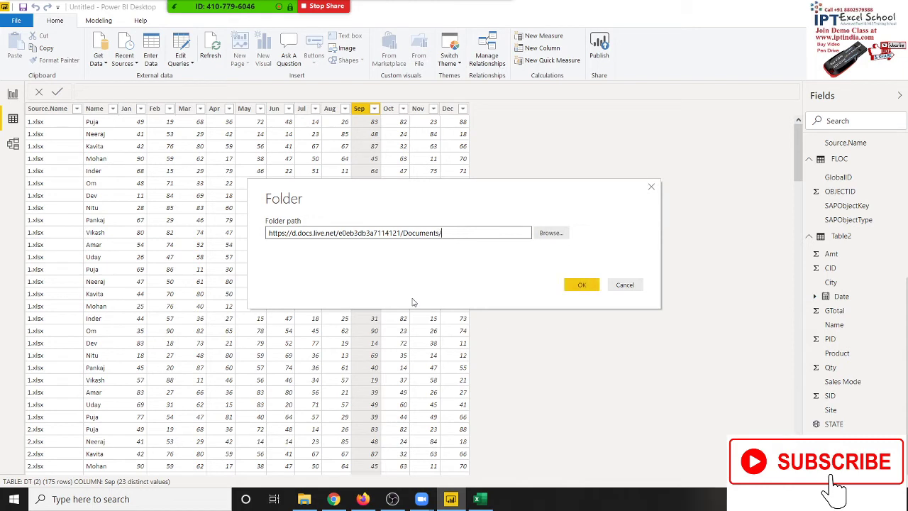
{"action": "key", "text": "Escape"}
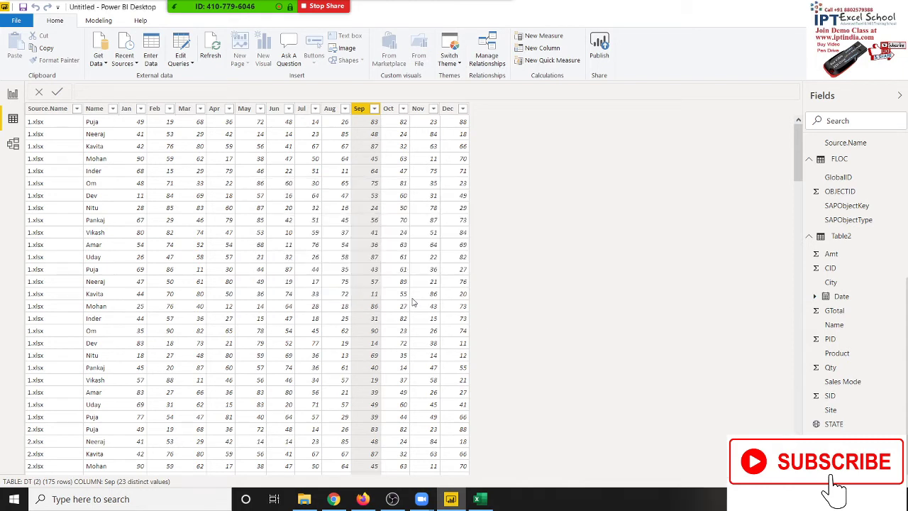
Choose Excel as the source and open Data.xlsm by pasting its OneDrive web address.
{"action": "left_click", "coordinate": [97, 63]}
{"action": "left_click", "coordinate": [117, 92]}
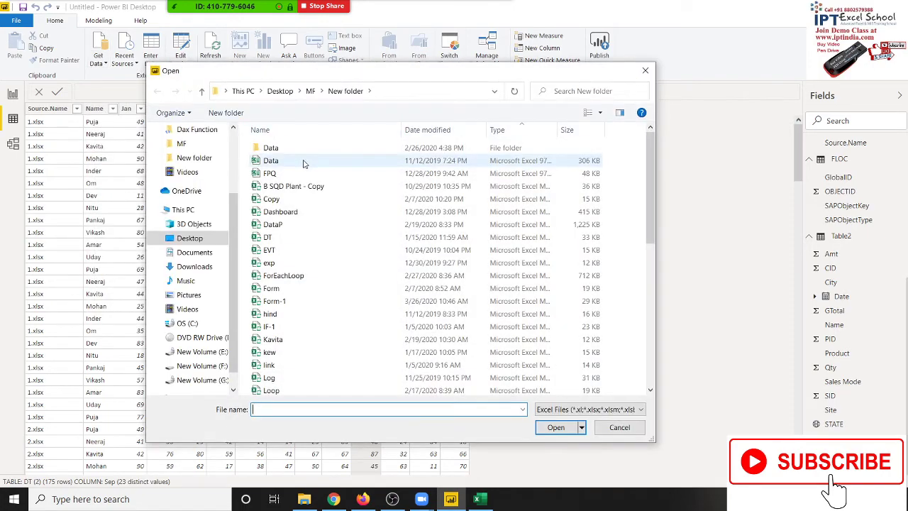
{"action": "mouse_move", "coordinate": [251, 76]}
{"action": "left_mouse_down"}
{"action": "mouse_move", "coordinate": [376, 108]}
{"action": "mouse_move", "coordinate": [351, 93]}
{"action": "left_mouse_up"}
{"action": "key", "text": "ctrl+v"}
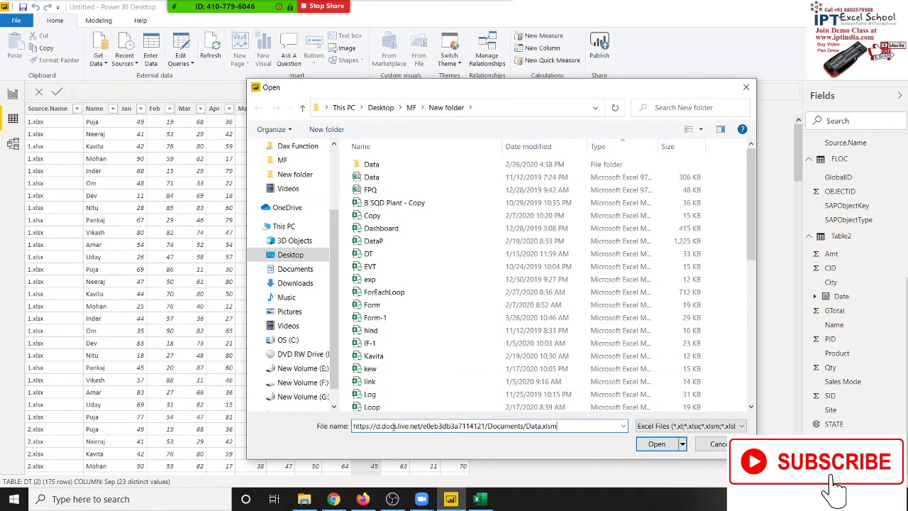
{"action": "left_click", "coordinate": [657, 444]}
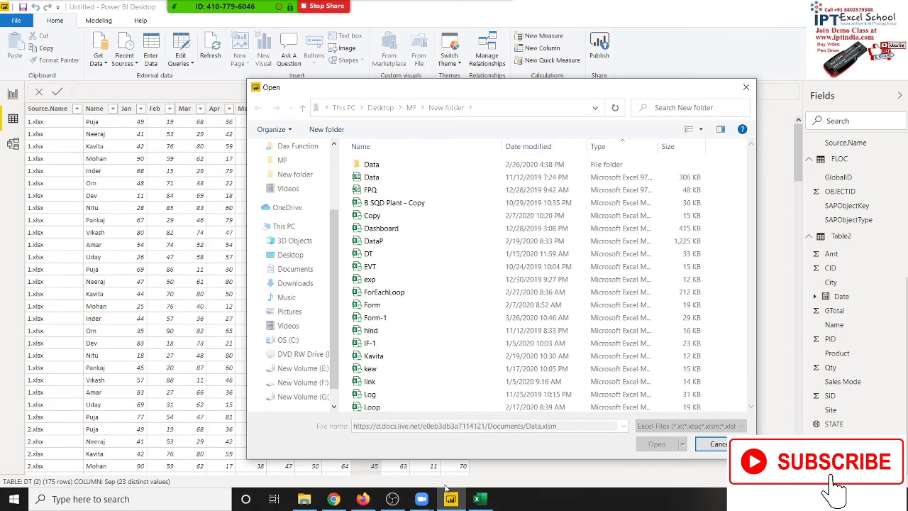
Enter the account e-mail and password in Windows Security, tick Remember my credentials, and submit.
{"action": "left_click", "coordinate": [446, 488]}
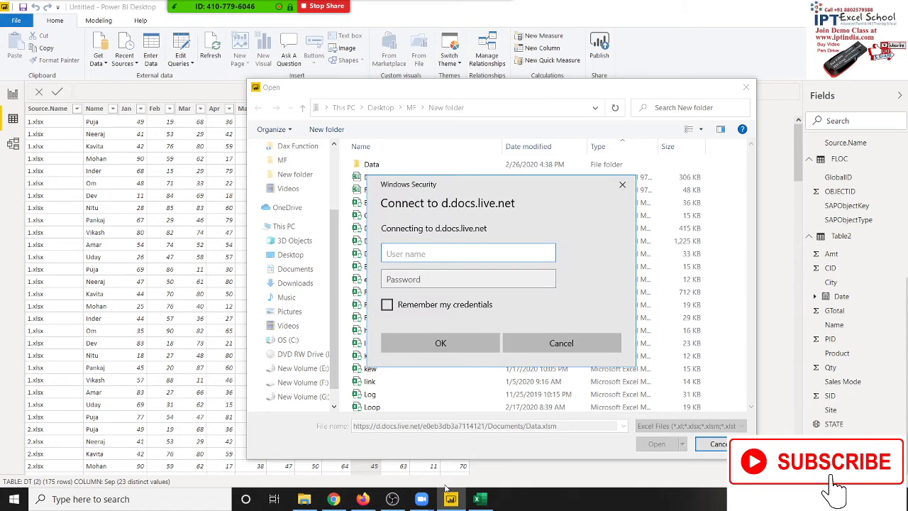
{"action": "key", "text": "Tab"}
{"action": "type", "text": "*"}
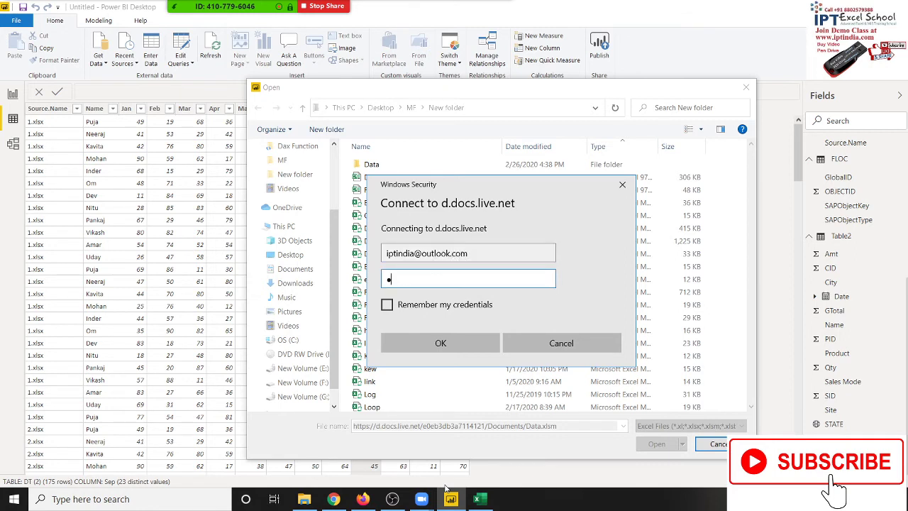
{"action": "type", "text": "*****"}
{"action": "type", "text": "*****"}
{"action": "left_click", "coordinate": [439, 303]}
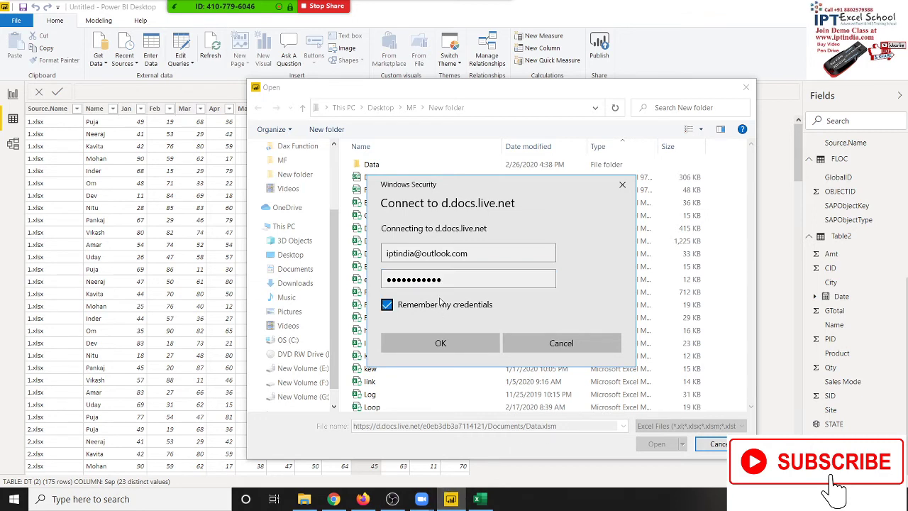
{"action": "left_click", "coordinate": [440, 344]}
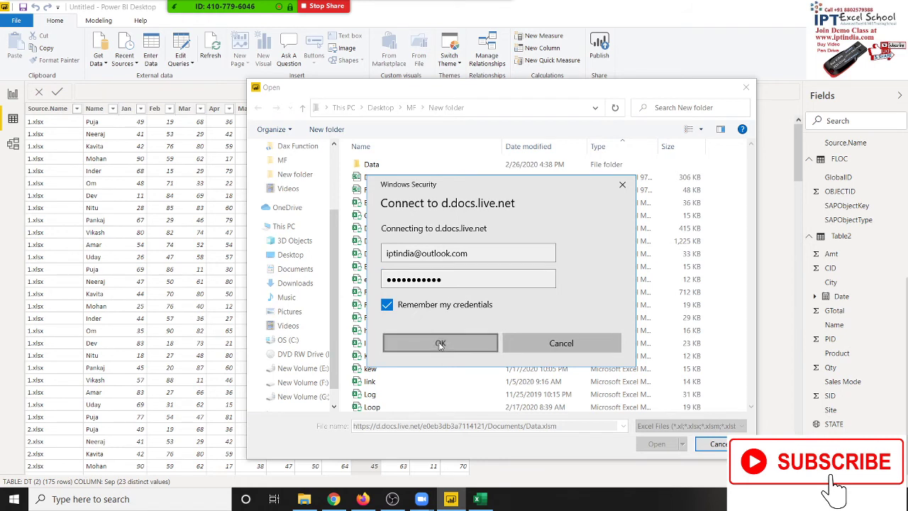
{"action": "left_click", "coordinate": [440, 344]}
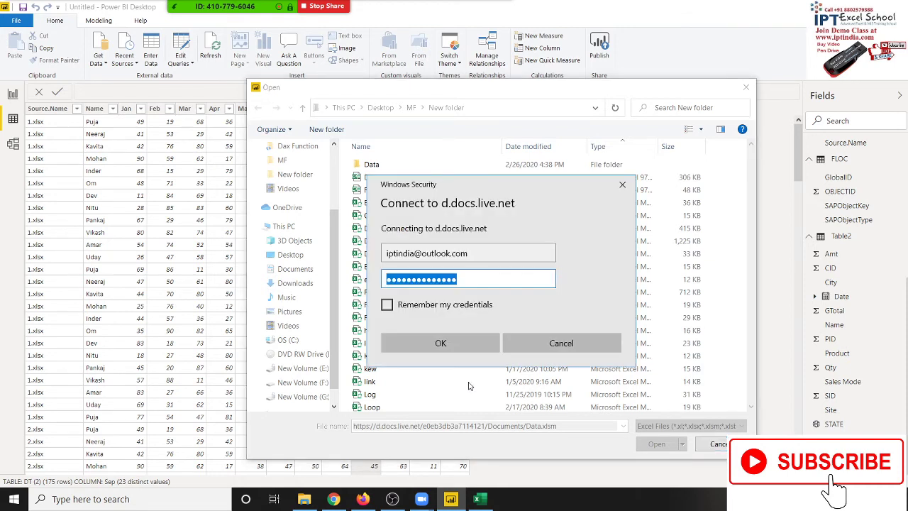
Re-enter the password with Remember my credentials ticked until the Navigator lists Data, Sheet1, Sheet2 and Sheet3.
{"action": "type", "text": "*"}
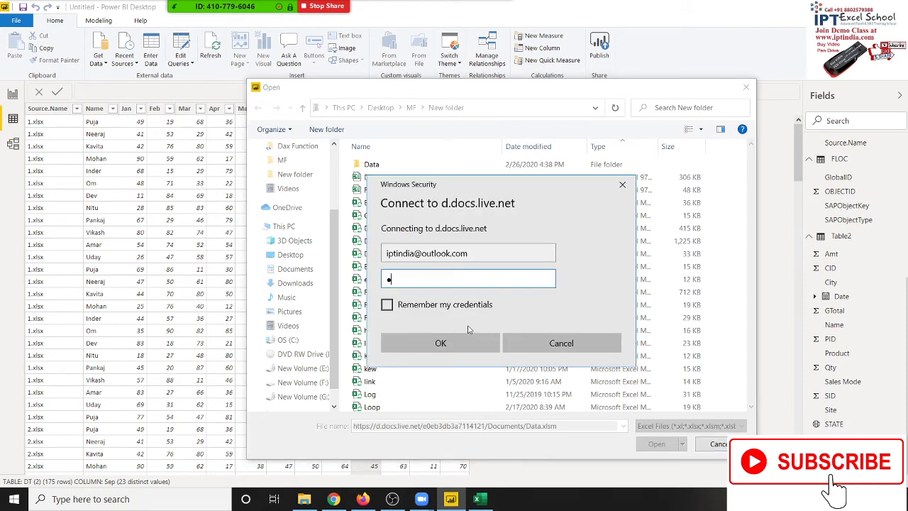
{"action": "type", "text": "*****"}
{"action": "type", "text": "**"}
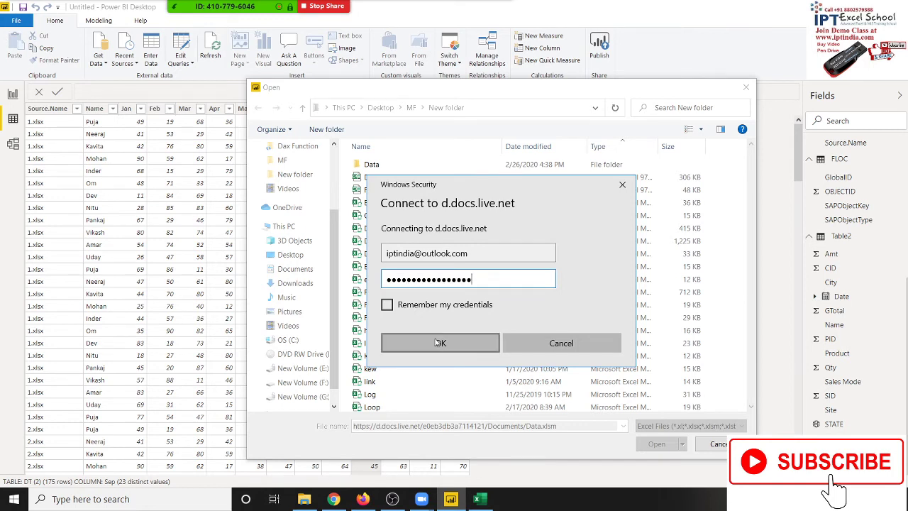
{"action": "left_click", "coordinate": [386, 304]}
{"action": "left_click", "coordinate": [440, 342]}
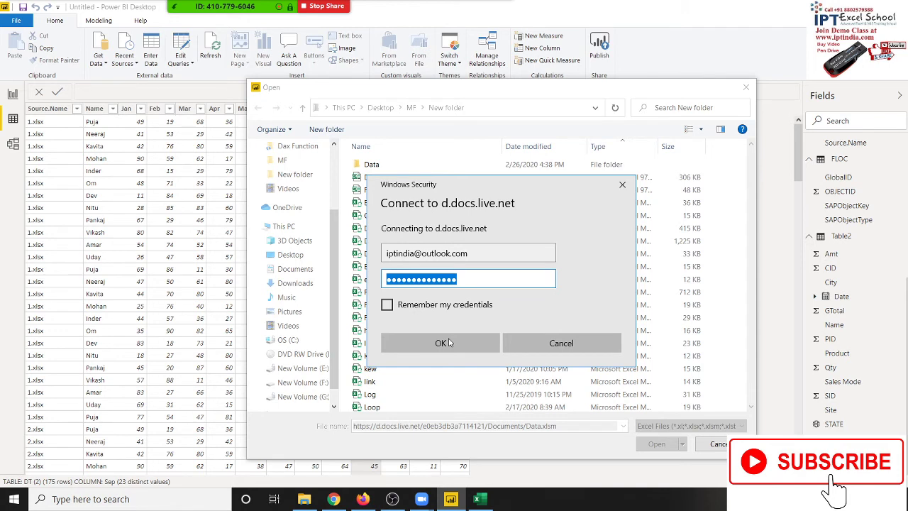
{"action": "type", "text": "a••"}
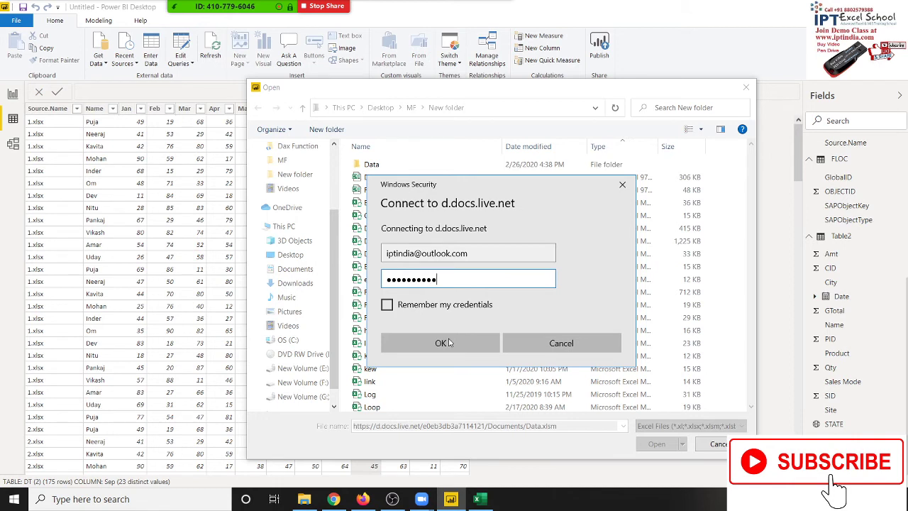
{"action": "left_click", "coordinate": [408, 305]}
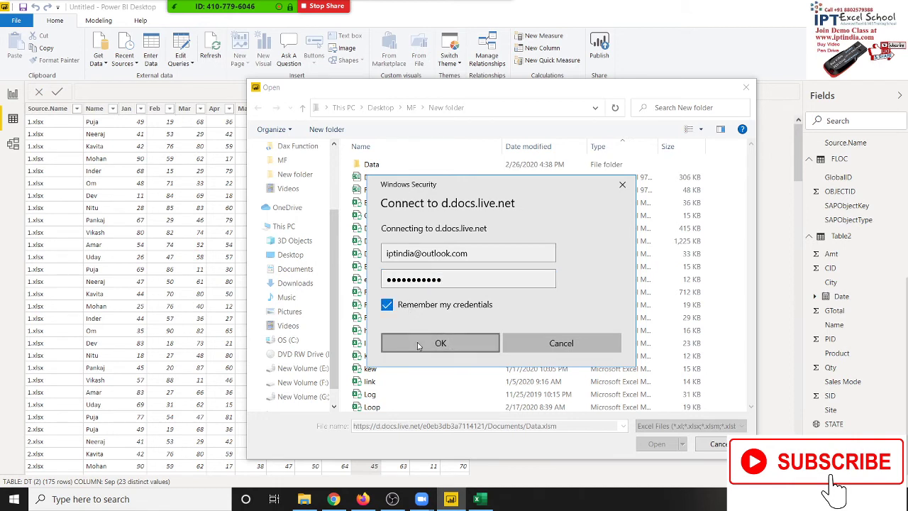
{"action": "left_click", "coordinate": [417, 343]}
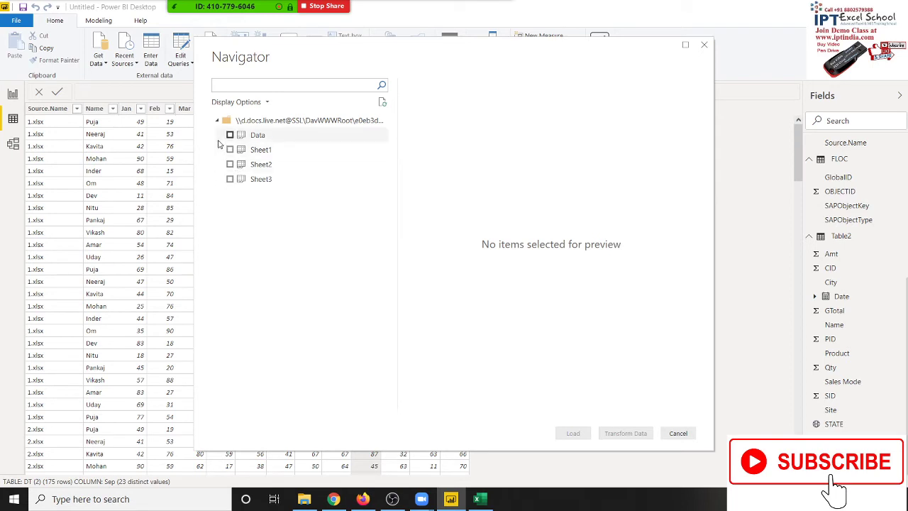
Tick the Data sheet in Navigator, load it, and select a cell in its Mar column.
{"action": "left_click", "coordinate": [230, 136]}
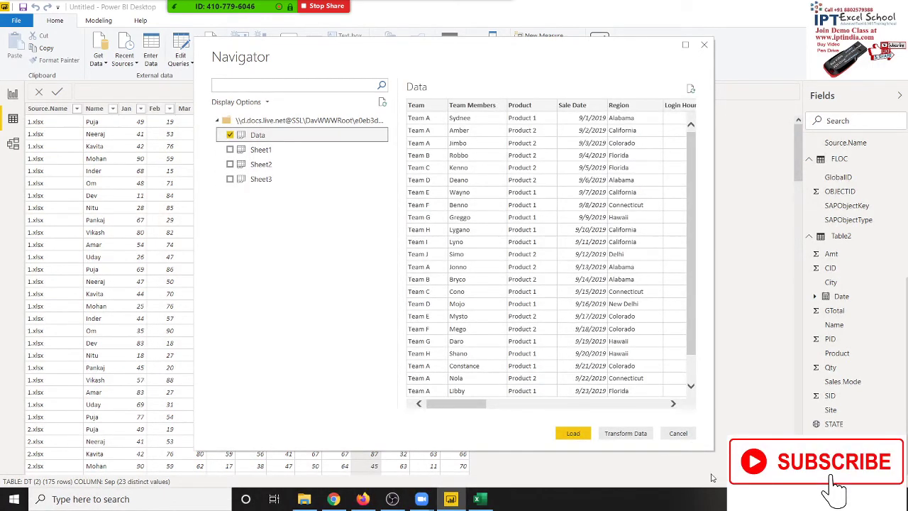
{"action": "left_click", "coordinate": [573, 432]}
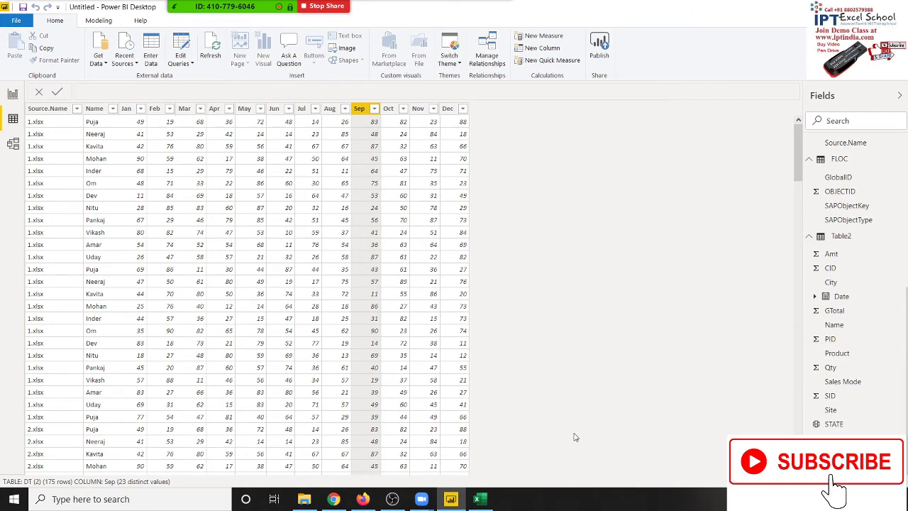
{"action": "left_click", "coordinate": [190, 232]}
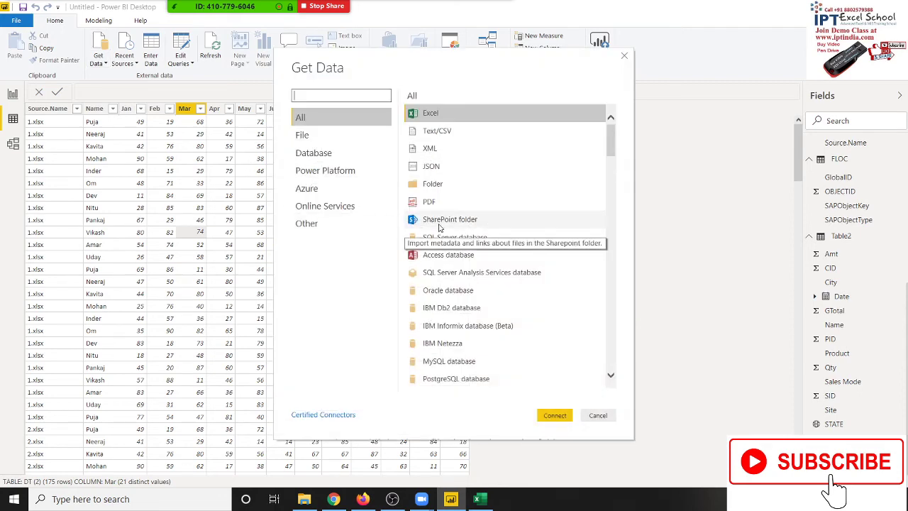
{"action": "left_click", "coordinate": [317, 136]}
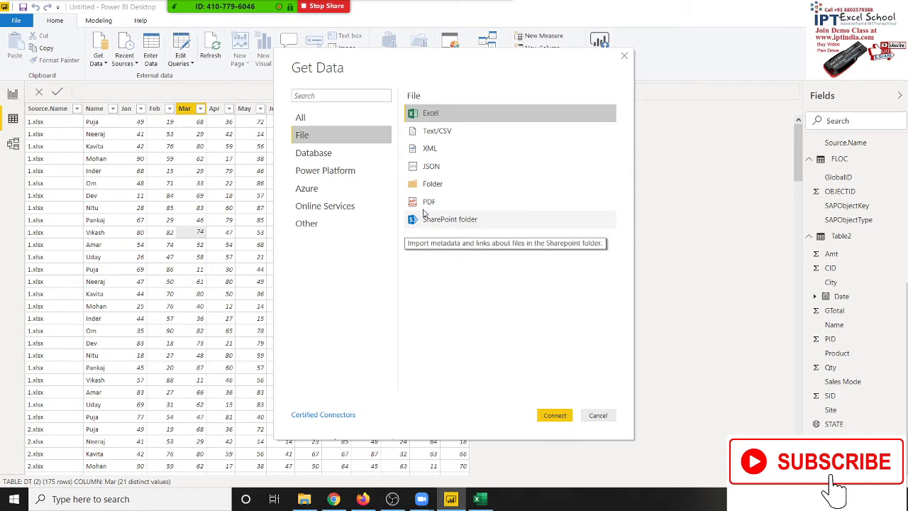
{"action": "left_click", "coordinate": [346, 158]}
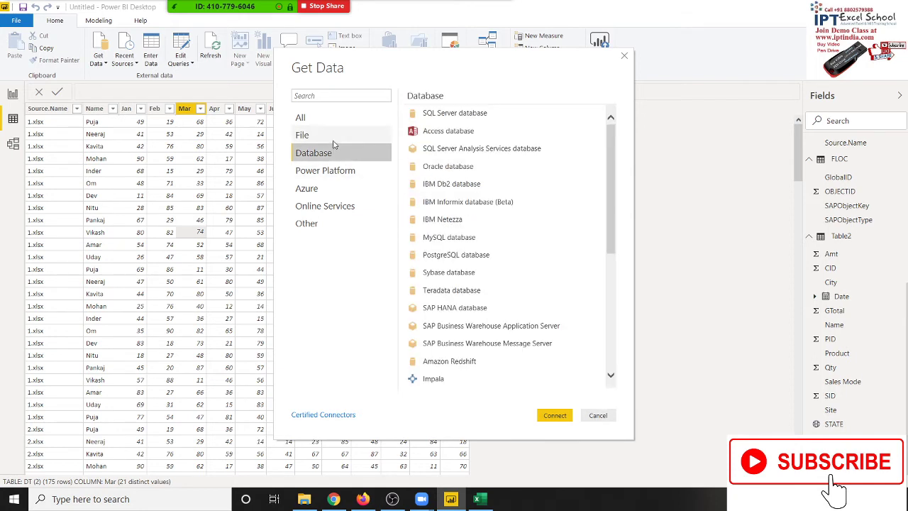
{"action": "left_click", "coordinate": [334, 141]}
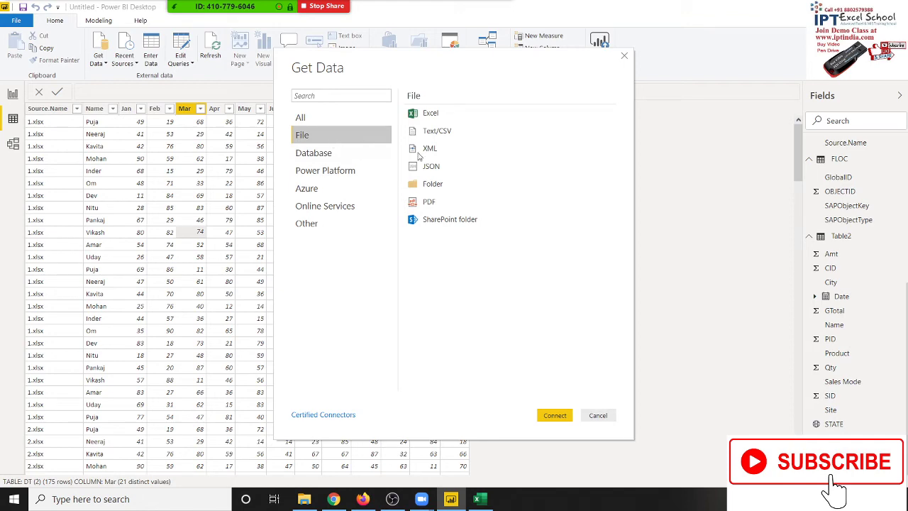
{"action": "left_click", "coordinate": [624, 57]}
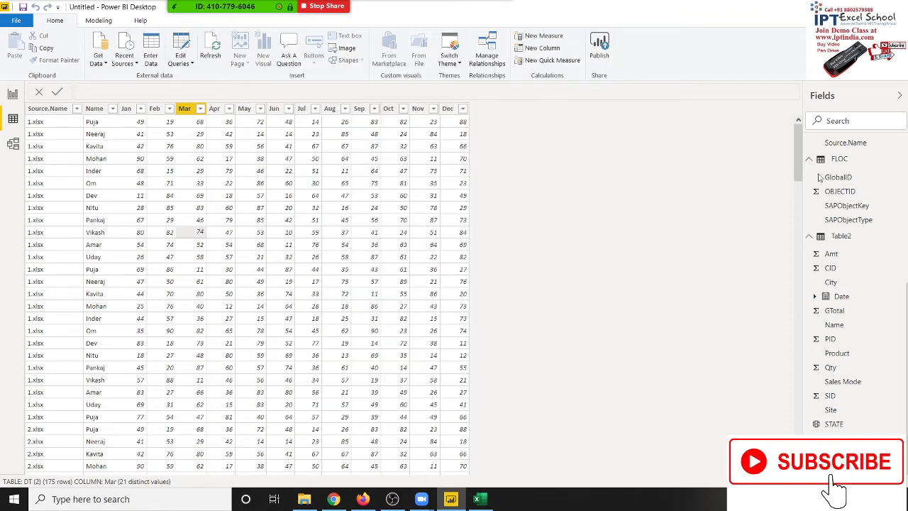
{"action": "left_click", "coordinate": [810, 160]}
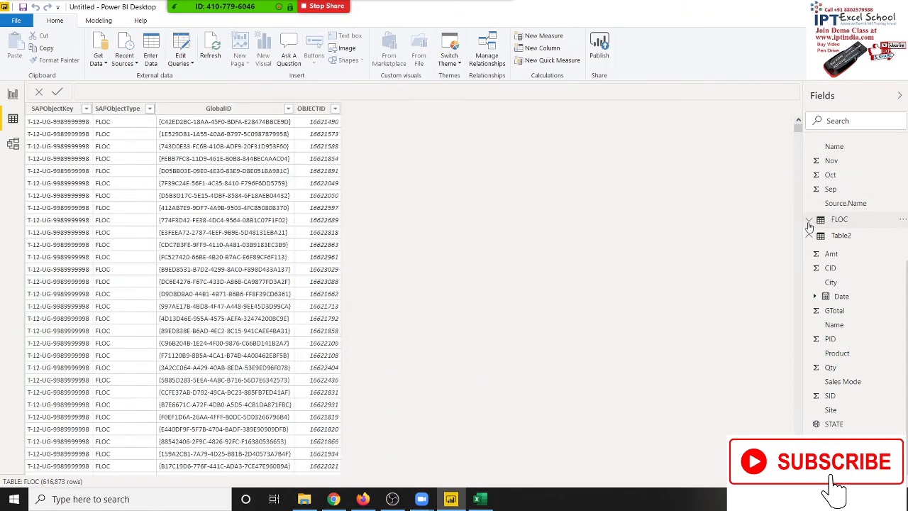
{"action": "left_click", "coordinate": [809, 221]}
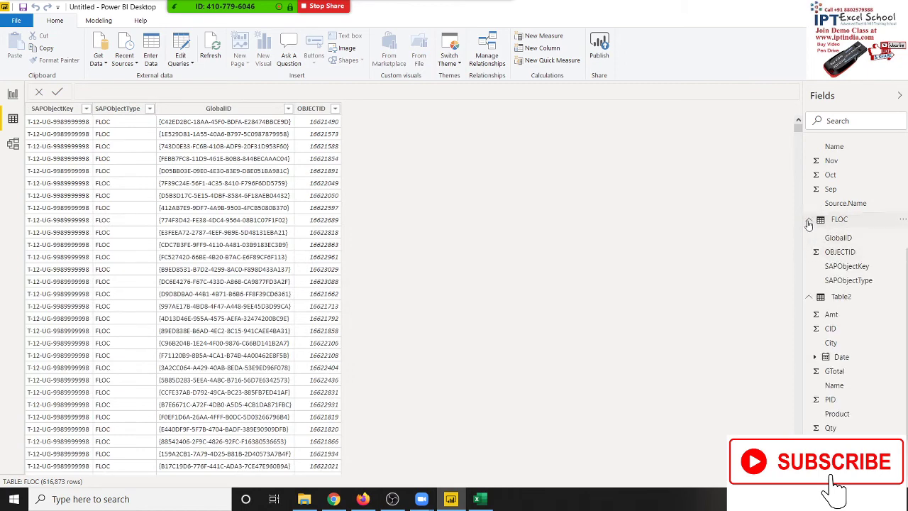
{"action": "left_click", "coordinate": [809, 220]}
{"action": "left_click", "coordinate": [810, 239]}
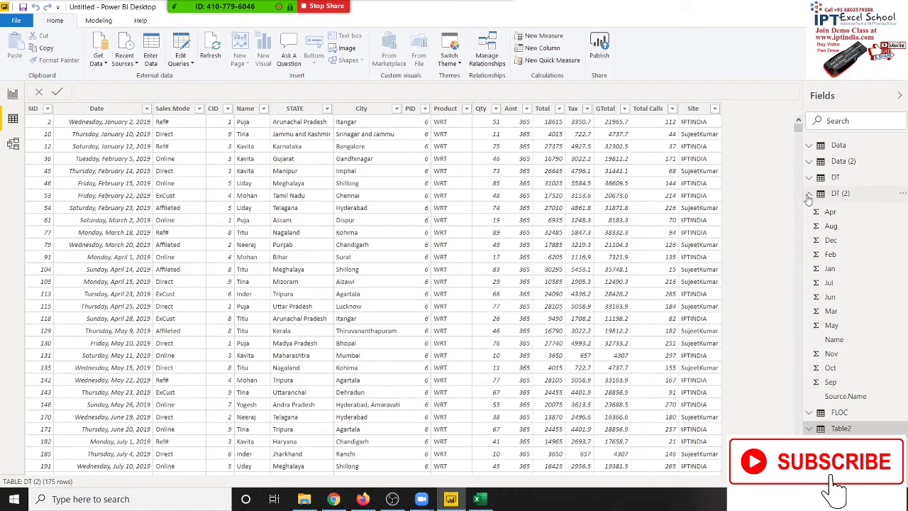
{"action": "left_click", "coordinate": [809, 193]}
{"action": "left_click", "coordinate": [834, 197]}
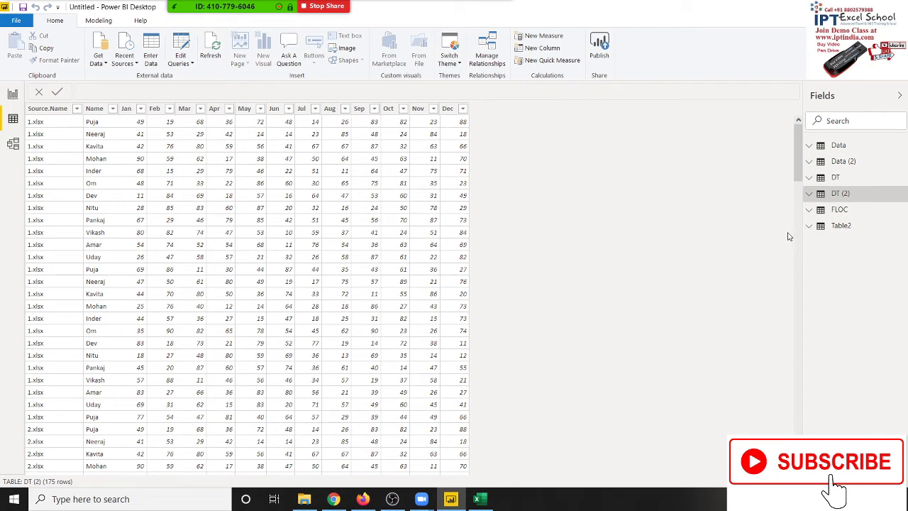
Plot Table2's Qty per Name as a clustered column chart, enlarged in the page's top-left corner.
{"action": "left_click", "coordinate": [14, 93]}
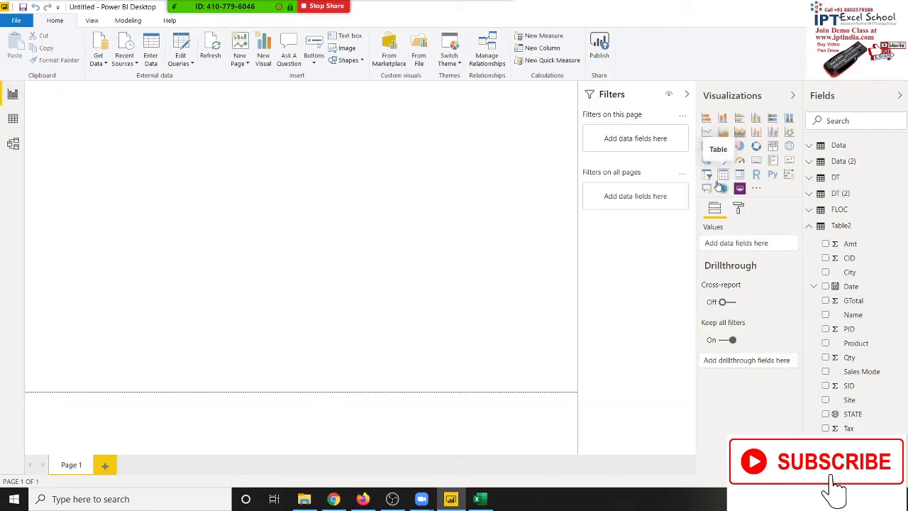
{"action": "left_click", "coordinate": [816, 225]}
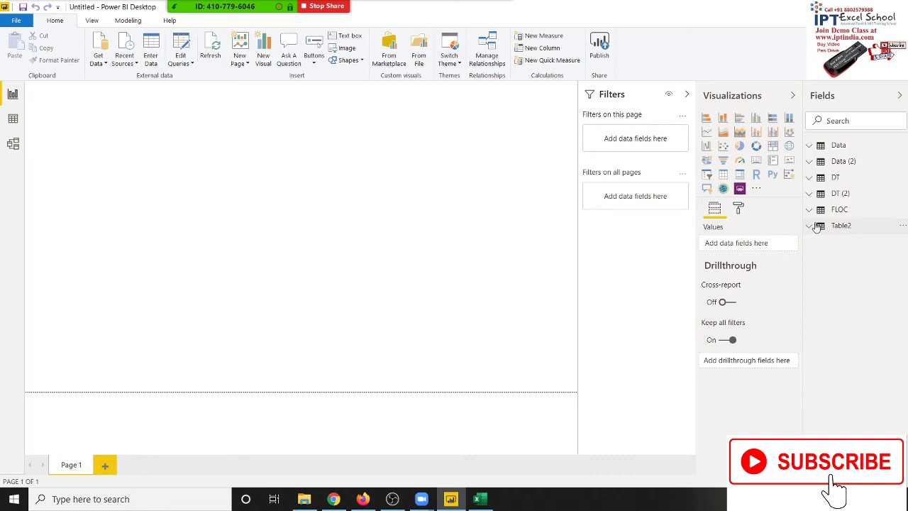
{"action": "left_click", "coordinate": [816, 225]}
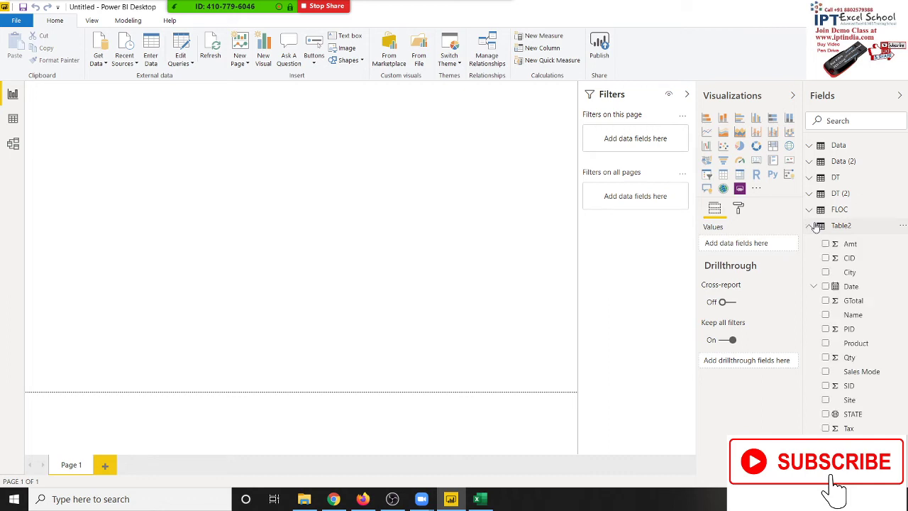
{"action": "left_click_drag", "start_coordinate": [863, 320], "coordinate": [198, 149]}
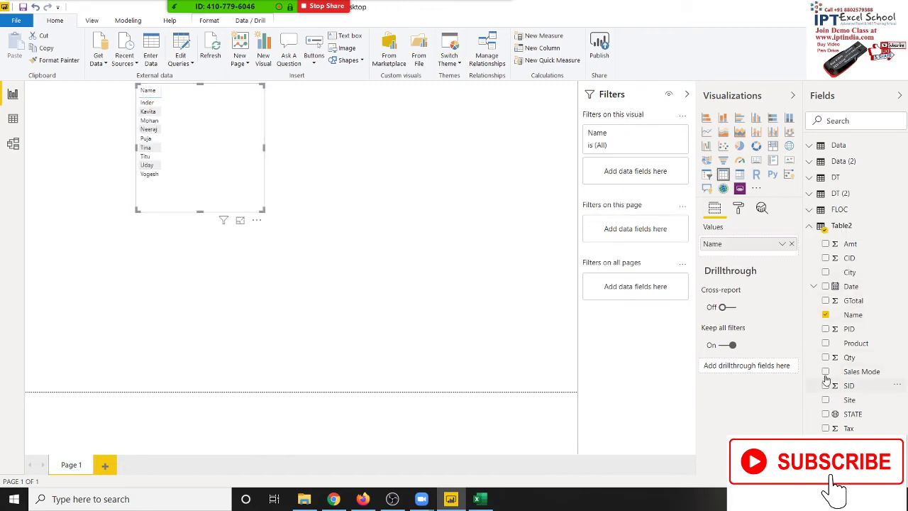
{"action": "left_click", "coordinate": [826, 356]}
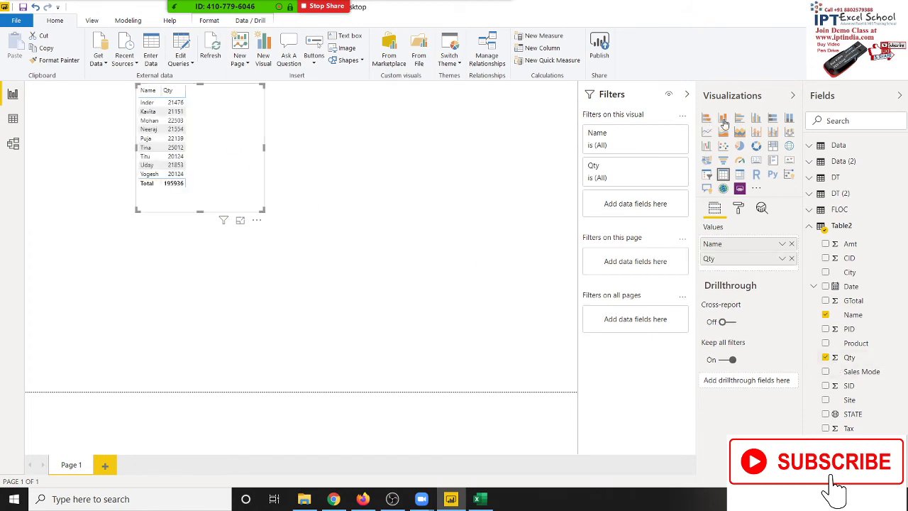
{"action": "left_click", "coordinate": [756, 119]}
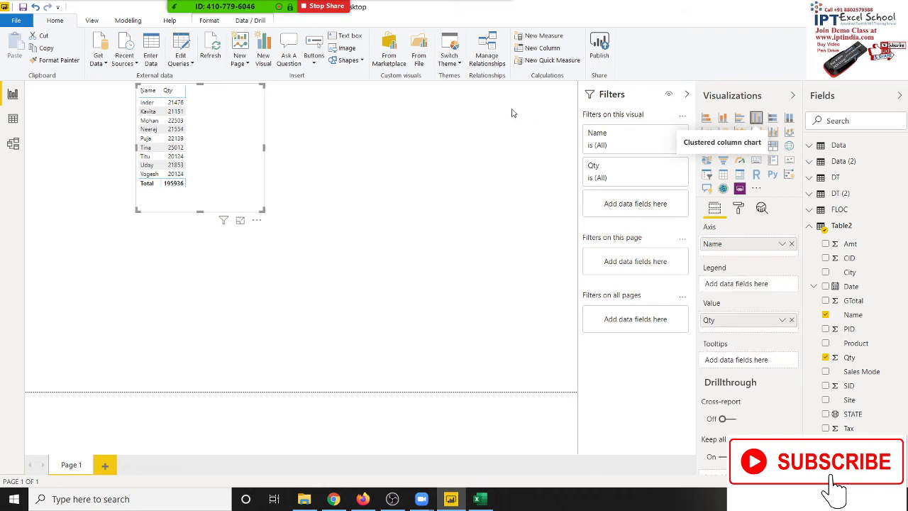
{"action": "left_click_drag", "start_coordinate": [198, 100], "coordinate": [101, 109]}
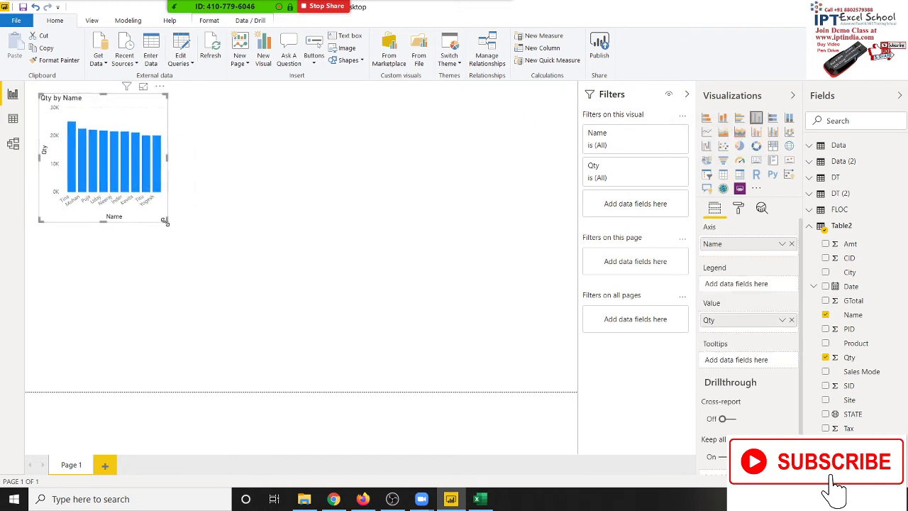
{"action": "left_click_drag", "start_coordinate": [162, 222], "coordinate": [181, 234]}
{"action": "left_click", "coordinate": [222, 284]}
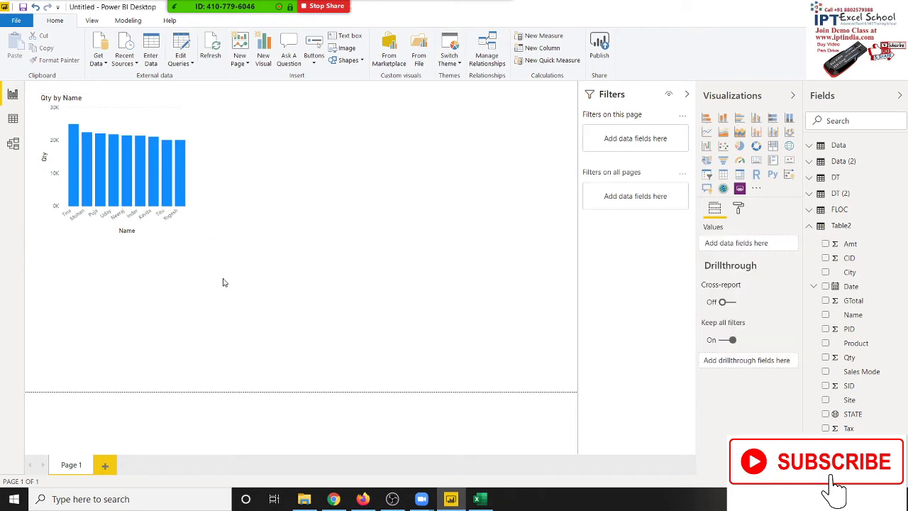
Add a gauge holding FLOC's GlobalID and move it to the top right beside the chart.
{"action": "left_click", "coordinate": [810, 225]}
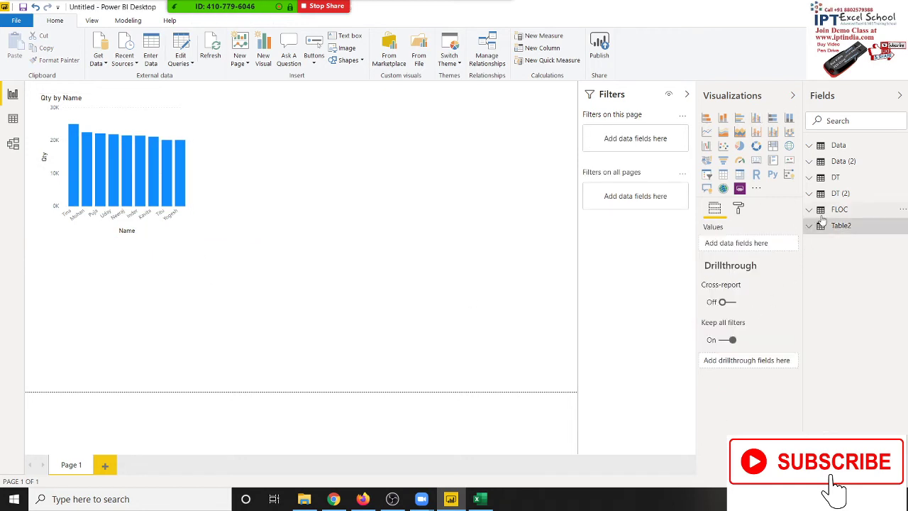
{"action": "left_click", "coordinate": [824, 213]}
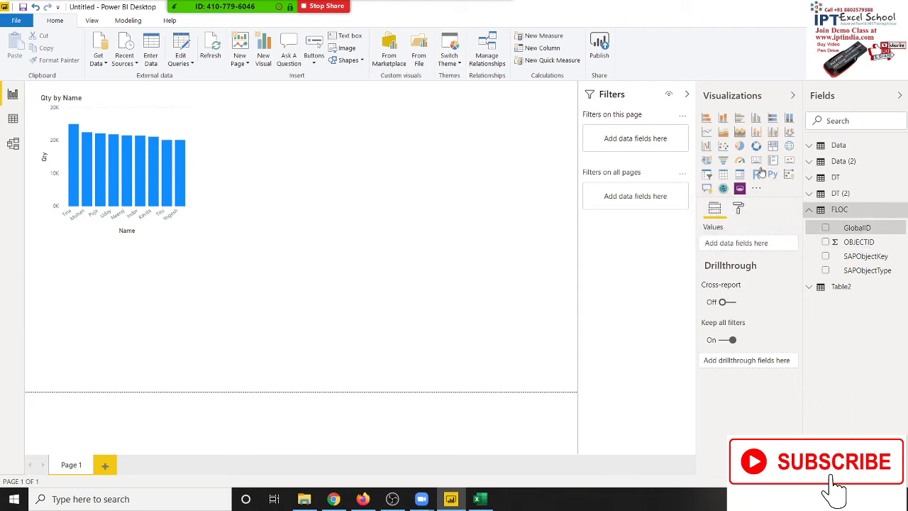
{"action": "left_click", "coordinate": [739, 162]}
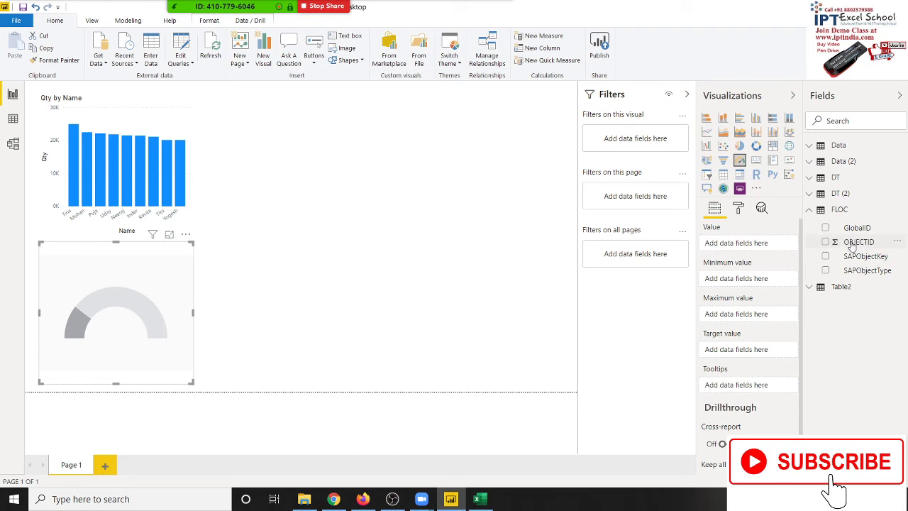
{"action": "mouse_move", "coordinate": [854, 228]}
{"action": "left_mouse_down"}
{"action": "mouse_move", "coordinate": [265, 342]}
{"action": "mouse_move", "coordinate": [132, 324]}
{"action": "left_mouse_up"}
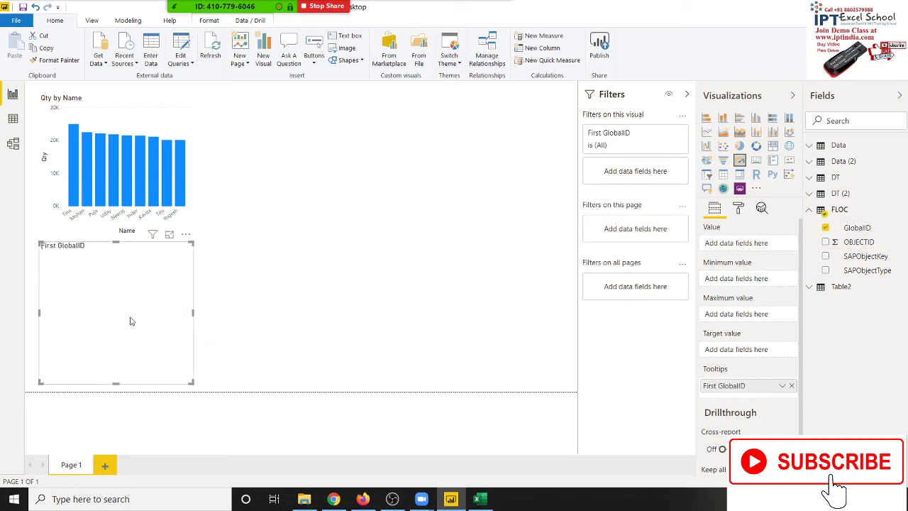
{"action": "left_click_drag", "start_coordinate": [117, 259], "coordinate": [484, 112]}
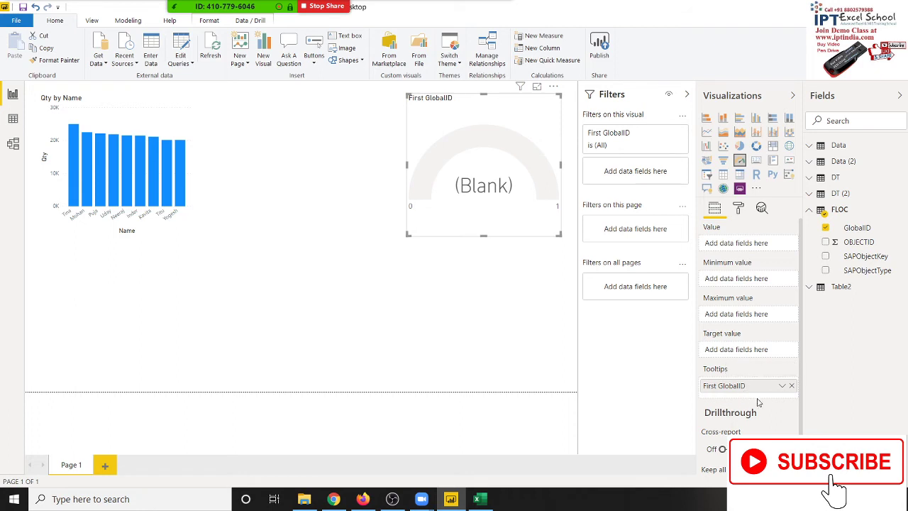
Switch GlobalID to Count, then remove it so the gauge has no fields.
{"action": "left_click", "coordinate": [783, 387]}
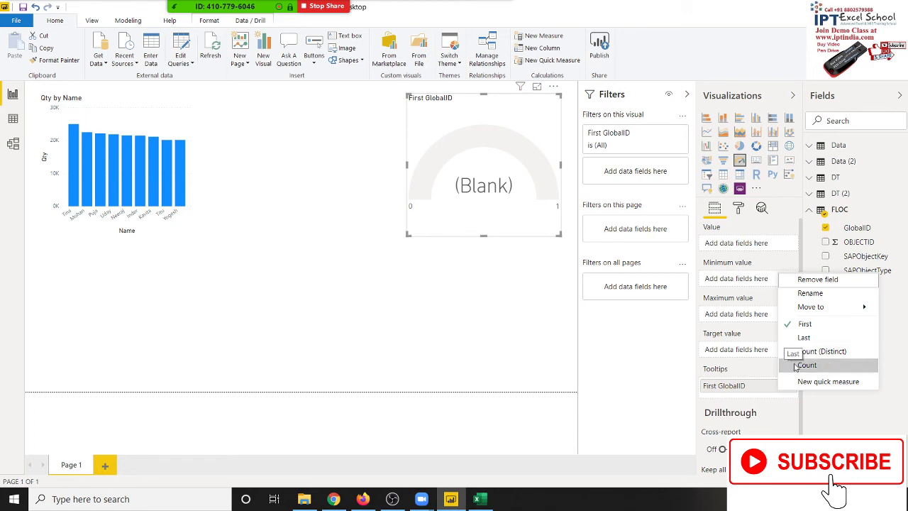
{"action": "left_click", "coordinate": [797, 365]}
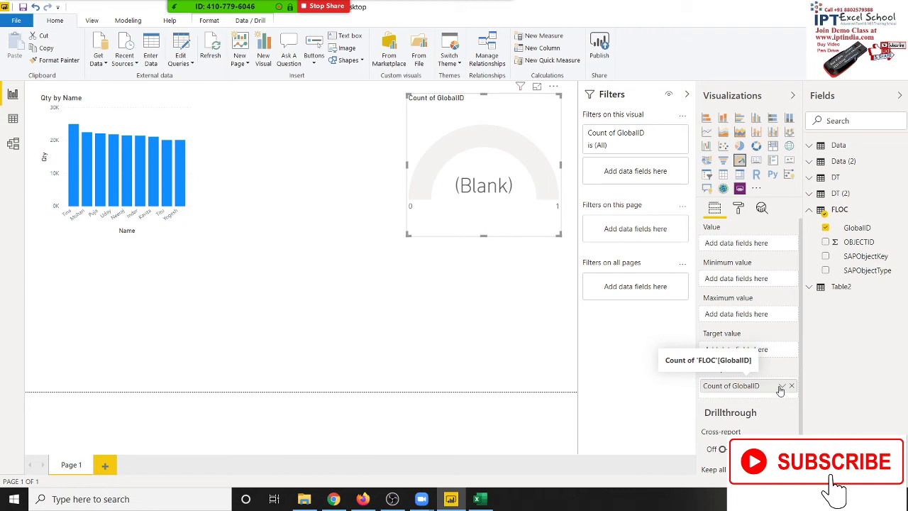
{"action": "left_click", "coordinate": [781, 386]}
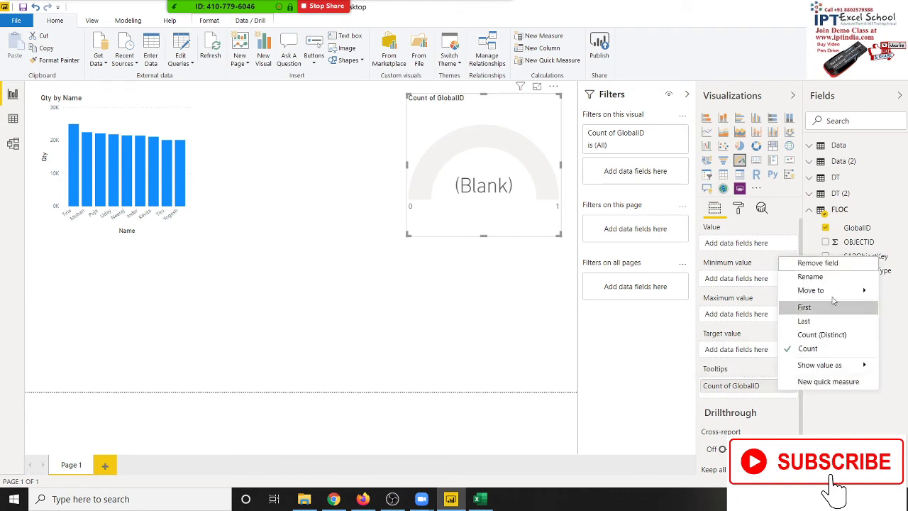
{"action": "left_click", "coordinate": [825, 228]}
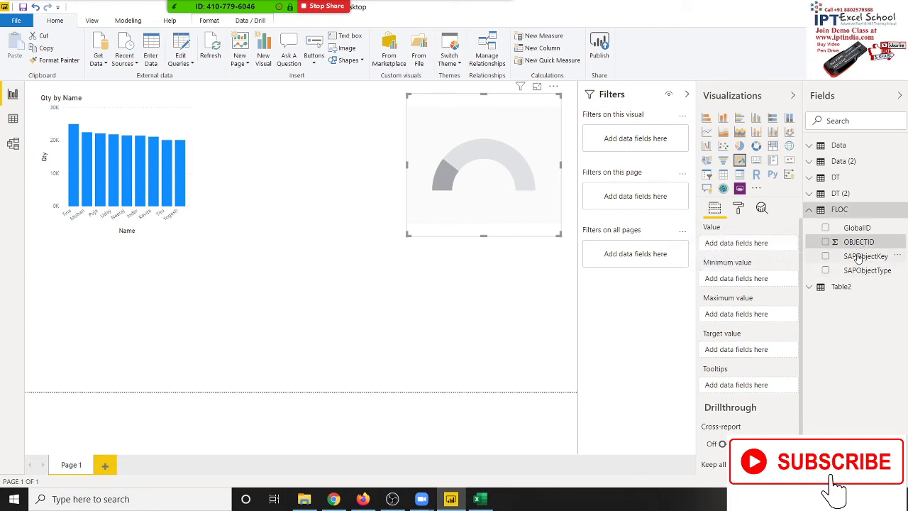
Add SAPObjectKey to the gauge aggregated as Count.
{"action": "left_click_drag", "start_coordinate": [858, 257], "coordinate": [525, 181]}
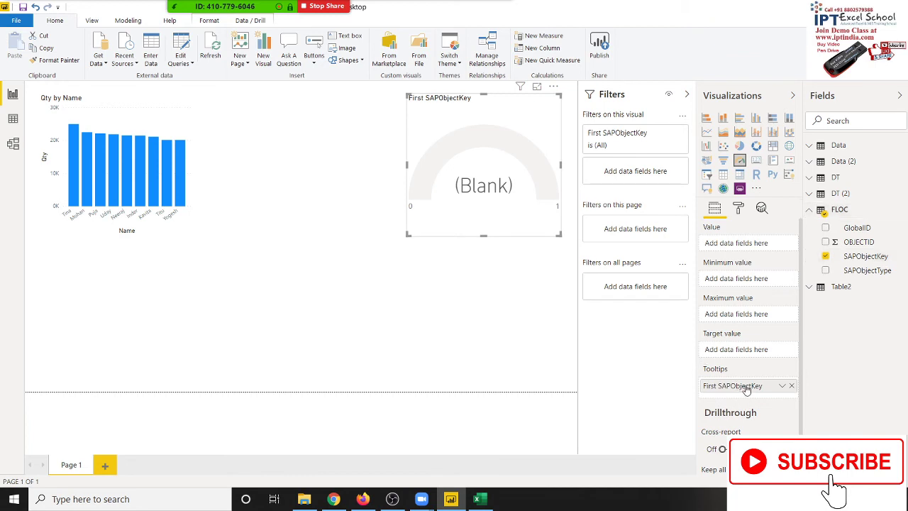
{"action": "left_click", "coordinate": [782, 387]}
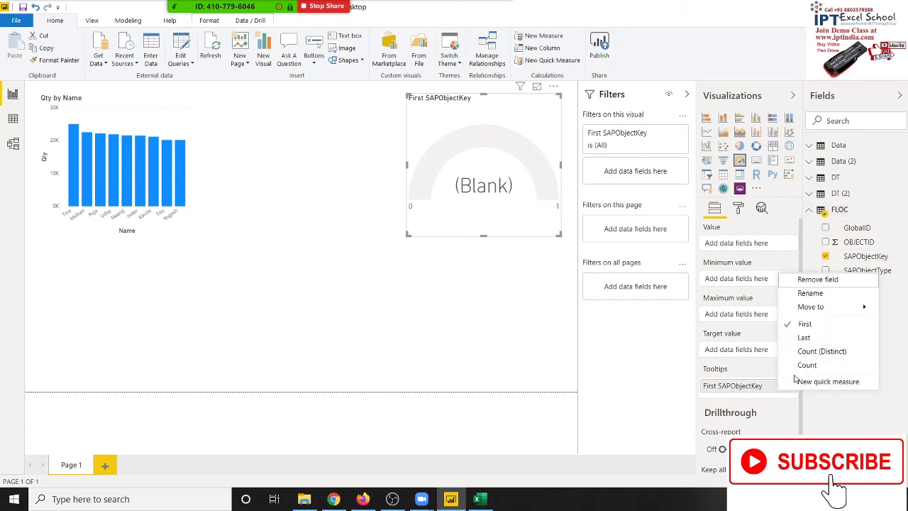
{"action": "left_click", "coordinate": [801, 352]}
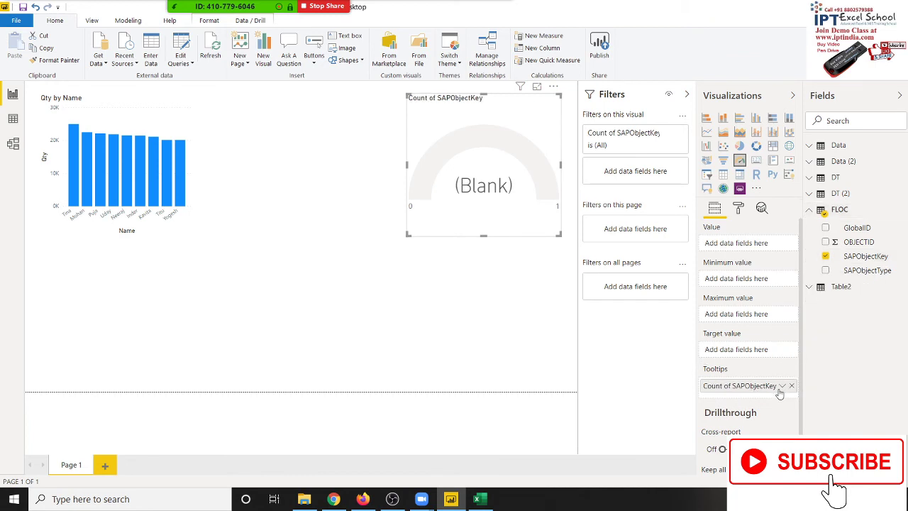
{"action": "left_click", "coordinate": [781, 387]}
{"action": "left_click", "coordinate": [794, 350]}
Move the SAPObjectKey count to Maximum value and back to Tooltips, then delete the gauge.
{"action": "left_click_drag", "start_coordinate": [759, 384], "coordinate": [756, 318]}
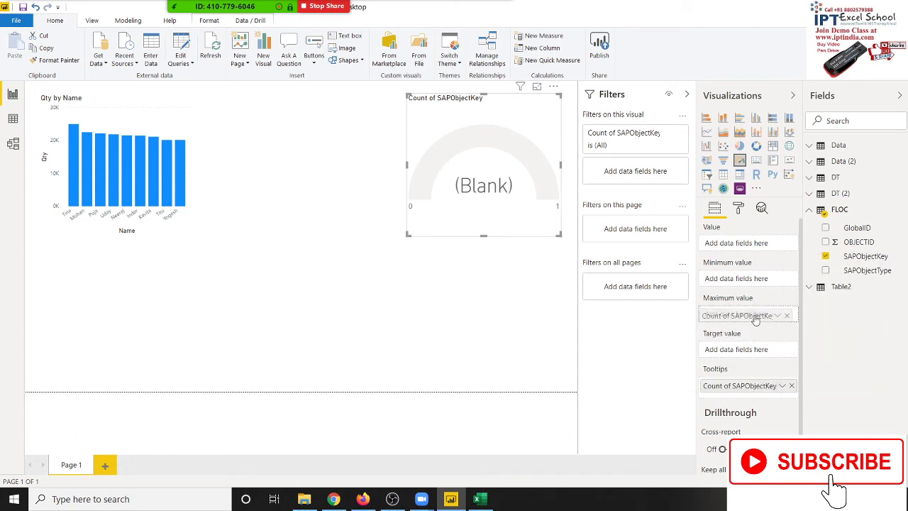
{"action": "left_click", "coordinate": [782, 315]}
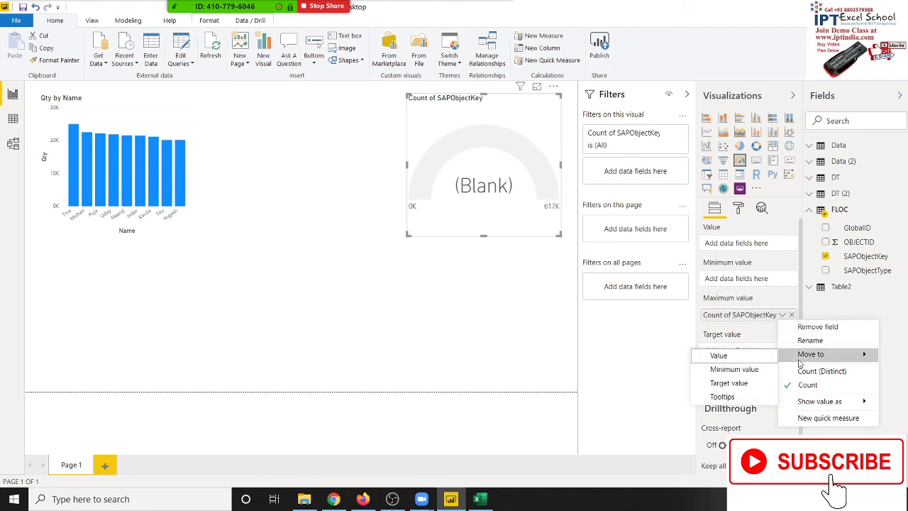
{"action": "left_click", "coordinate": [730, 323]}
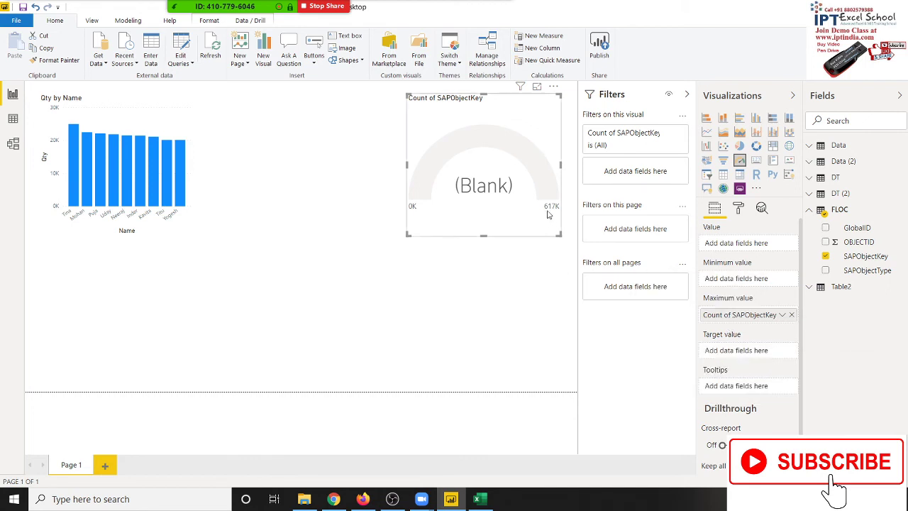
{"action": "left_click_drag", "start_coordinate": [764, 317], "coordinate": [766, 388]}
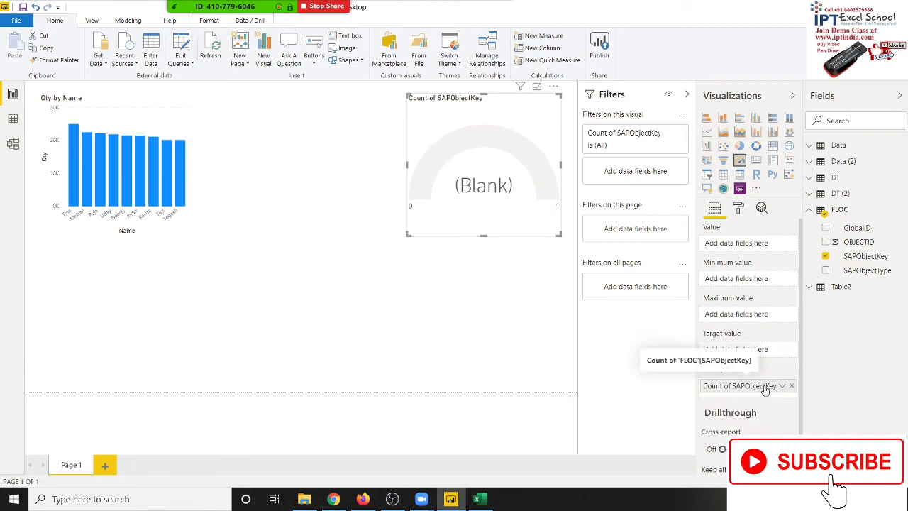
{"action": "left_click", "coordinate": [783, 386]}
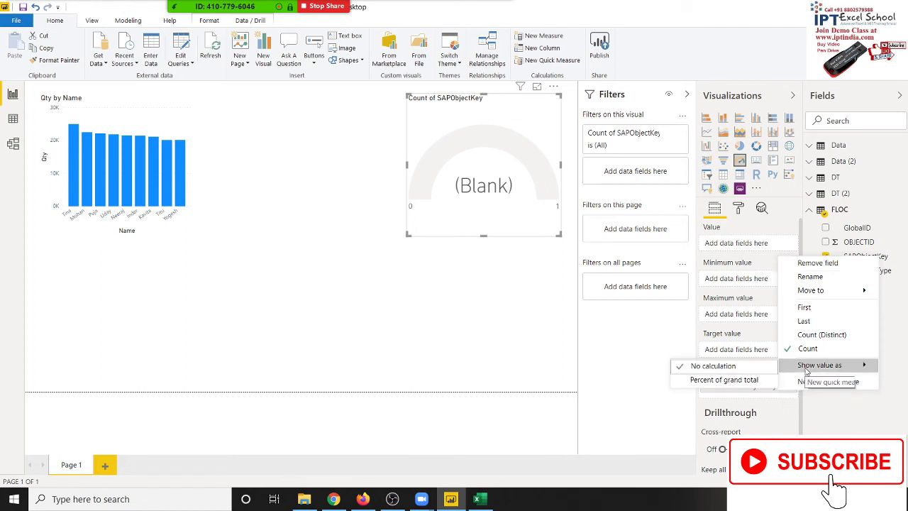
{"action": "left_click", "coordinate": [803, 403]}
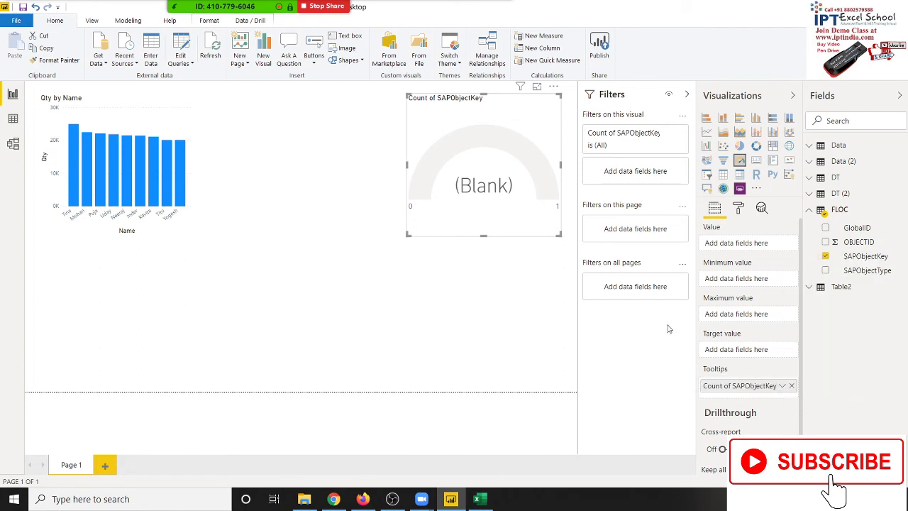
{"action": "left_click_drag", "start_coordinate": [561, 235], "coordinate": [555, 231]}
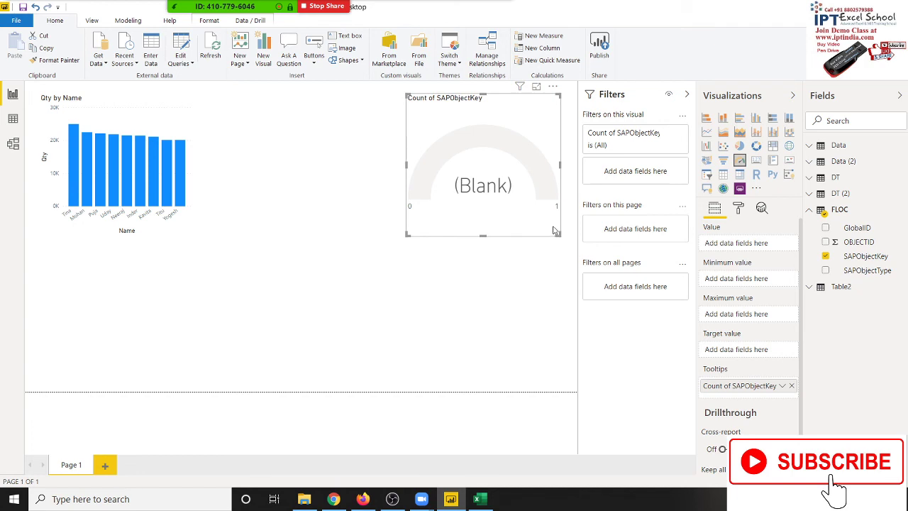
{"action": "key", "text": "Delete"}
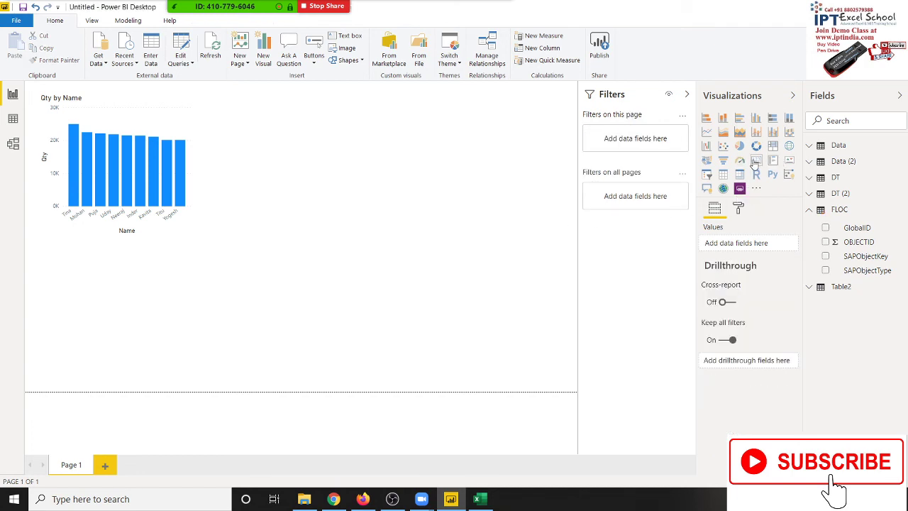
Place a card at the top right and drop DT (2)'s Sep field on it, showing 9002.
{"action": "left_click", "coordinate": [757, 162]}
{"action": "left_click_drag", "start_coordinate": [187, 305], "coordinate": [550, 146]}
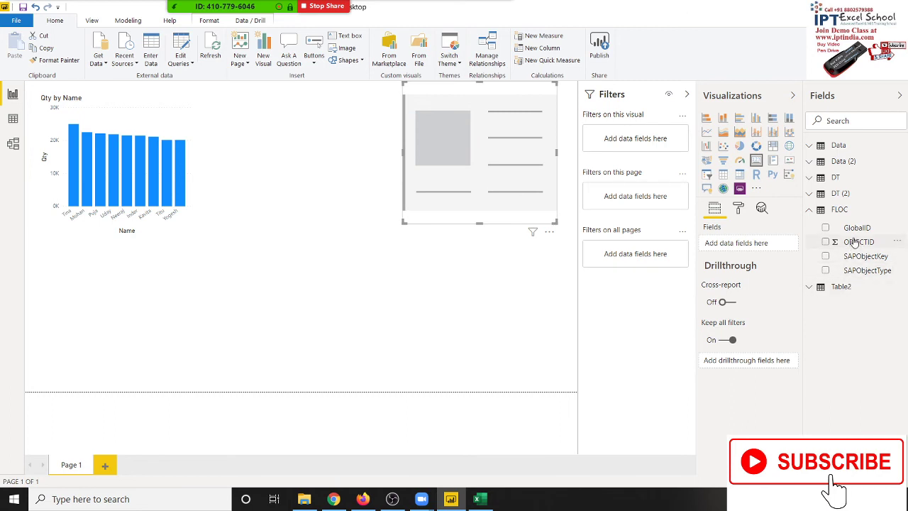
{"action": "left_click", "coordinate": [811, 211]}
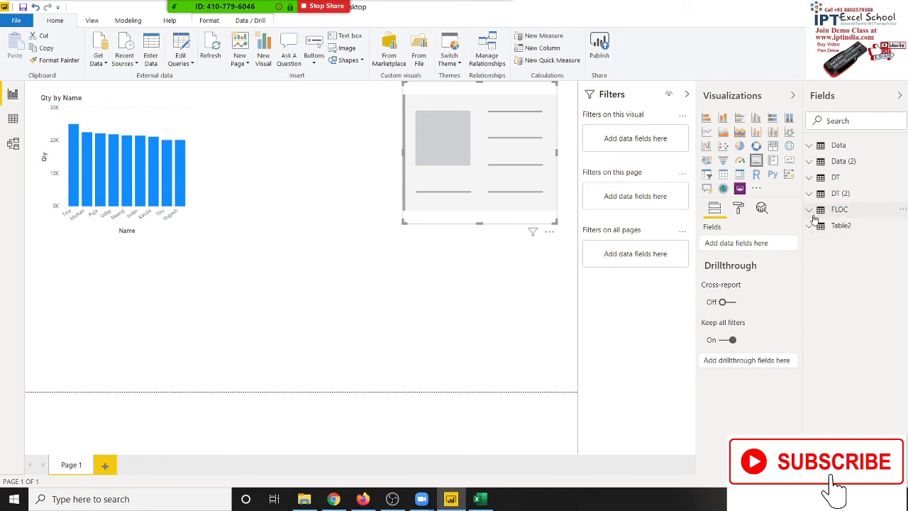
{"action": "left_click", "coordinate": [813, 225]}
{"action": "left_click", "coordinate": [813, 225]}
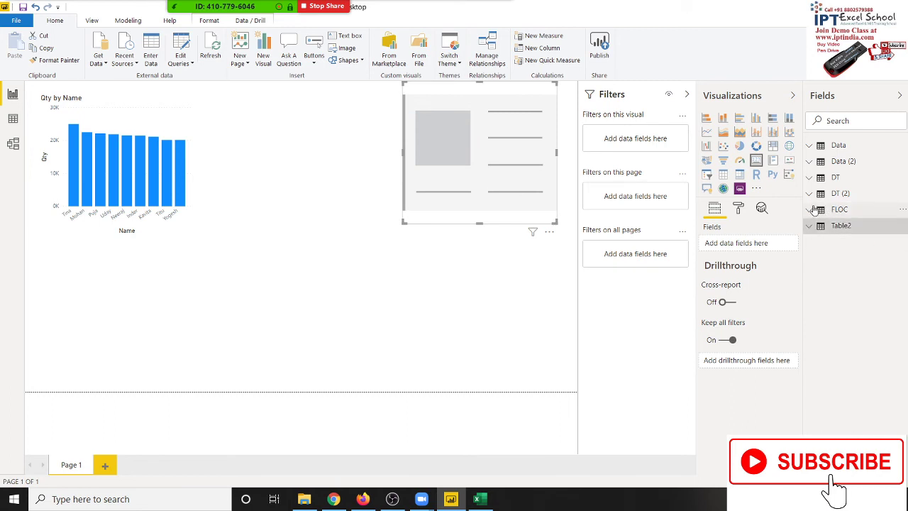
{"action": "left_click", "coordinate": [811, 194]}
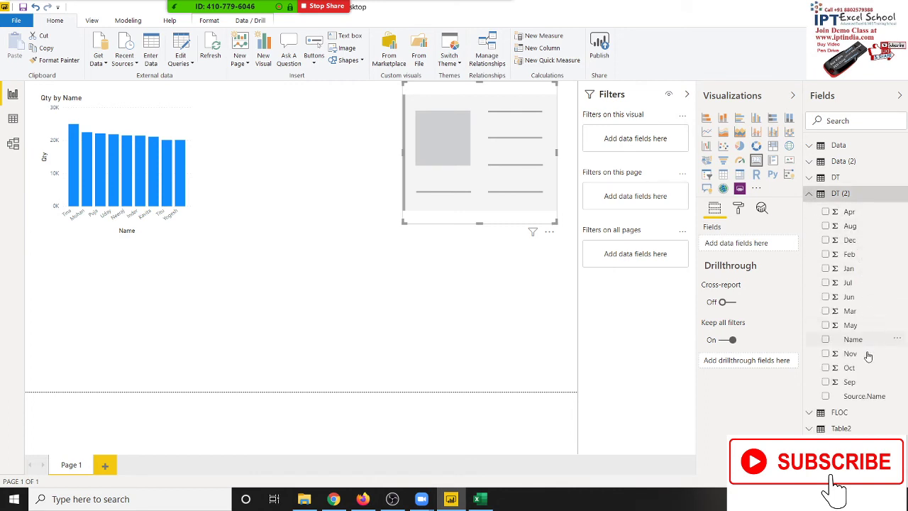
{"action": "left_click_drag", "start_coordinate": [854, 386], "coordinate": [478, 164]}
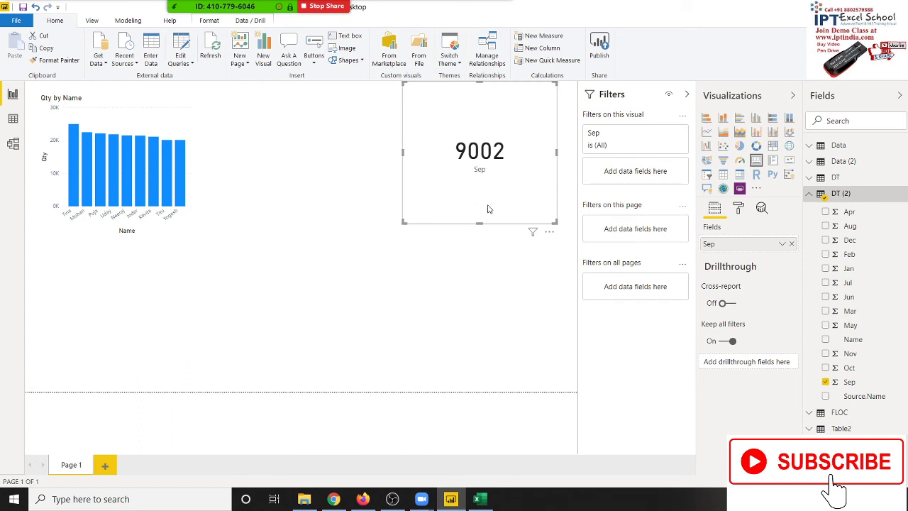
Try the column chart visual on the card, undo back to the card, and deselect it.
{"action": "left_click", "coordinate": [756, 118]}
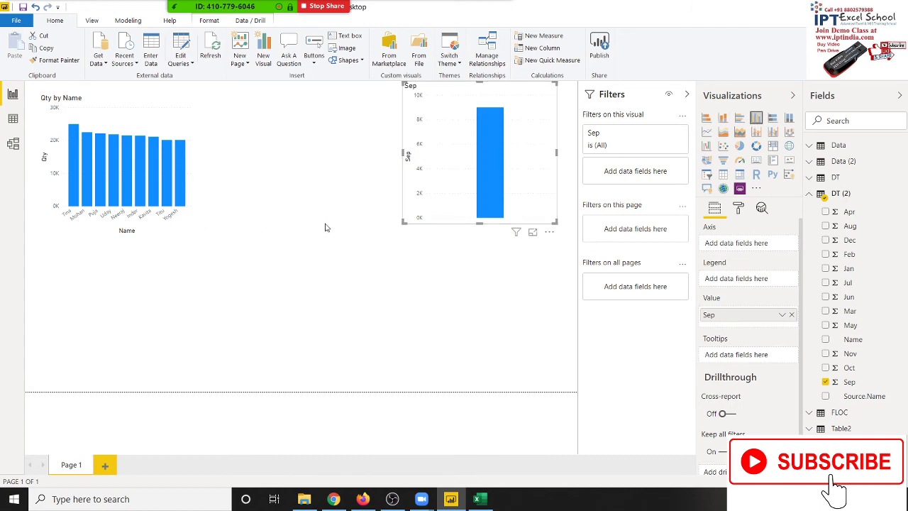
{"action": "key", "text": "ctrl+z"}
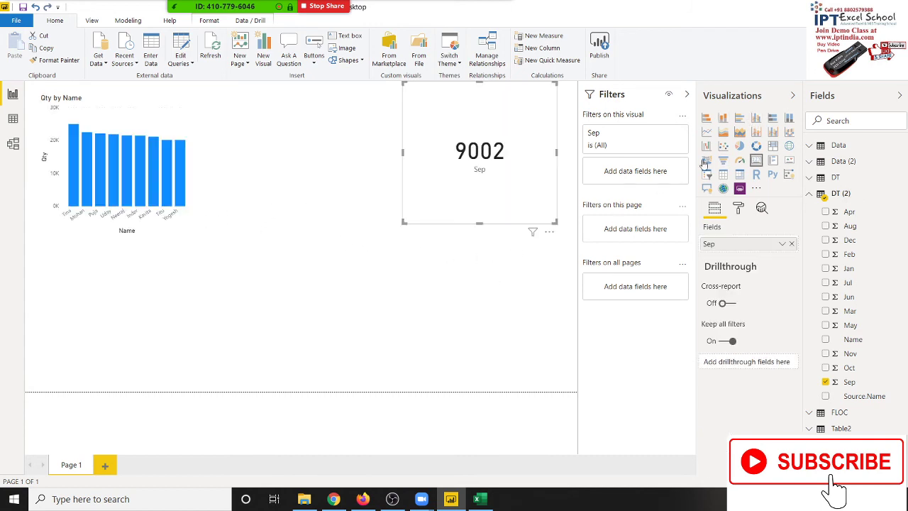
{"action": "left_click", "coordinate": [443, 309]}
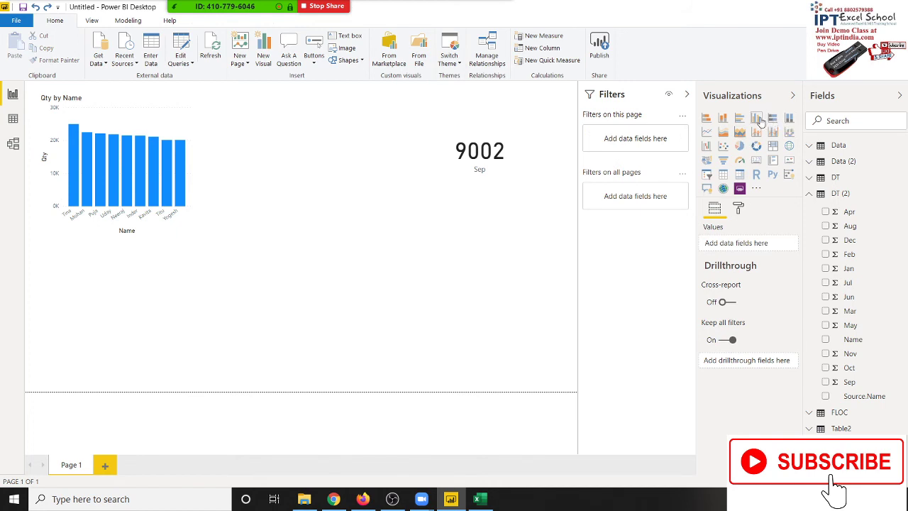
{"action": "left_click", "coordinate": [757, 119]}
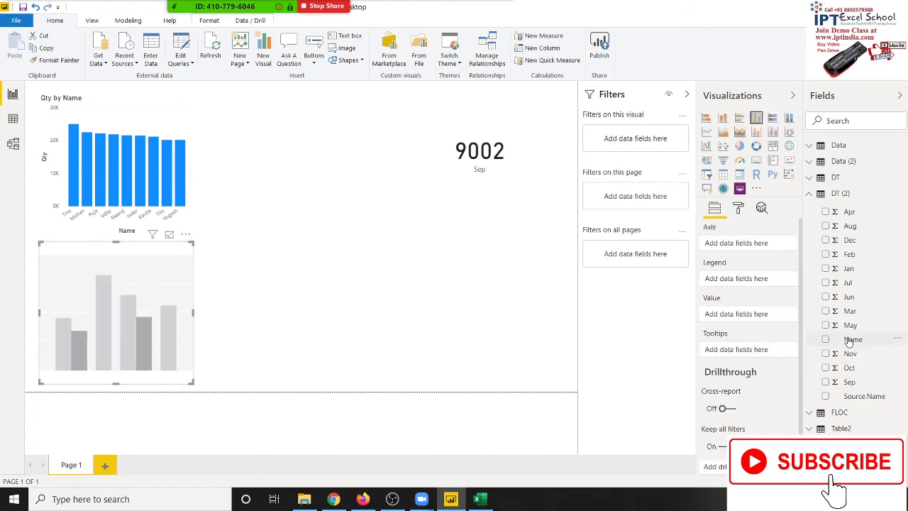
{"action": "left_click_drag", "start_coordinate": [851, 340], "coordinate": [160, 328]}
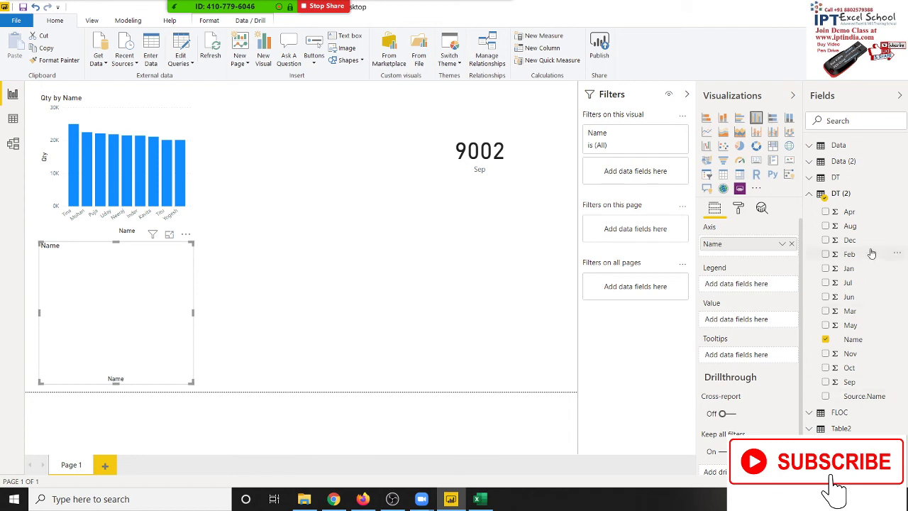
{"action": "left_click_drag", "start_coordinate": [854, 241], "coordinate": [110, 343]}
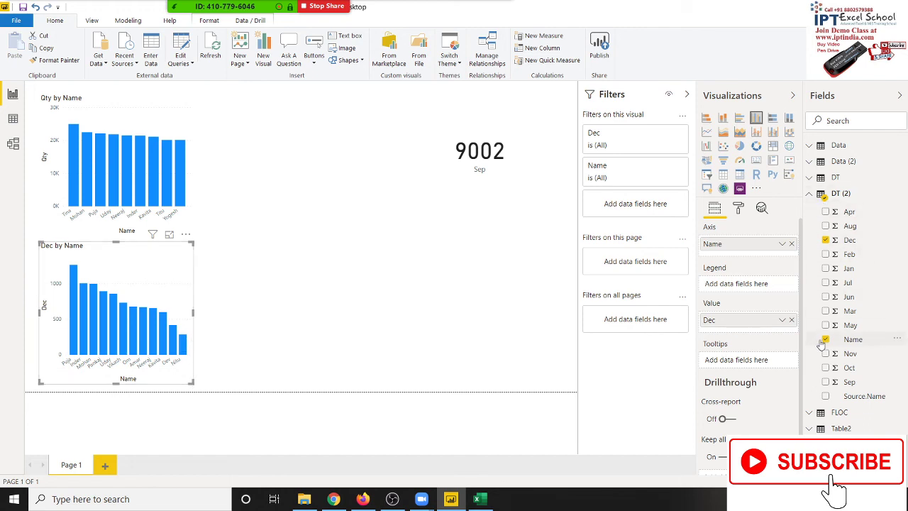
{"action": "left_click", "coordinate": [826, 241]}
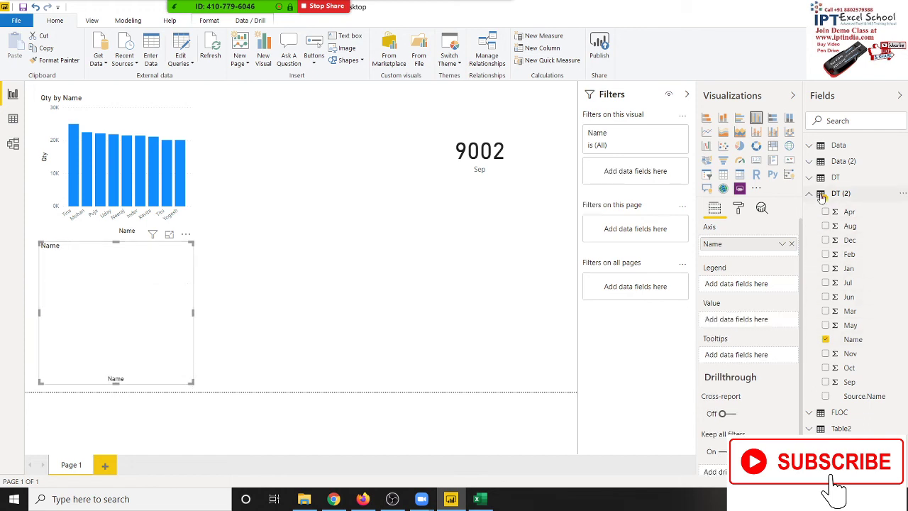
{"action": "left_click", "coordinate": [823, 194]}
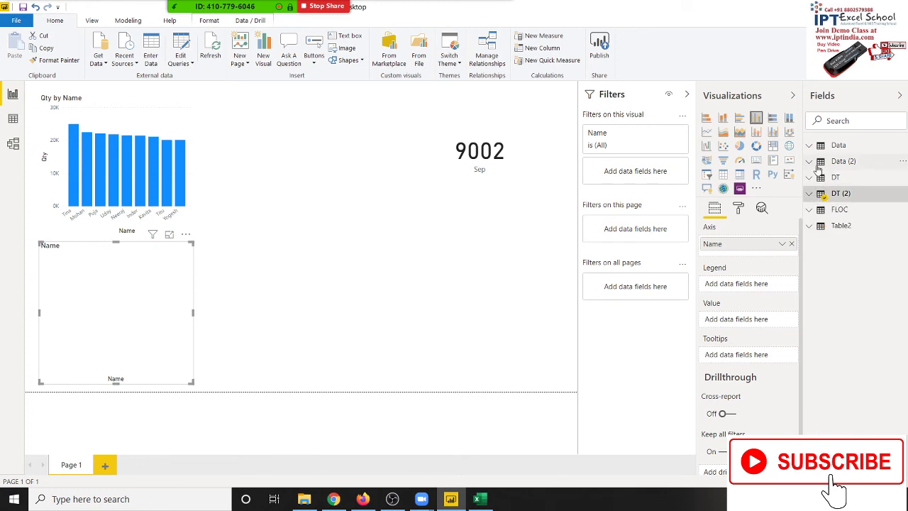
{"action": "left_click", "coordinate": [815, 165]}
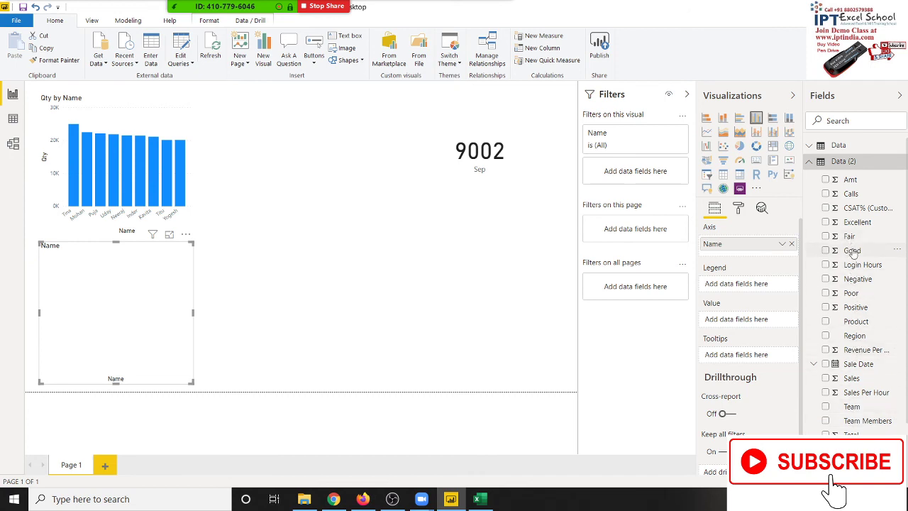
{"action": "left_click_drag", "start_coordinate": [854, 253], "coordinate": [169, 324]}
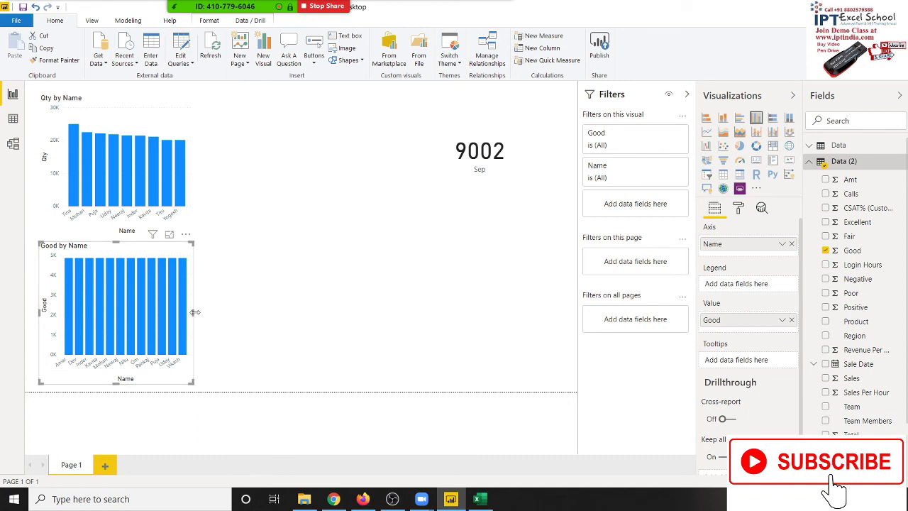
{"action": "left_click", "coordinate": [358, 321]}
{"action": "left_click", "coordinate": [182, 313]}
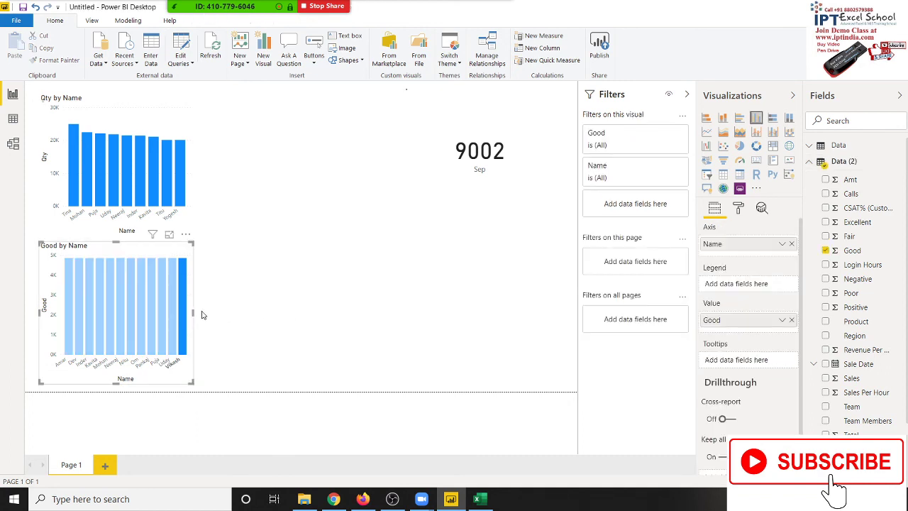
{"action": "left_click", "coordinate": [188, 362]}
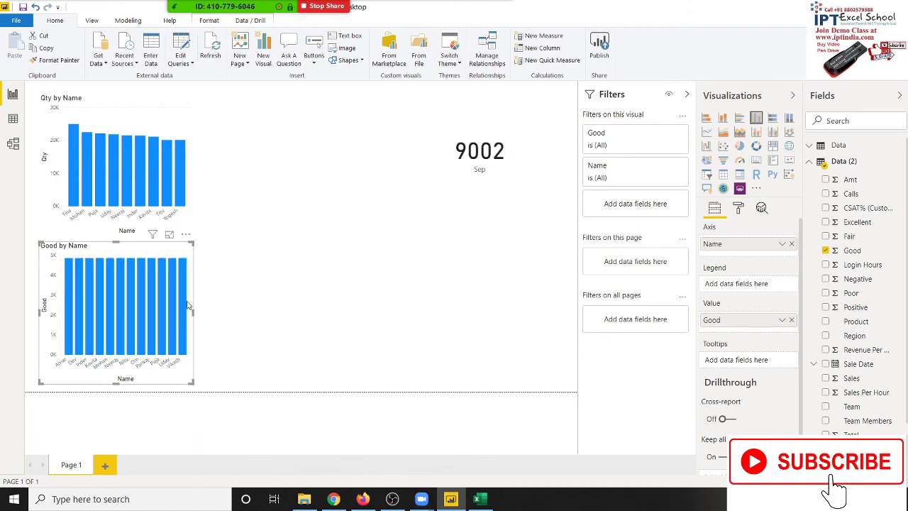
{"action": "mouse_move", "coordinate": [187, 310]}
{"action": "left_click", "coordinate": [68, 306]}
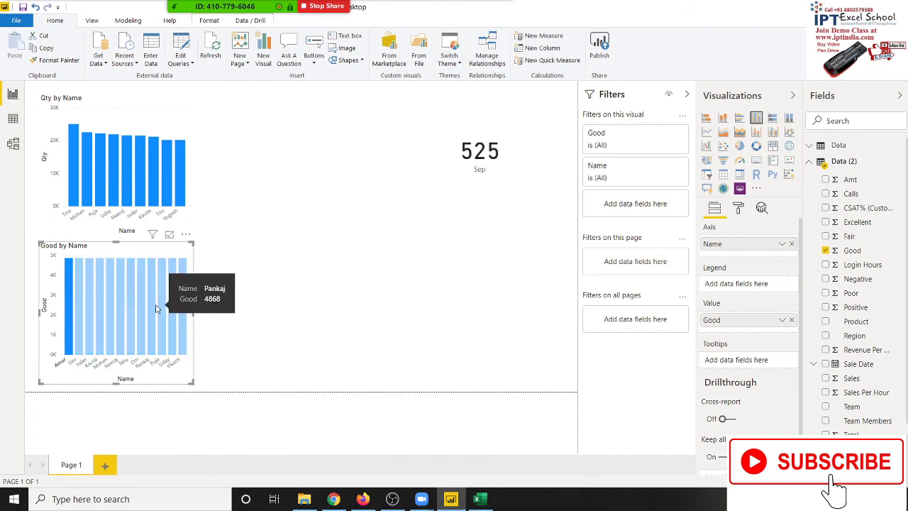
{"action": "left_click", "coordinate": [408, 295]}
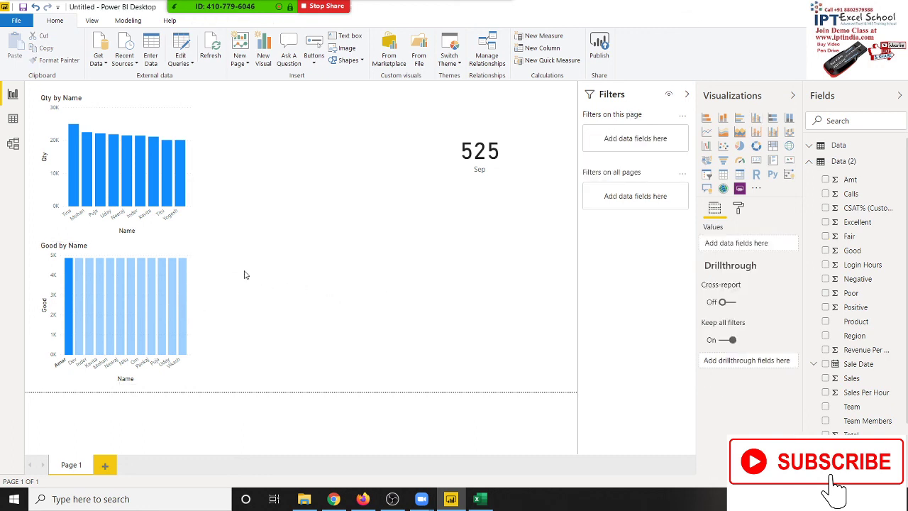
{"action": "left_click", "coordinate": [190, 246]}
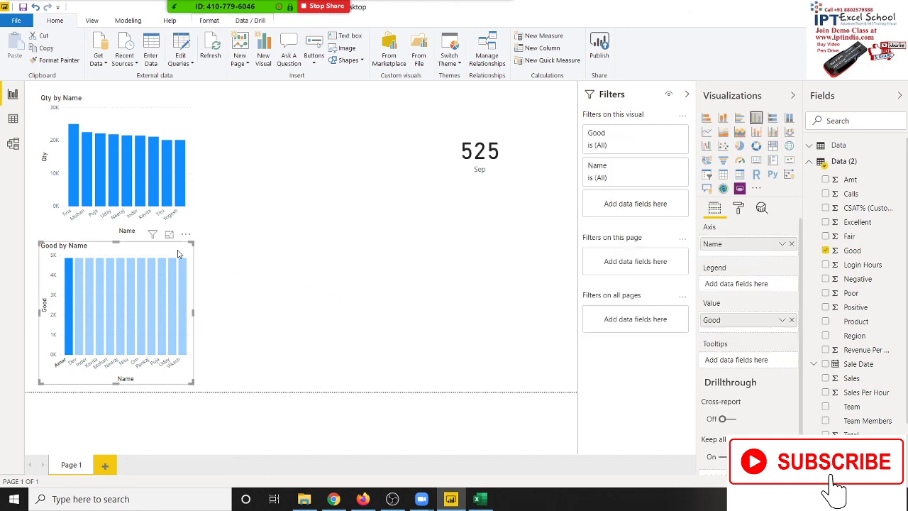
{"action": "key", "text": "Delete"}
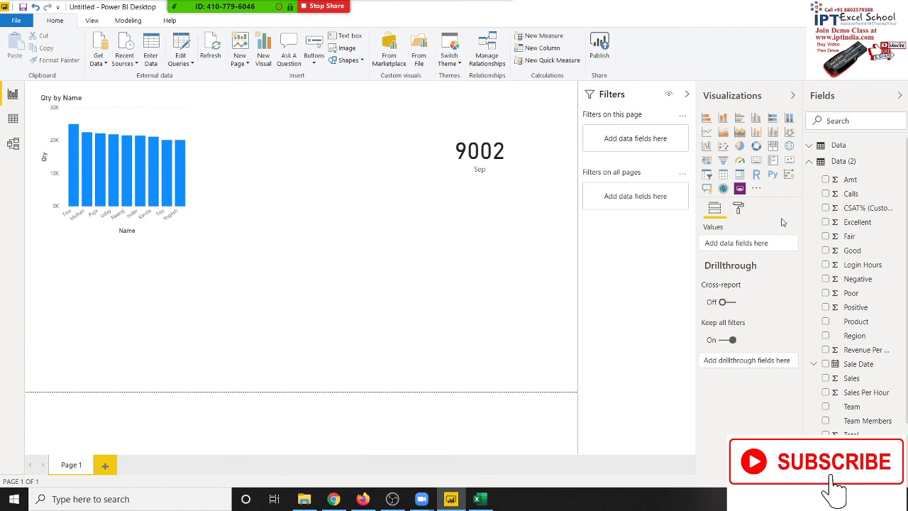
Check the Data (2), FLOC, DT (2) and DT field lists, then open Get Data's common sources.
{"action": "left_click", "coordinate": [809, 162]}
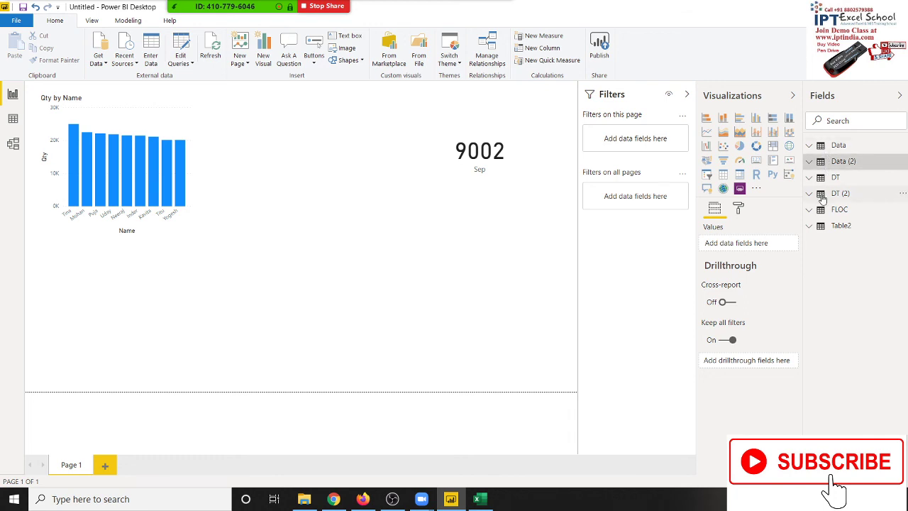
{"action": "left_click", "coordinate": [810, 211]}
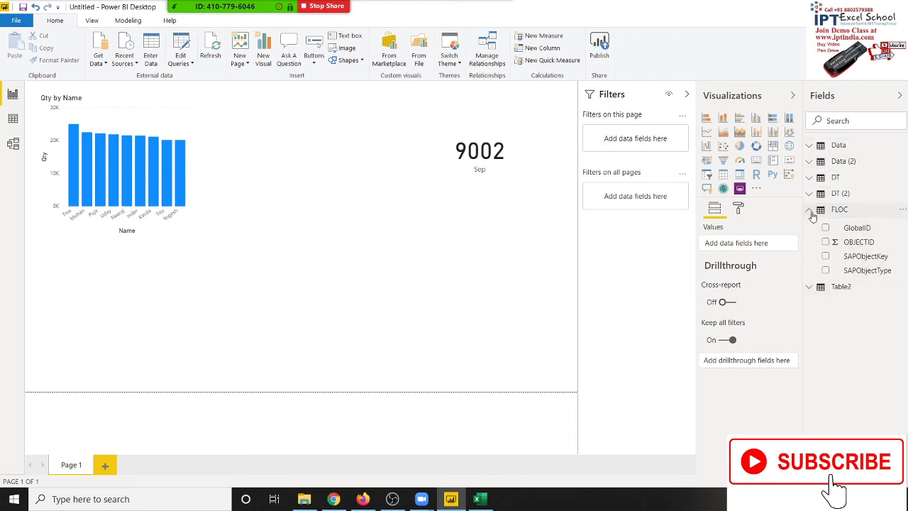
{"action": "left_click", "coordinate": [810, 210]}
{"action": "left_click", "coordinate": [809, 194]}
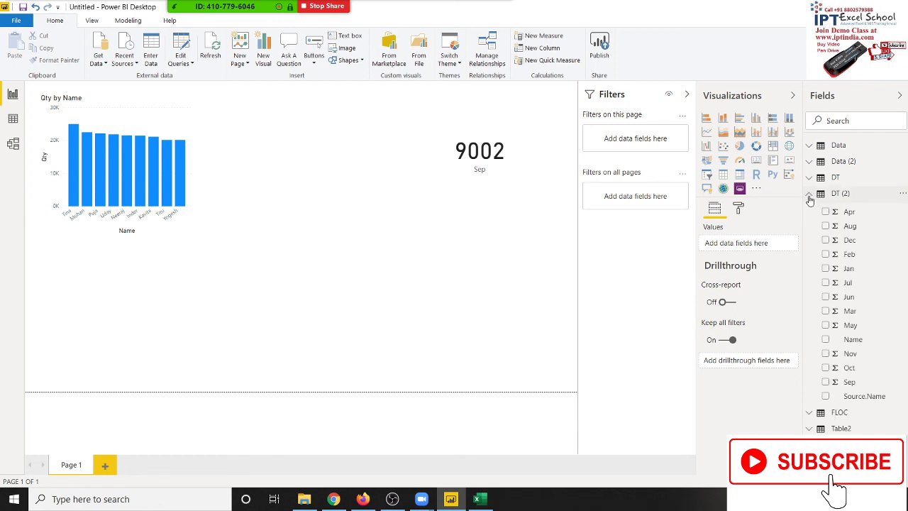
{"action": "left_click", "coordinate": [809, 194]}
{"action": "left_click", "coordinate": [809, 178]}
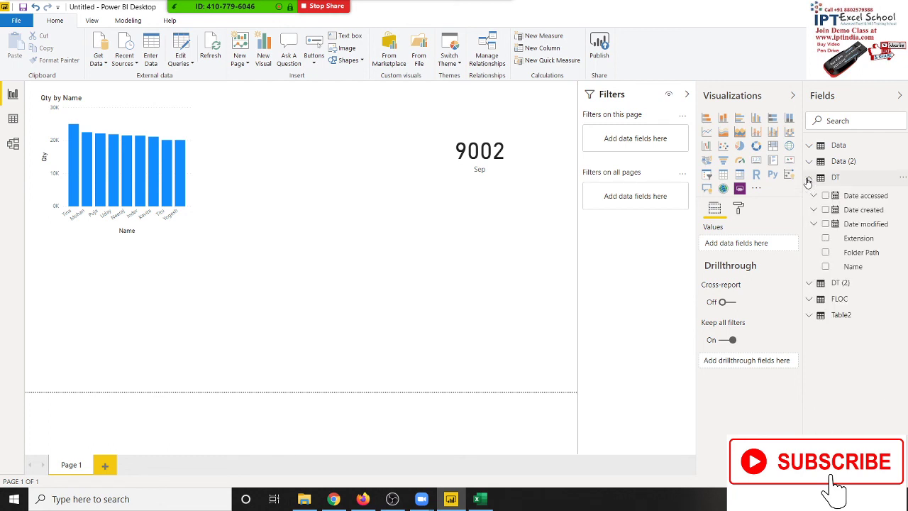
{"action": "left_click", "coordinate": [809, 178]}
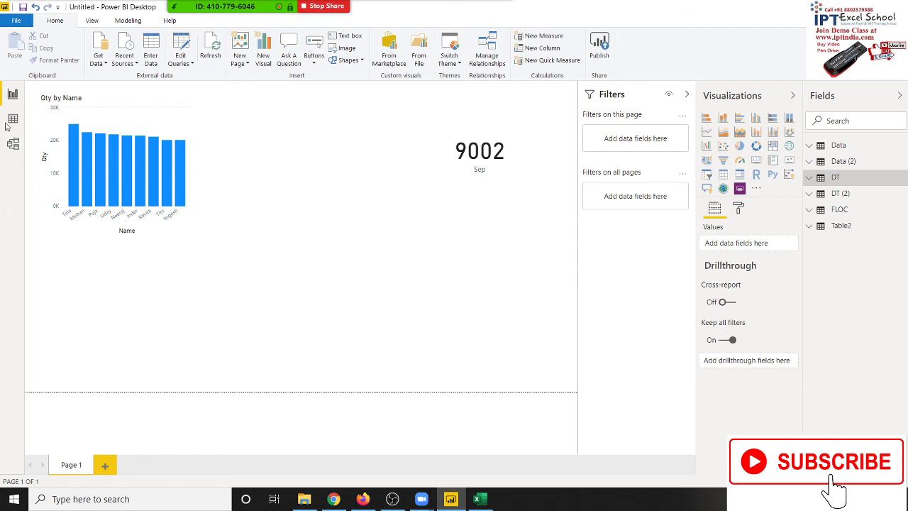
{"action": "left_click", "coordinate": [98, 62]}
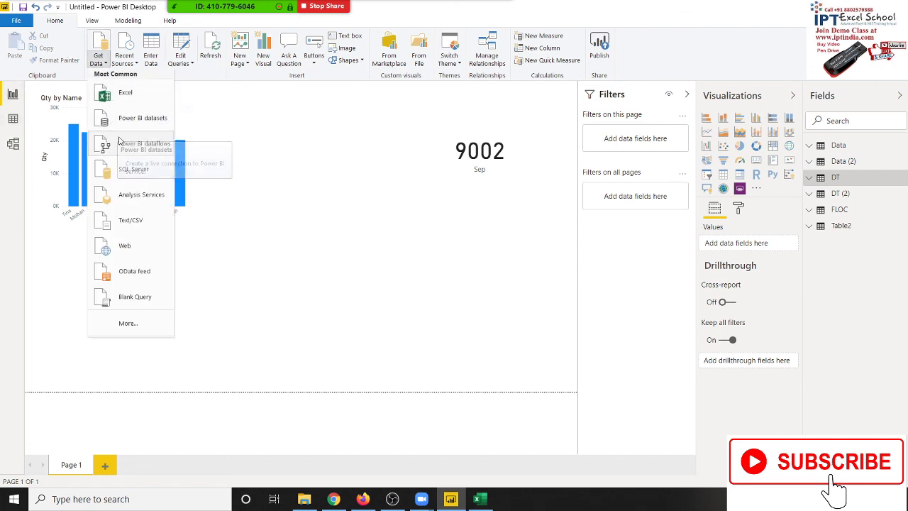
Browse the File, Other and Database connector categories under More, then close the window unused.
{"action": "left_click", "coordinate": [126, 323]}
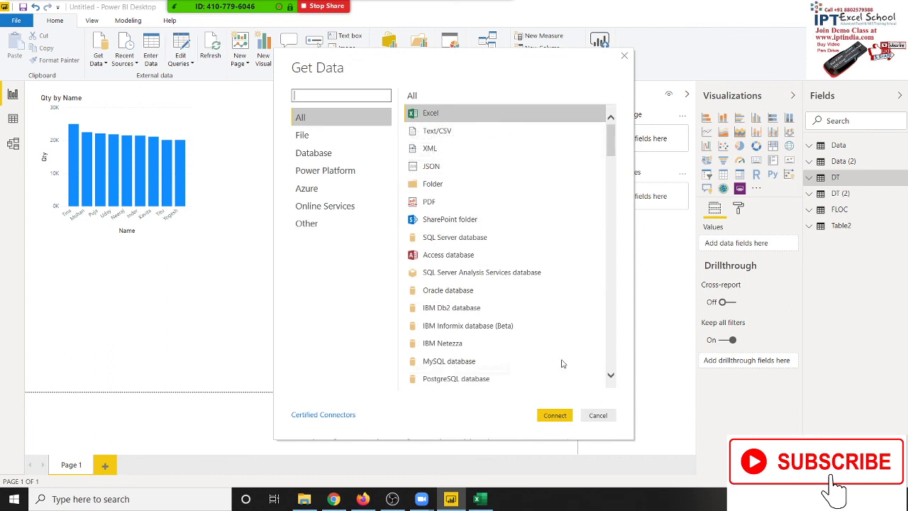
{"action": "left_click", "coordinate": [298, 141]}
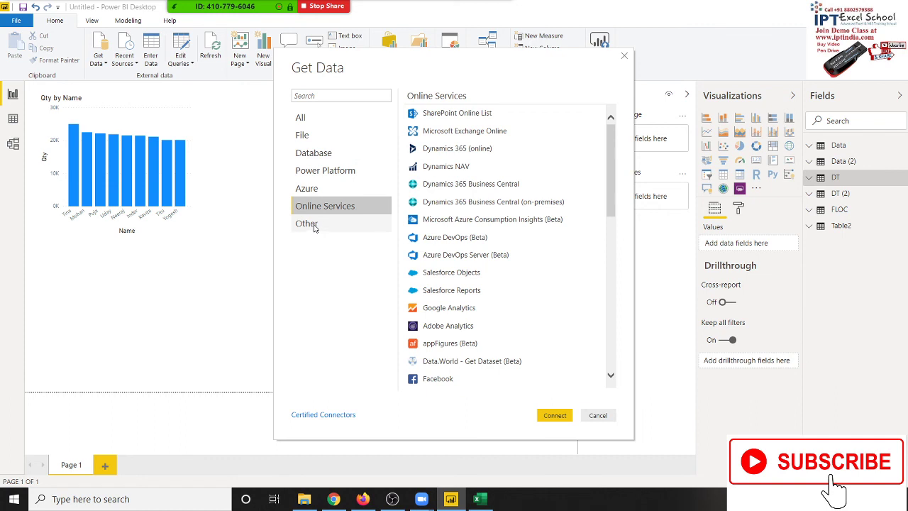
{"action": "left_click", "coordinate": [315, 225]}
{"action": "left_click", "coordinate": [314, 161]}
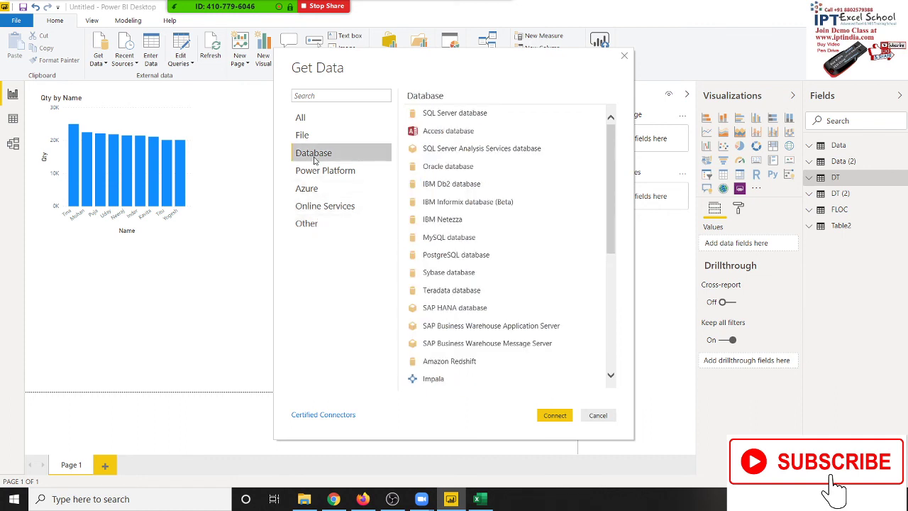
{"action": "left_click", "coordinate": [624, 56]}
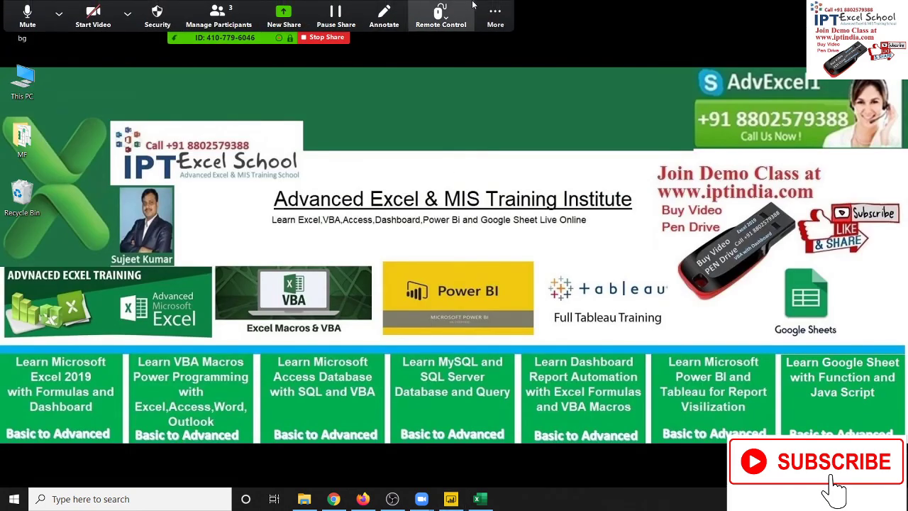
End the Zoom meeting from the More menu, dismiss the prompt, and stop the recording.
{"action": "left_click", "coordinate": [496, 14]}
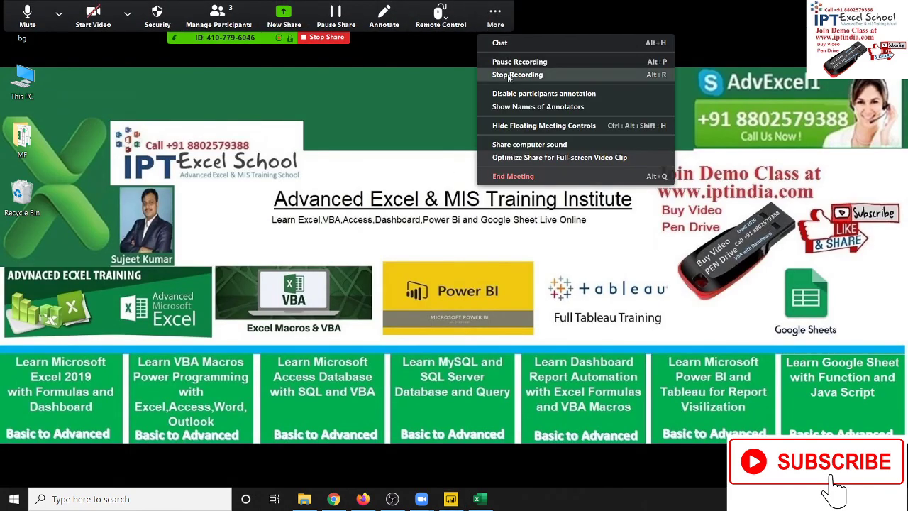
{"action": "left_click", "coordinate": [514, 176]}
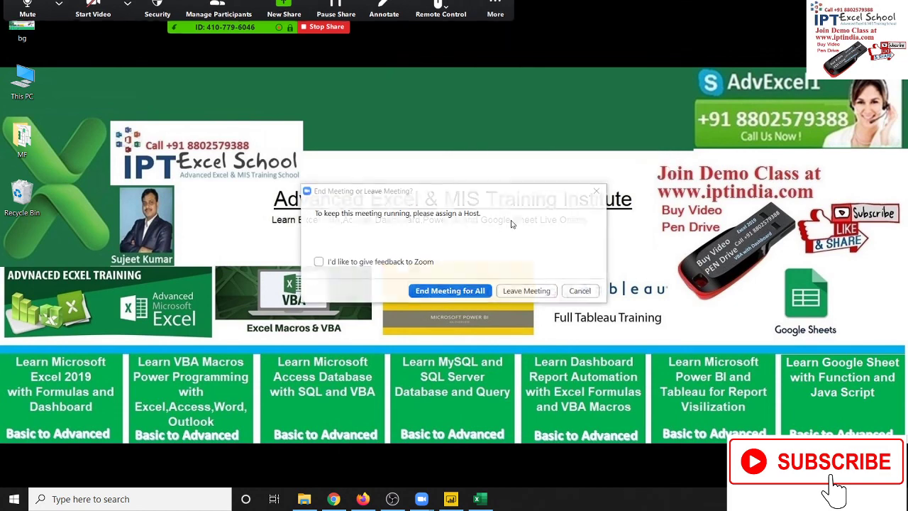
{"action": "key", "text": "Escape"}
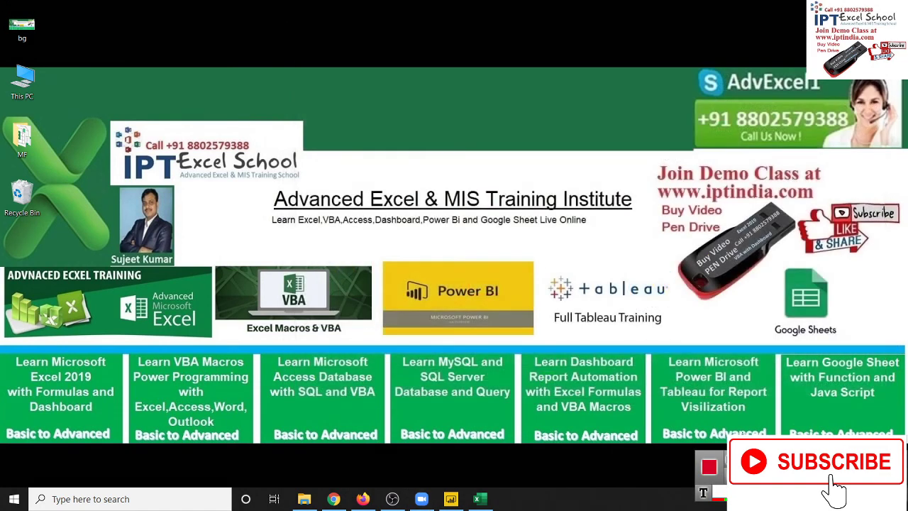
{"action": "left_click", "coordinate": [710, 470]}
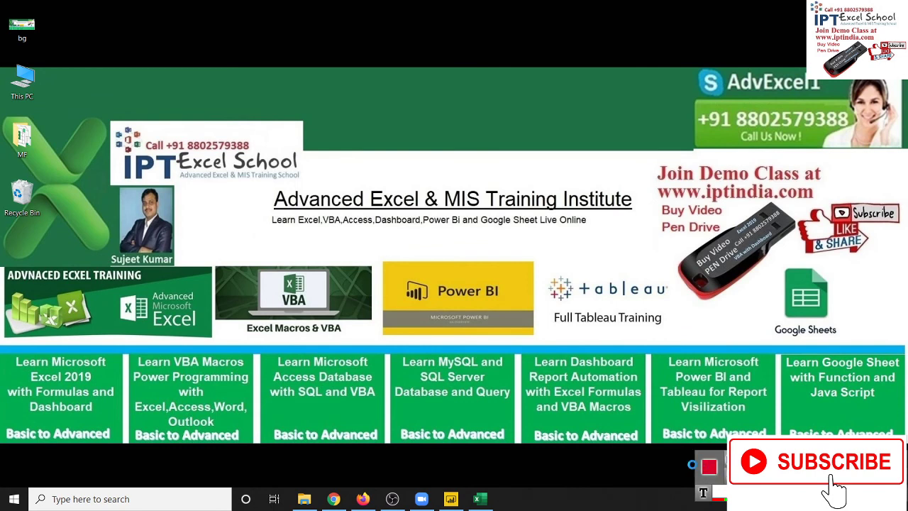
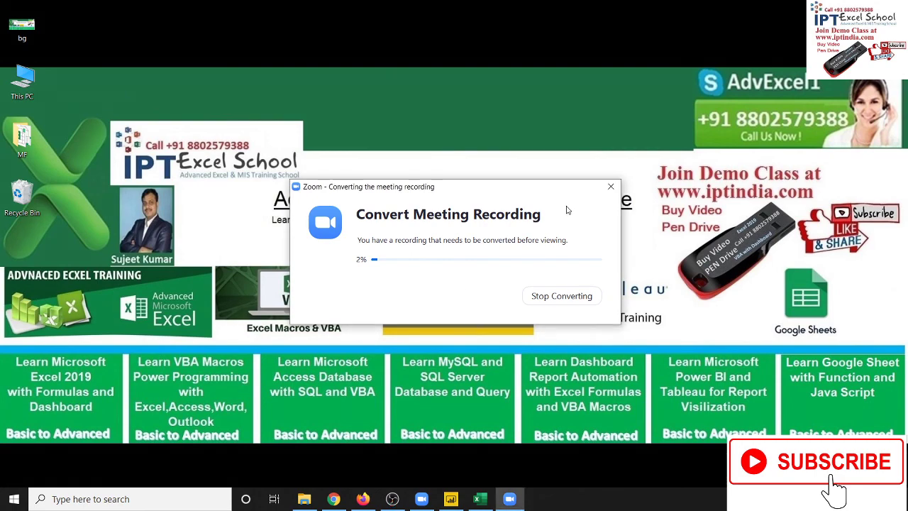
Restore the OBS Studio window from the taskbar while Zoom keeps converting the recording.
{"action": "left_click", "coordinate": [395, 498]}
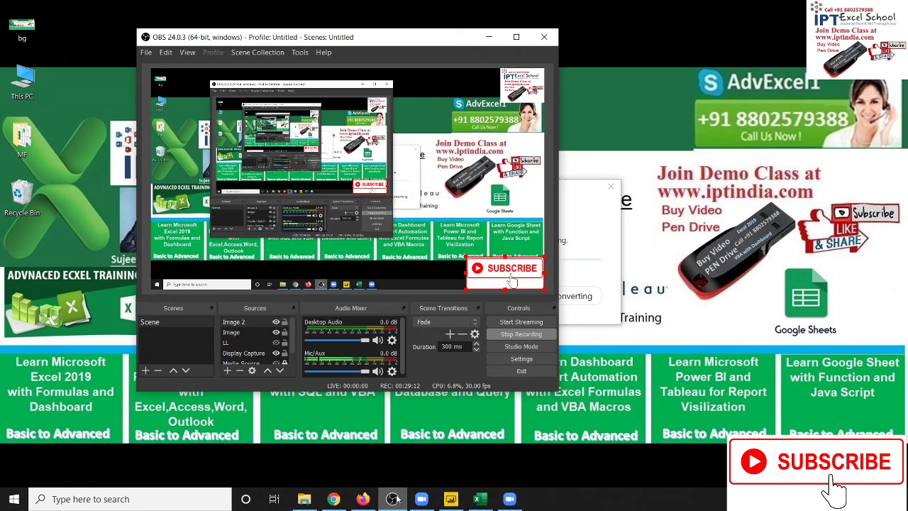